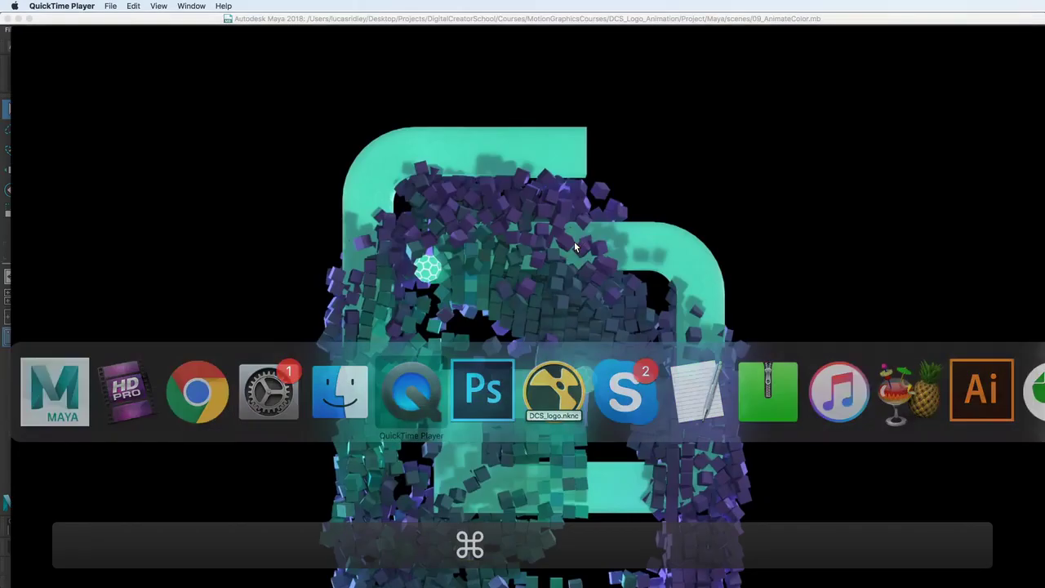
# Scrub through the slapCompDCSlogo.mp4 reference between seconds 2 and 4 to examine how the spheres travel and the cubes fall away
pyautogui.moveTo(564, 571); pyautogui.dragTo(494, 569)
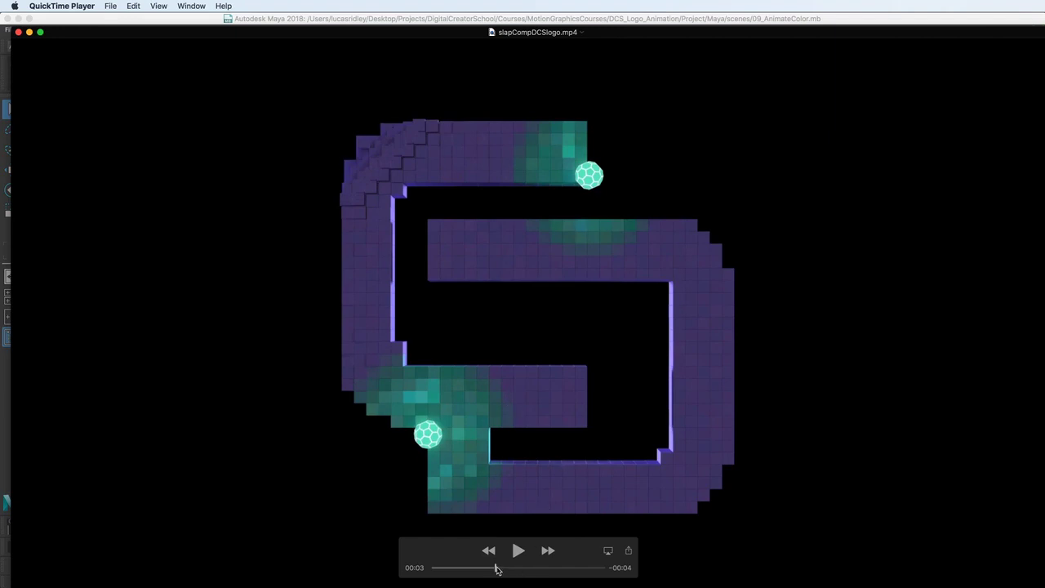
pyautogui.moveTo(497, 569); pyautogui.dragTo(488, 568)
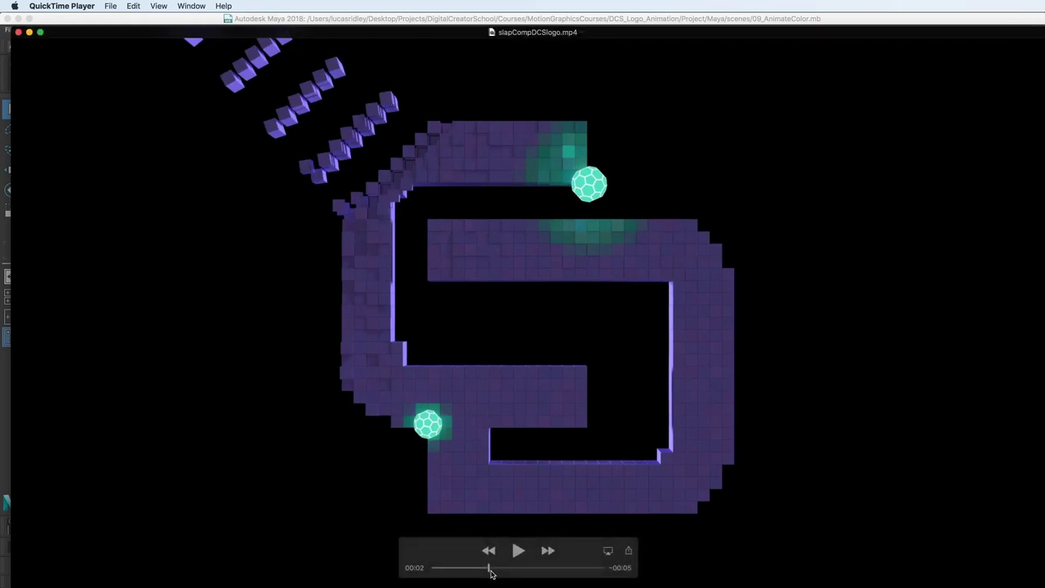
pyautogui.moveTo(491, 568); pyautogui.dragTo(495, 569)
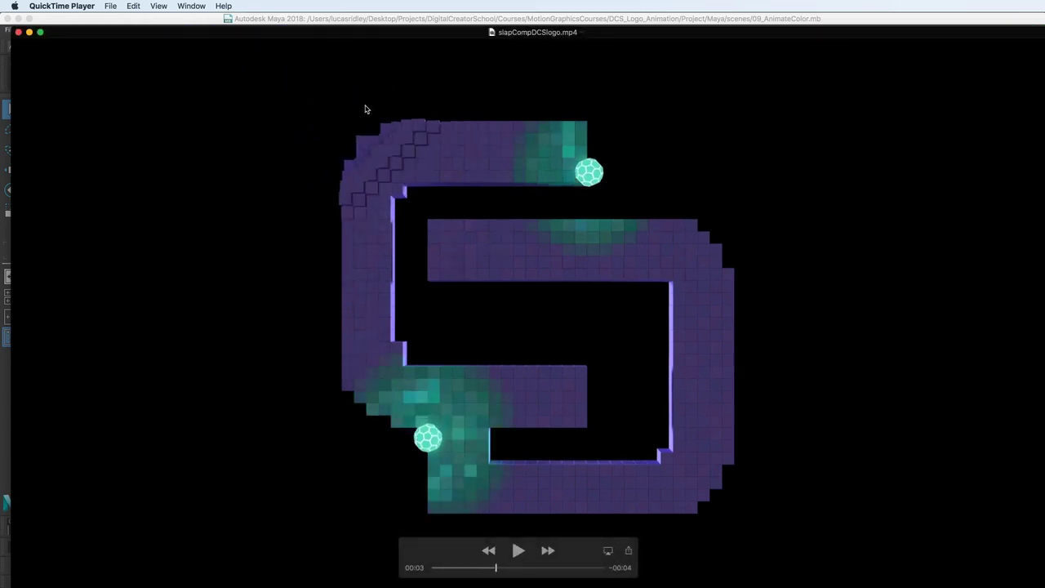
pyautogui.moveTo(497, 568)
pyautogui.mouseDown()
pyautogui.moveTo(522, 567)
pyautogui.moveTo(492, 566)
pyautogui.moveTo(511, 566)
pyautogui.mouseUp()
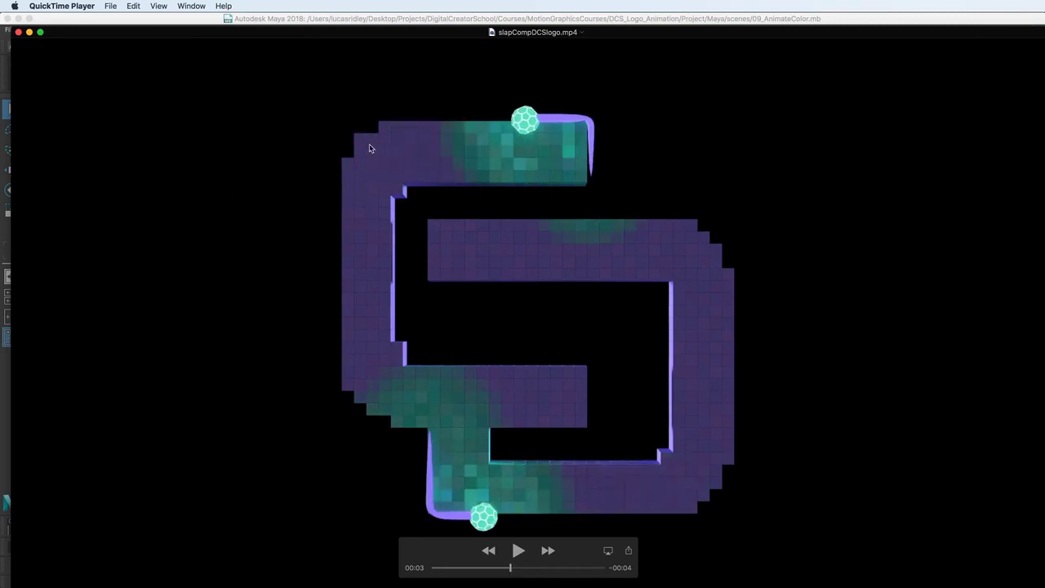
pyautogui.moveTo(521, 573)
pyautogui.mouseDown()
pyautogui.moveTo(490, 568)
pyautogui.moveTo(536, 563)
pyautogui.moveTo(482, 563)
pyautogui.moveTo(545, 560)
pyautogui.moveTo(515, 566)
pyautogui.mouseUp()
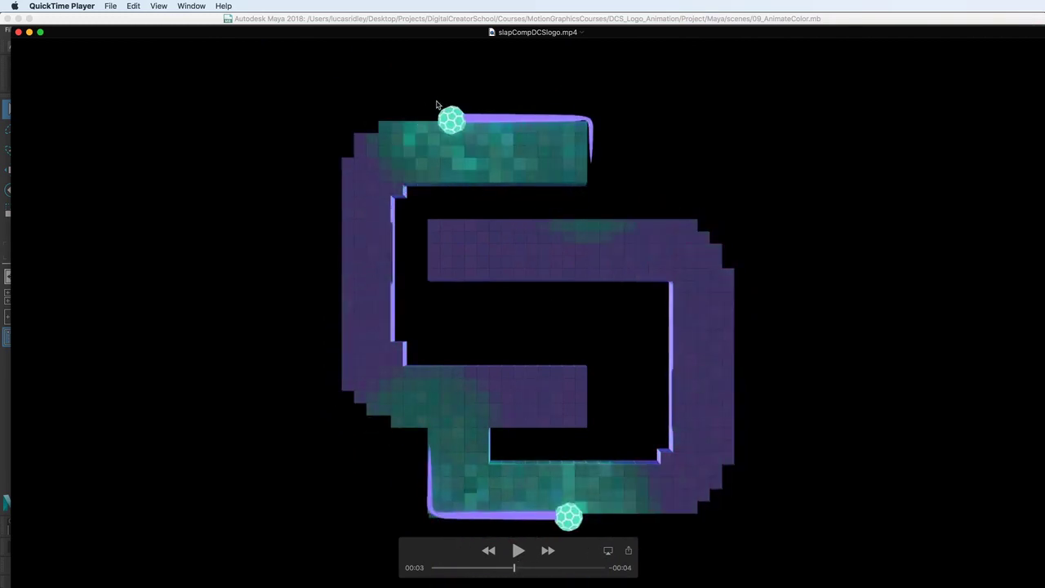
pyautogui.moveTo(513, 571)
pyautogui.mouseDown()
pyautogui.moveTo(499, 569)
pyautogui.moveTo(527, 572)
pyautogui.mouseUp()
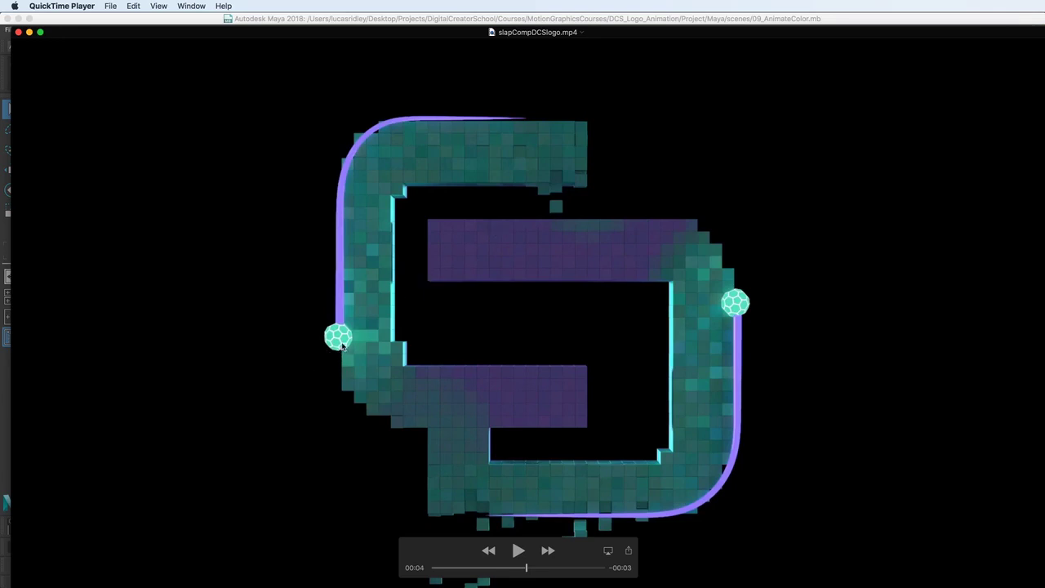
pyautogui.moveTo(525, 569)
pyautogui.mouseDown()
pyautogui.moveTo(473, 570)
pyautogui.moveTo(561, 570)
pyautogui.moveTo(509, 580)
pyautogui.mouseUp()
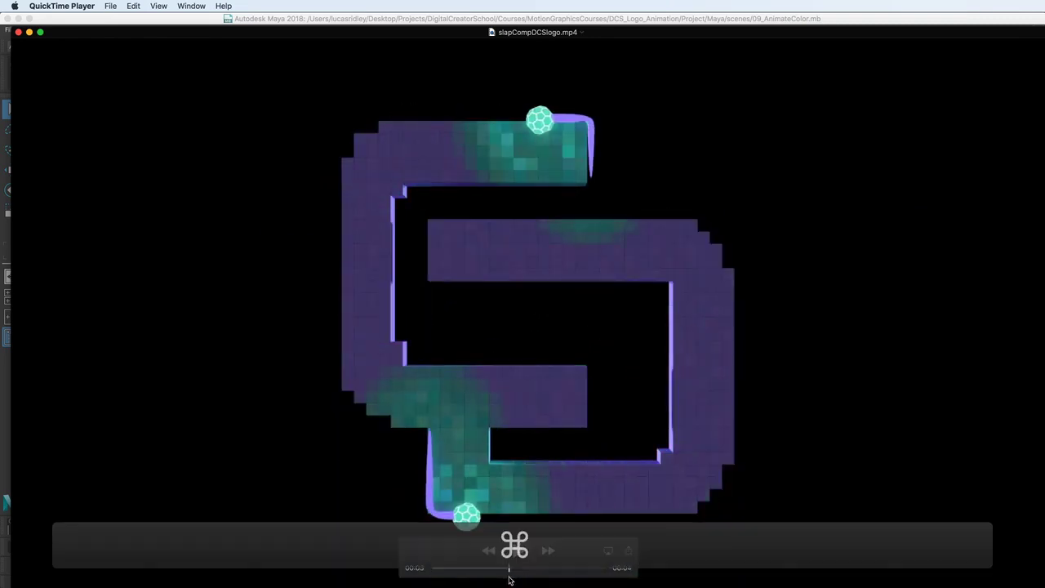
# Switch to Maya and play the logo animation to about frame 152 for a closer look at the spheres and cubes
pyautogui.press('super+Tab')
pyautogui.click(126, 392)
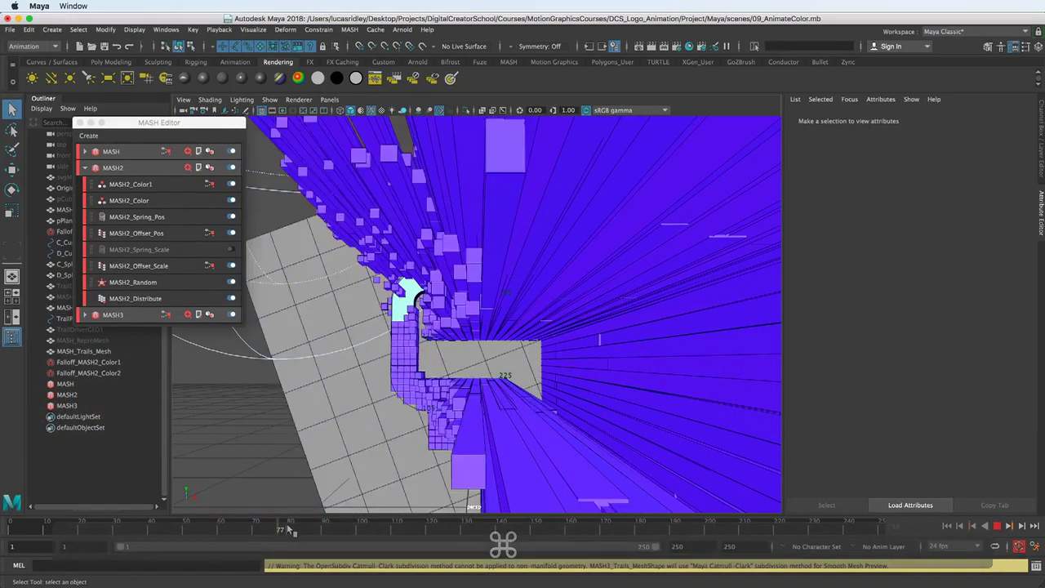
pyautogui.hotkey('alt', 'v')
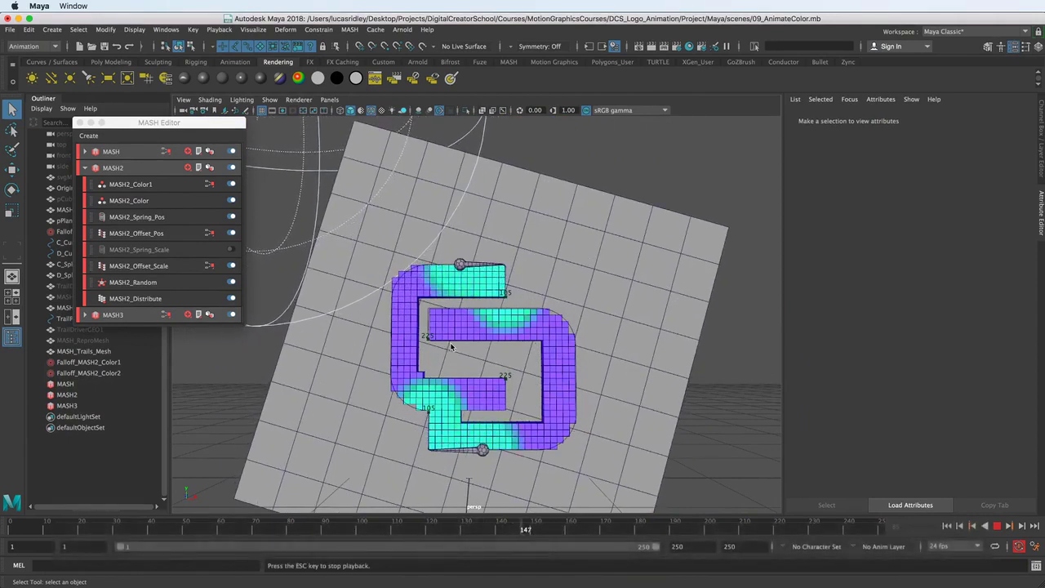
pyautogui.press('Escape')
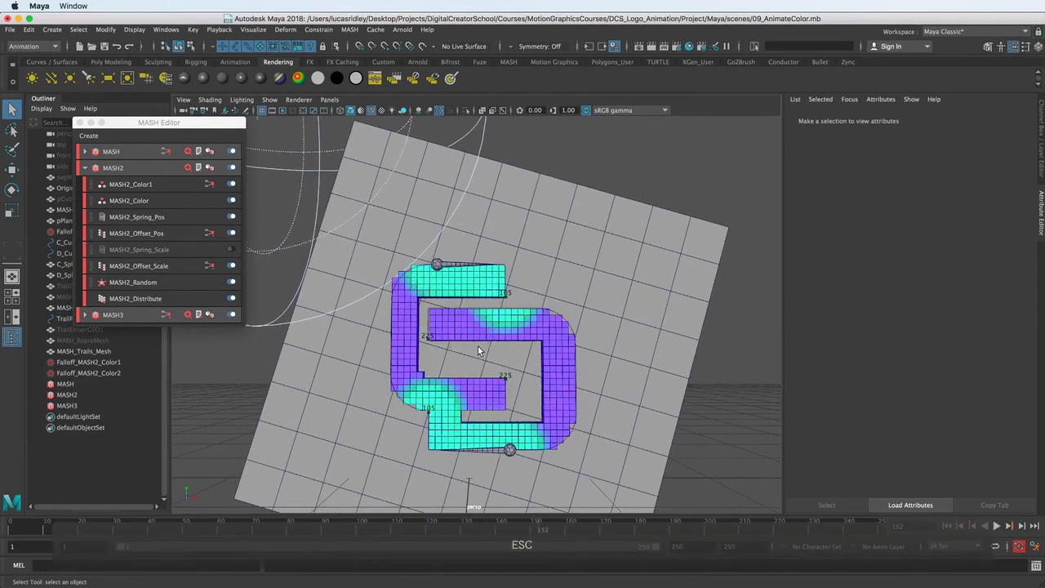
pyautogui.keyDown('alt'); pyautogui.moveTo(478, 347); pyautogui.dragTo(475, 306, button='middle'); pyautogui.keyUp('alt')
pyautogui.scroll(5, 481, 301)
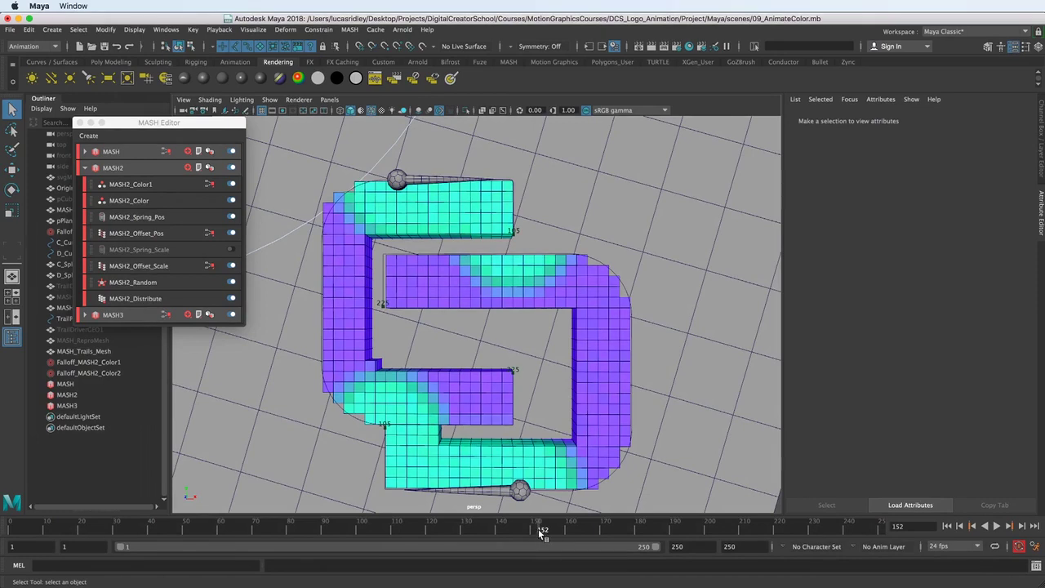
# Replay the animation from about frame 105 to examine the spheres travelling along the logo's edges
pyautogui.moveTo(541, 532); pyautogui.dragTo(381, 532)
pyautogui.hotkey('alt', 'v')
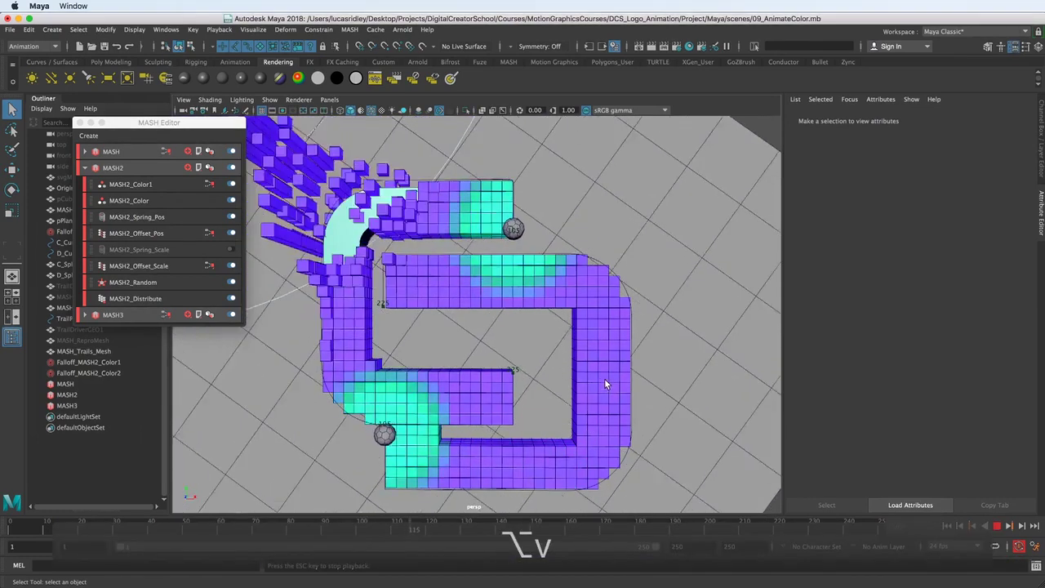
pyautogui.press('Escape')
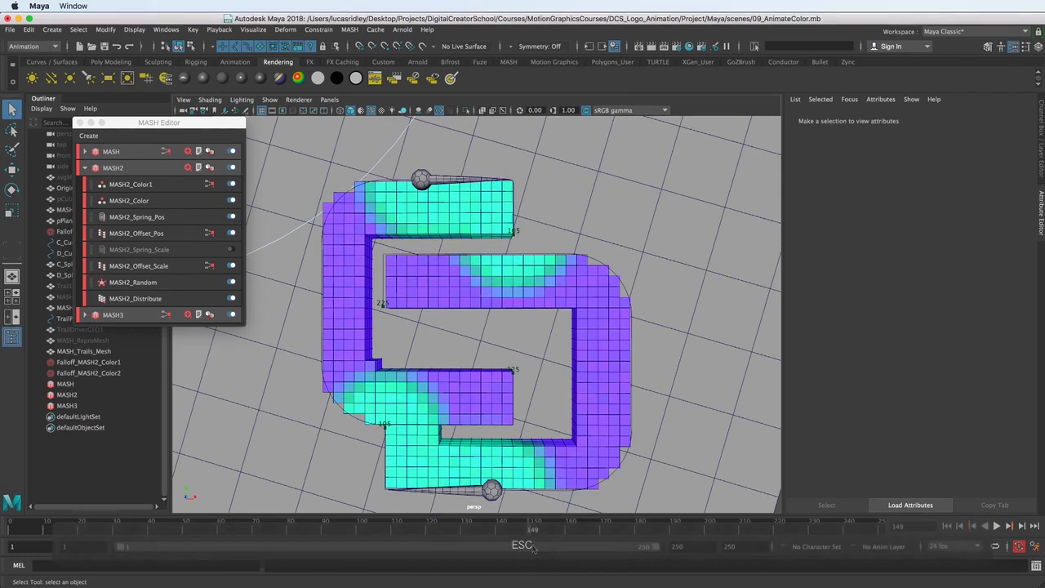
pyautogui.hotkey('alt', 'v')
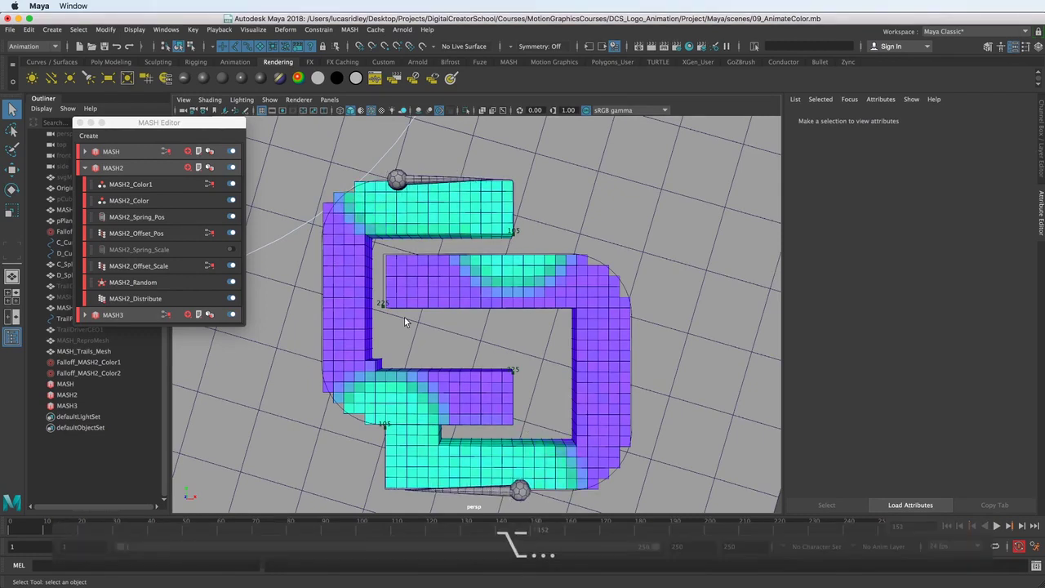
pyautogui.click(374, 527)
pyautogui.hotkey('alt', 'v')
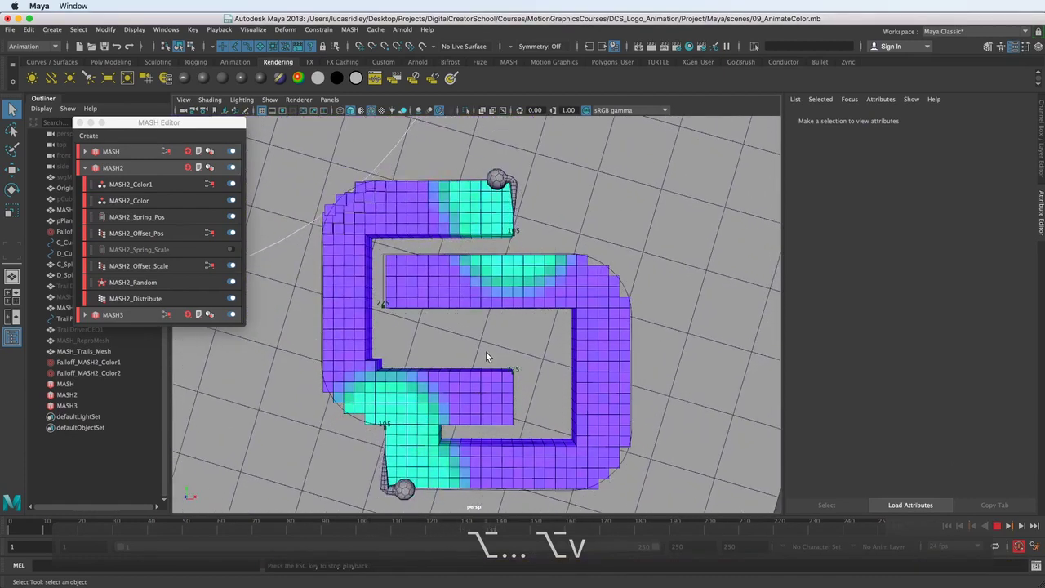
pyautogui.press('Escape')
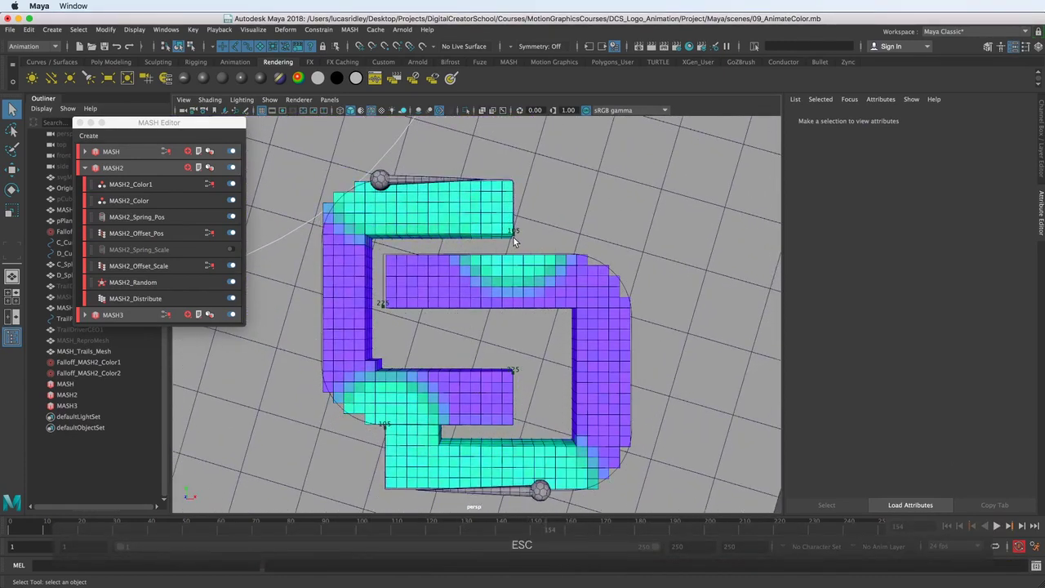
# Move the MASH Editor clear of the Outliner and duplicate the C_Curve_MP and D_Curve_MP curves
pyautogui.keyDown('alt'); pyautogui.moveTo(508, 231); pyautogui.dragTo(517, 239); pyautogui.keyUp('alt')
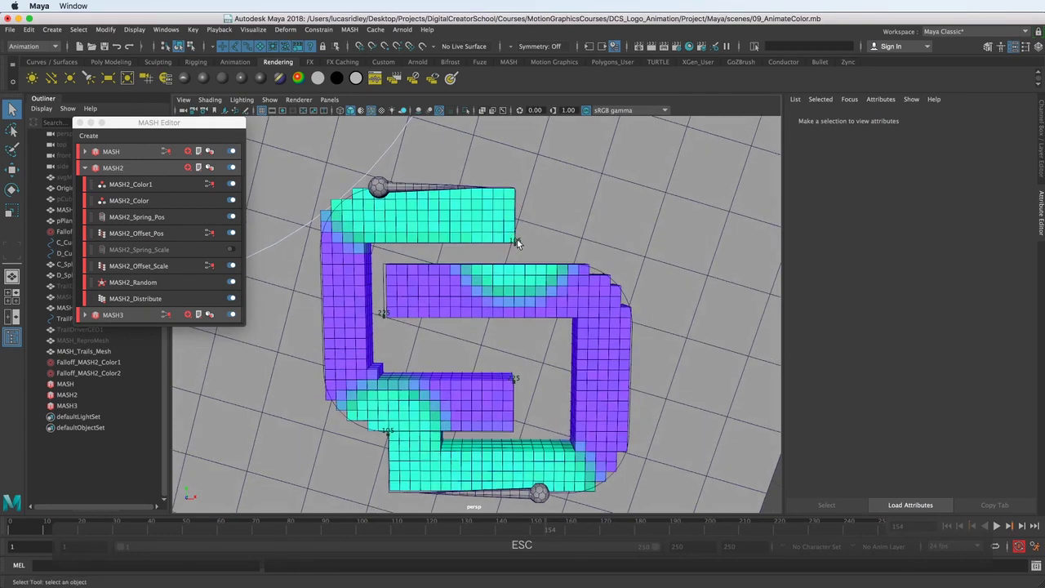
pyautogui.keyDown('alt'); pyautogui.moveTo(500, 220); pyautogui.dragTo(480, 261, button='middle'); pyautogui.keyUp('alt')
pyautogui.keyDown('alt'); pyautogui.moveTo(480, 261); pyautogui.dragTo(493, 276, button='right'); pyautogui.keyUp('alt')
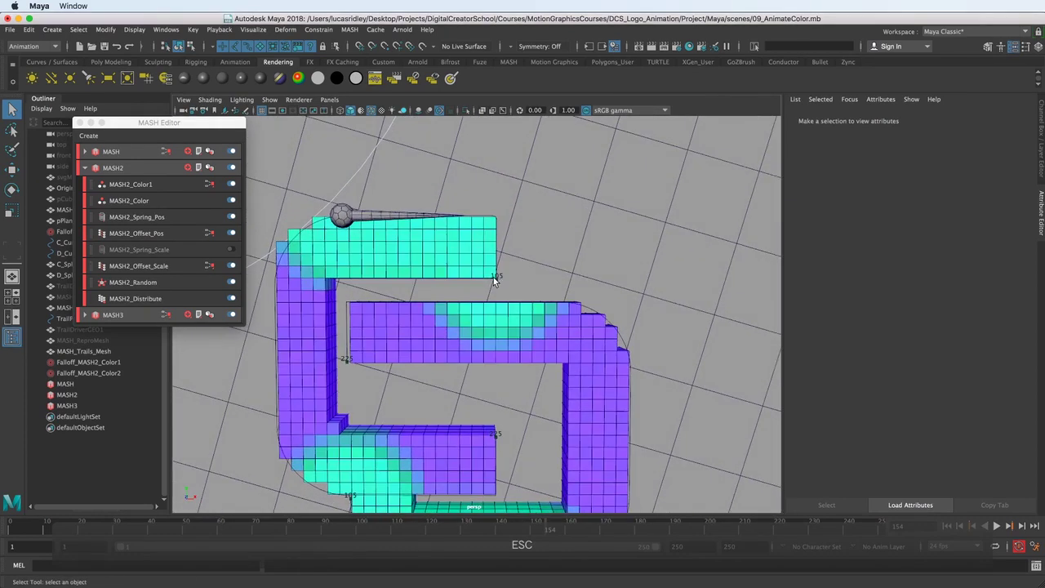
pyautogui.moveTo(501, 275)
pyautogui.keyDown('alt'); pyautogui.mouseDown()
pyautogui.moveTo(523, 282)
pyautogui.moveTo(493, 283)
pyautogui.mouseUp(); pyautogui.keyUp('alt')
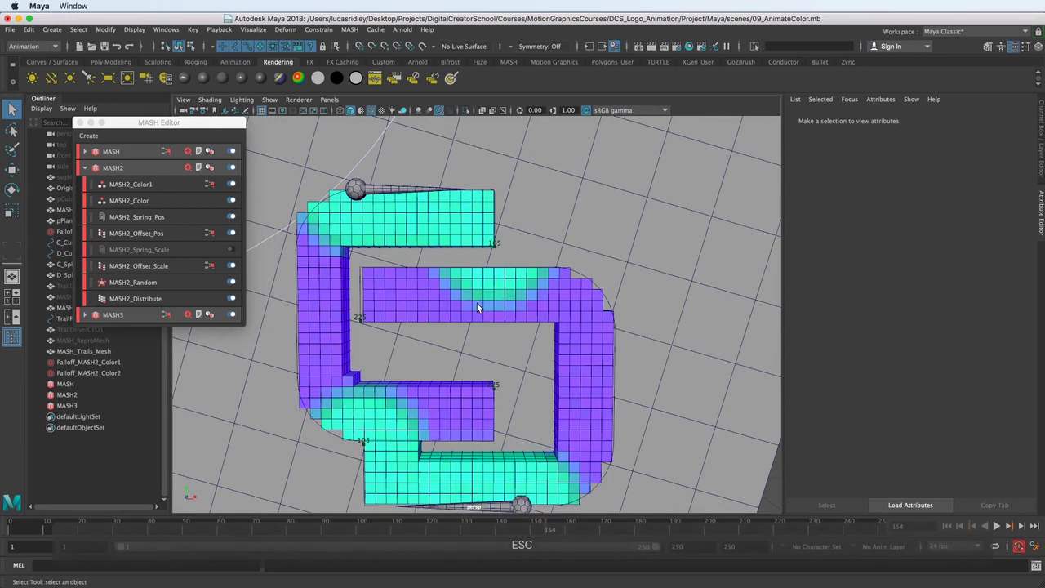
pyautogui.keyDown('alt'); pyautogui.moveTo(352, 307); pyautogui.dragTo(352, 263, button='middle'); pyautogui.keyUp('alt')
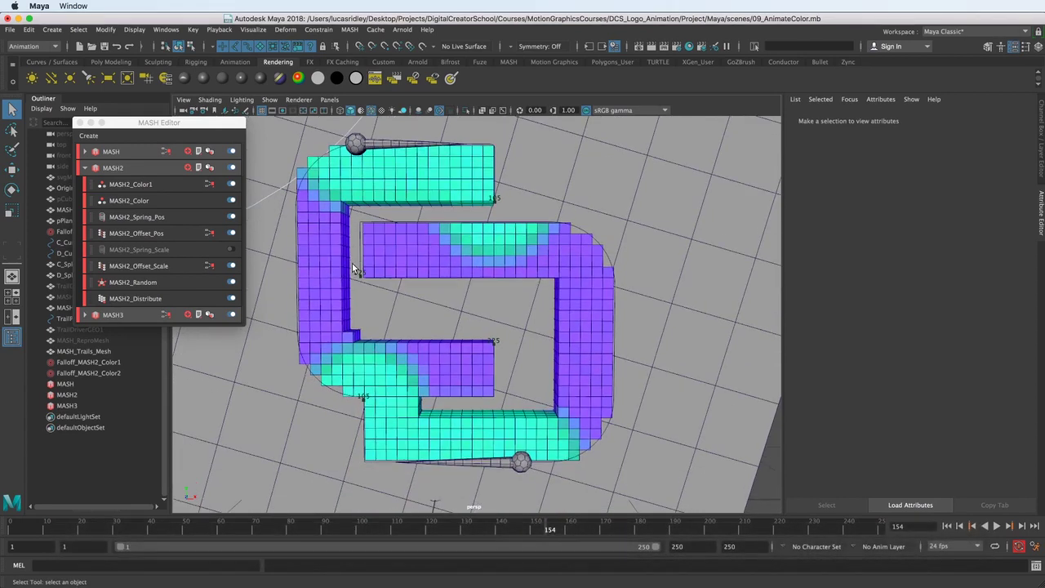
pyautogui.click(323, 159)
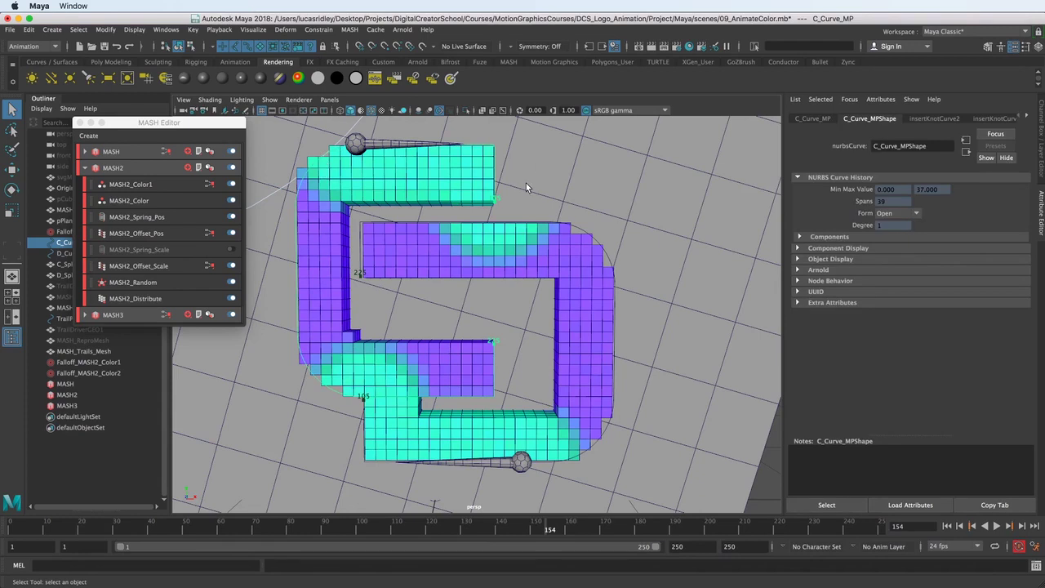
pyautogui.moveTo(174, 123); pyautogui.dragTo(186, 508)
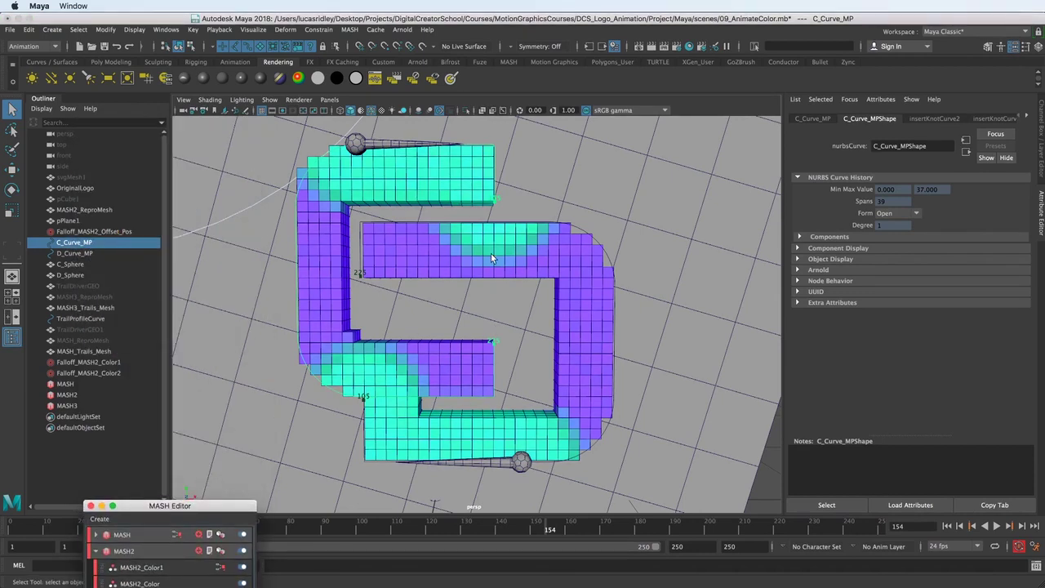
pyautogui.keyDown('shift'); pyautogui.click(94, 252); pyautogui.keyUp('shift')
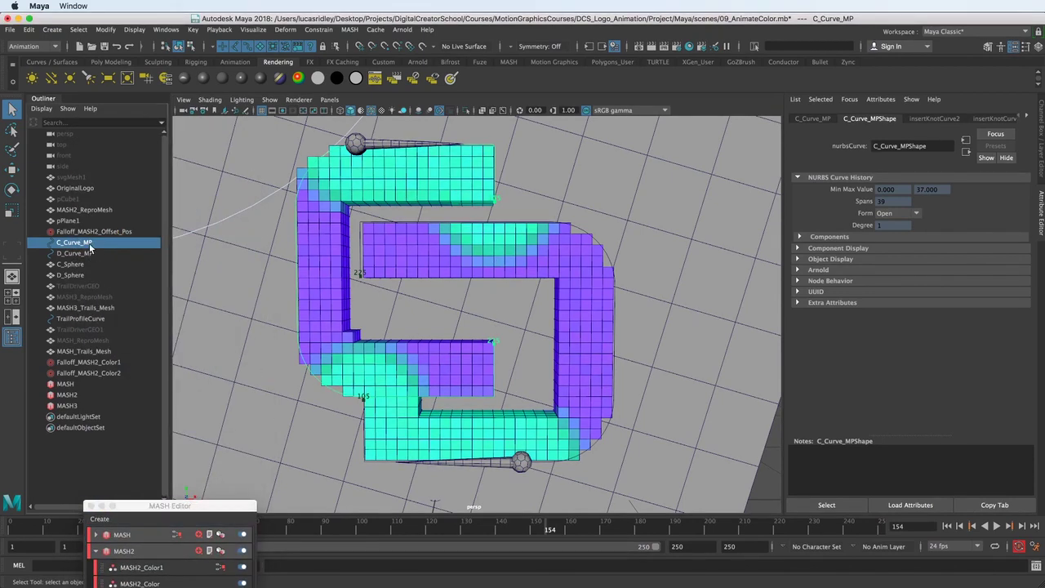
pyautogui.press('super+d')
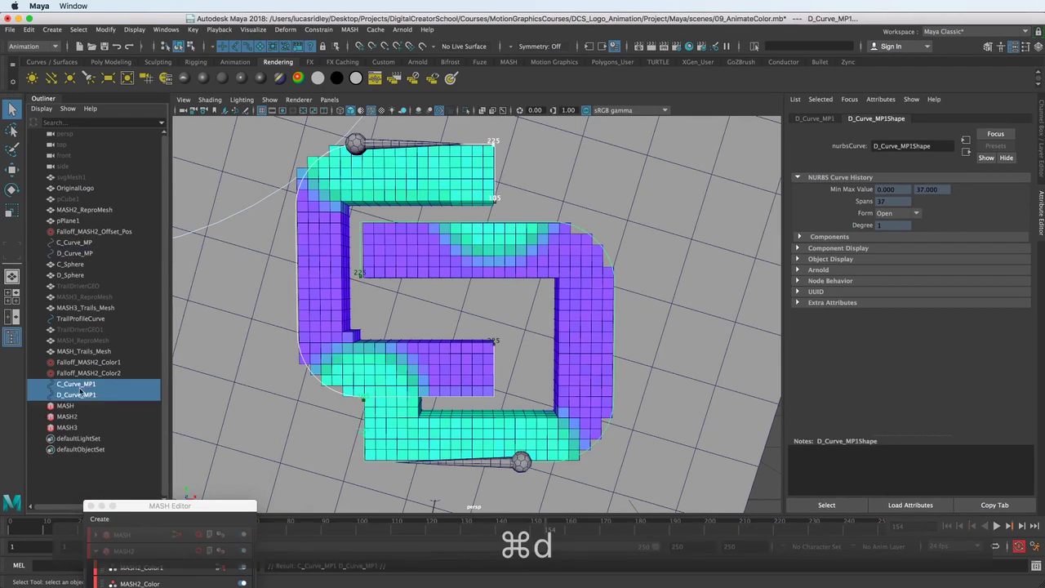
# Rename the duplicated C curve to C_Curve_MP_Dynamics
pyautogui.click(104, 384)
pyautogui.doubleClick(106, 385)
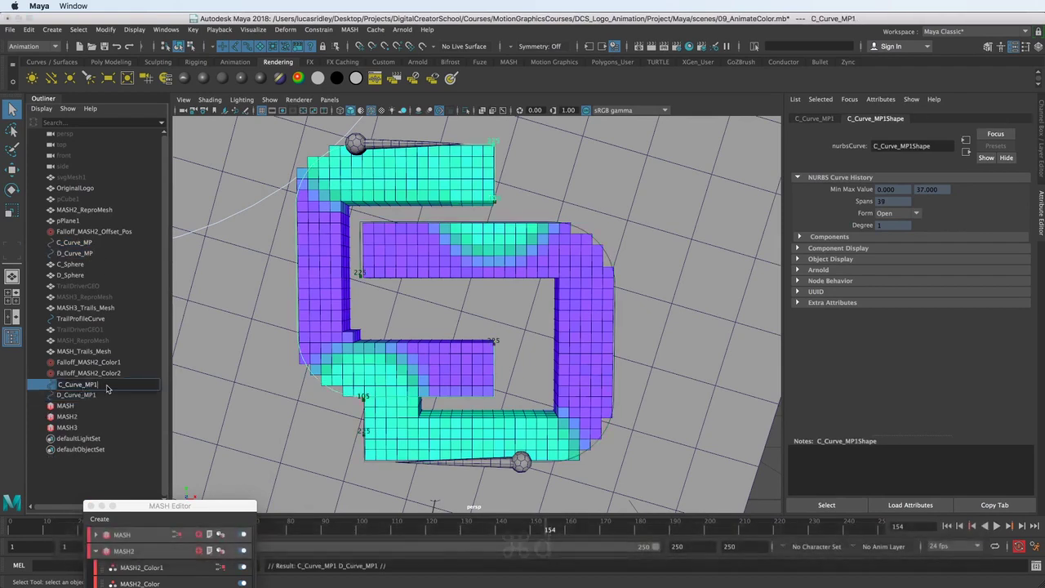
pyautogui.press('BackSpace')
pyautogui.write('_')
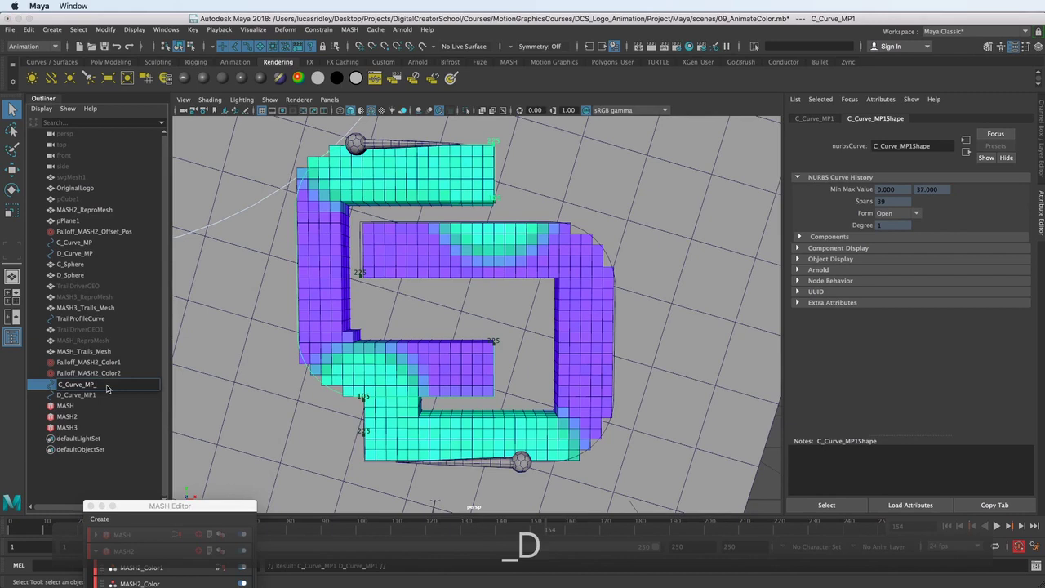
pyautogui.write('Dynamics')
pyautogui.press('Return')
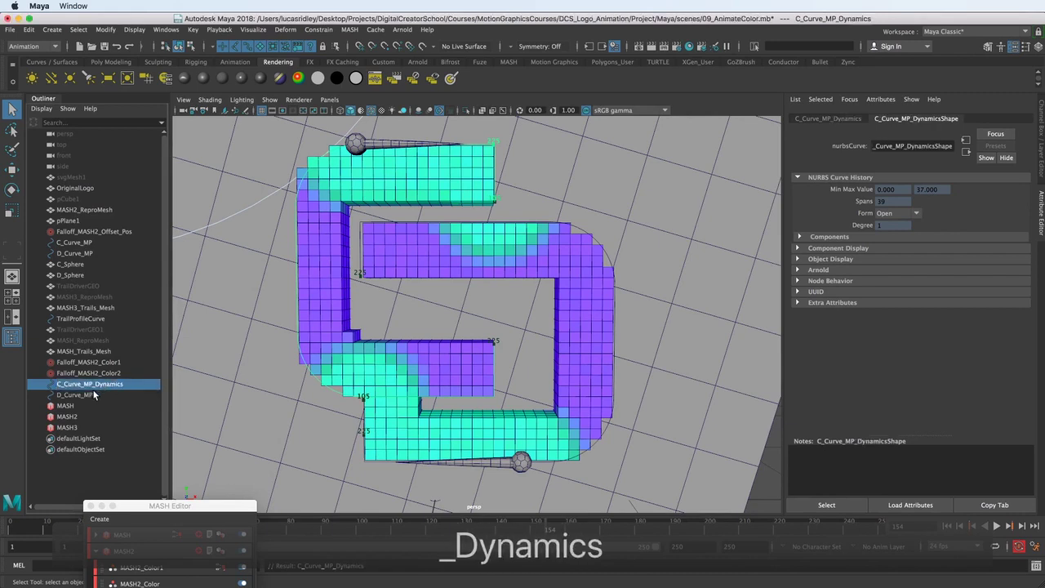
# Rename the duplicated D curve to D_Curve_MP_Dynamics
pyautogui.doubleClick(94, 395)
pyautogui.press('BackSpace')
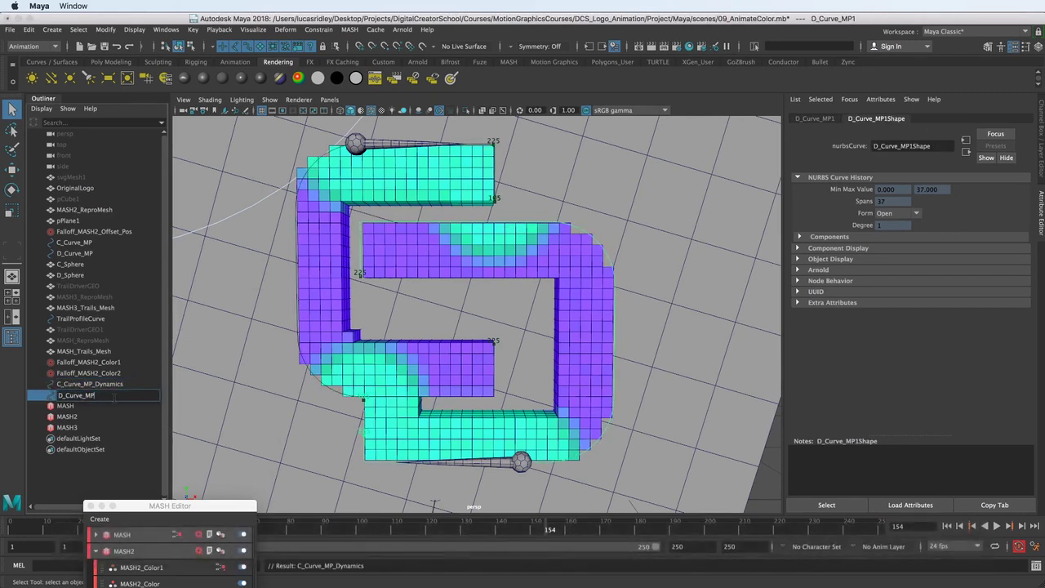
pyautogui.write('_Dynamics')
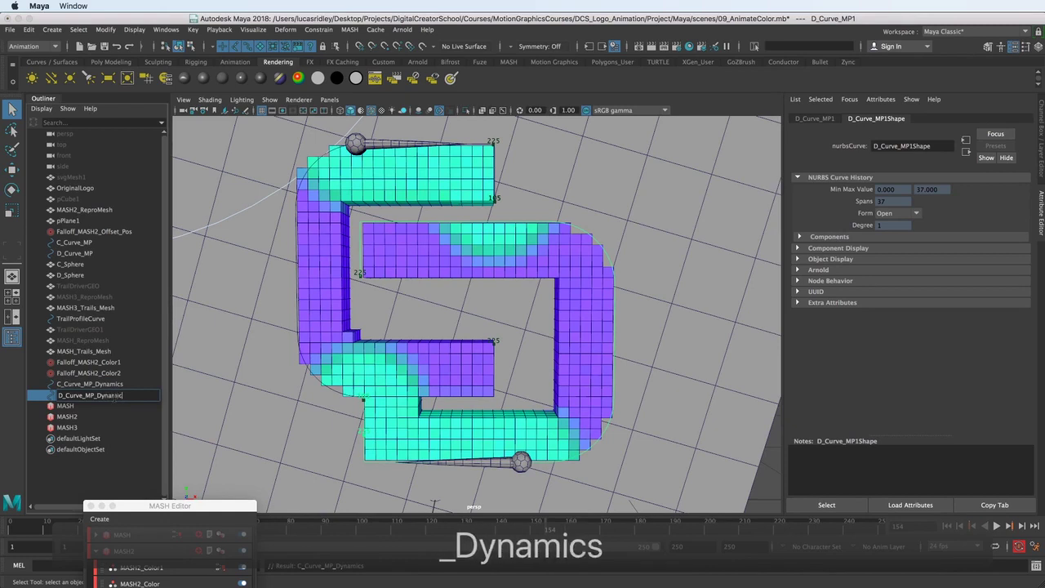
pyautogui.press('Return')
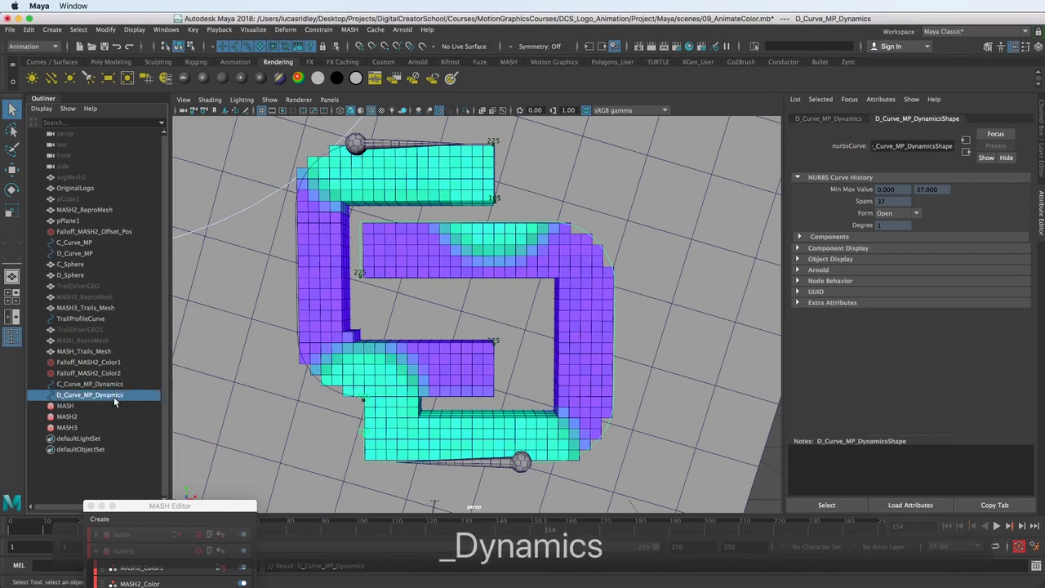
# Create a polygon cone in the scene
pyautogui.click(111, 63)
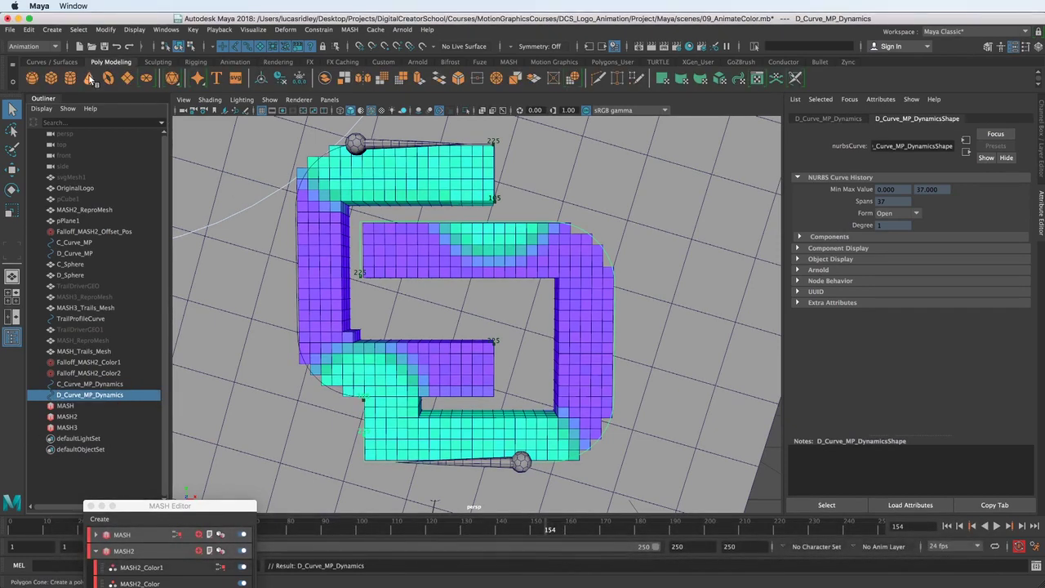
pyautogui.click(89, 78)
pyautogui.keyDown('alt'); pyautogui.moveTo(463, 417); pyautogui.dragTo(473, 352, button='middle'); pyautogui.keyUp('alt')
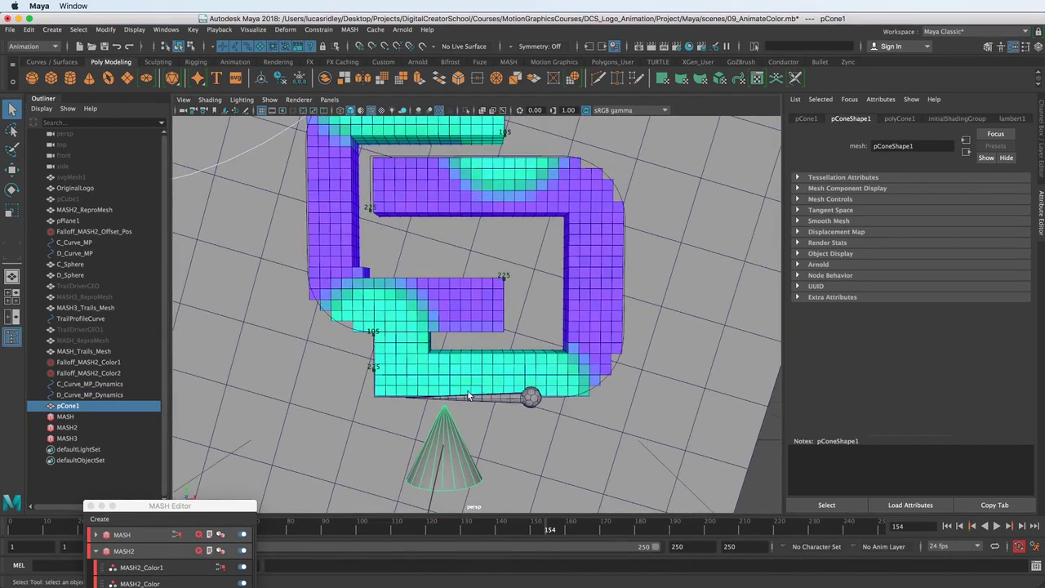
pyautogui.keyDown('alt'); pyautogui.moveTo(467, 391); pyautogui.dragTo(462, 384); pyautogui.keyUp('alt')
# Move the cone up vertically to the logo's upper arm and undo the last small nudge
pyautogui.press('w')
pyautogui.keyDown('alt'); pyautogui.moveTo(447, 313); pyautogui.dragTo(452, 341, button='middle'); pyautogui.keyUp('alt')
pyautogui.moveTo(448, 356); pyautogui.dragTo(453, 182)
pyautogui.keyDown('alt'); pyautogui.moveTo(457, 202); pyautogui.dragTo(469, 320, button='middle'); pyautogui.keyUp('alt')
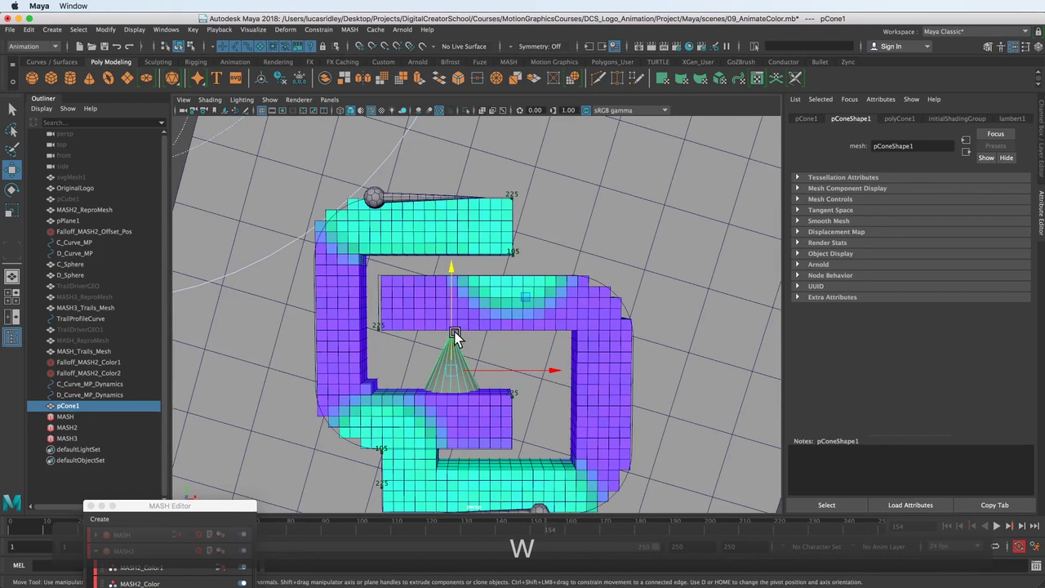
pyautogui.moveTo(455, 333); pyautogui.dragTo(459, 239)
pyautogui.moveTo(449, 280); pyautogui.dragTo(450, 269)
pyautogui.press('super+z')
# Rotate the cone about 87° around Z so its tip faces the sphere and slide it to the upper arm's end
pyautogui.press('e')
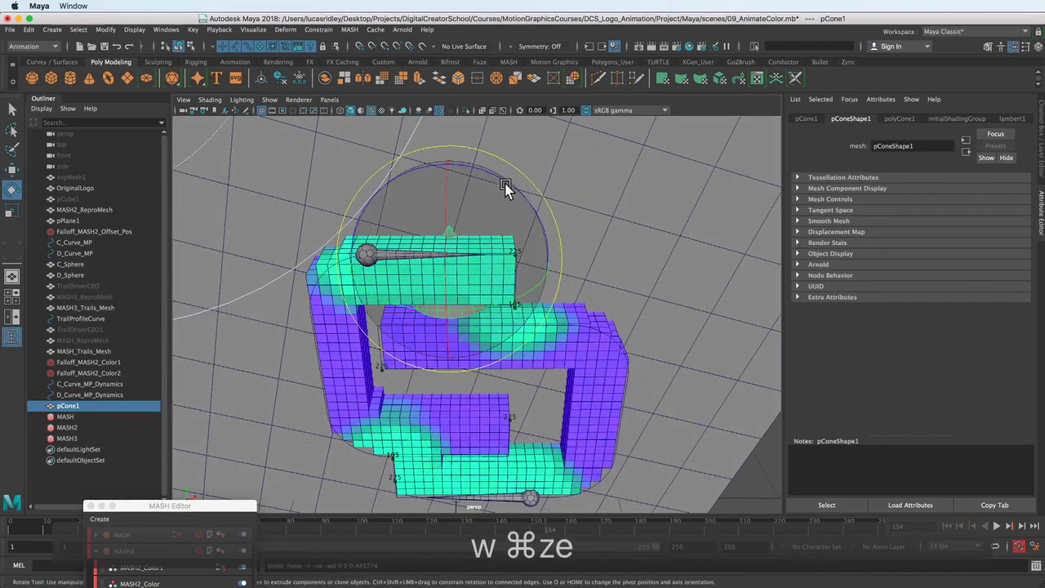
pyautogui.moveTo(506, 187); pyautogui.dragTo(373, 233)
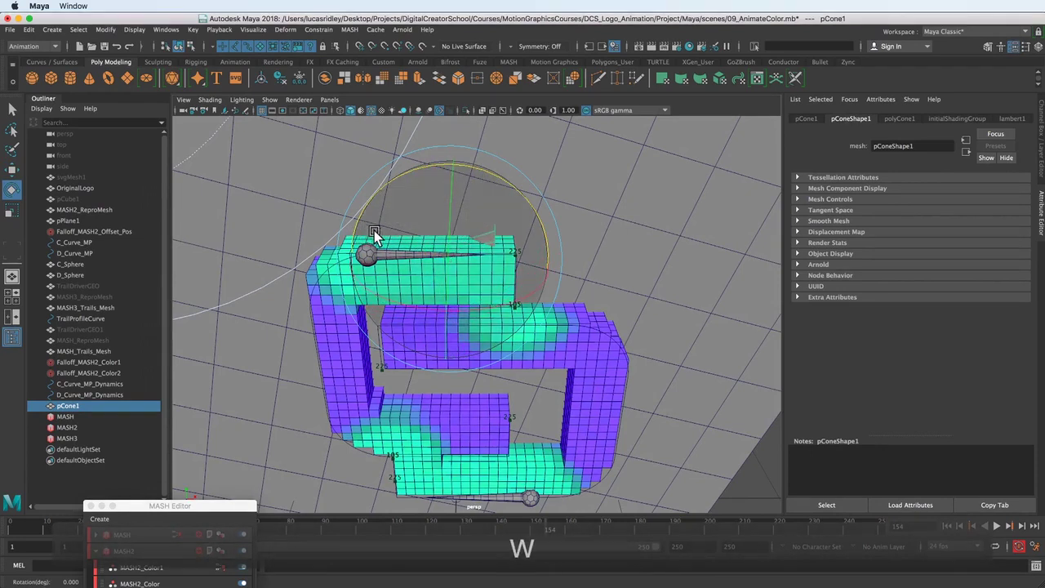
pyautogui.press('w')
pyautogui.moveTo(443, 305); pyautogui.dragTo(507, 306)
pyautogui.press('f')
# Raise the cone to about Y 8.75 so its tip lines up with the sphere's trail along the upper arm
pyautogui.keyDown('alt'); pyautogui.moveTo(512, 296); pyautogui.dragTo(491, 261, button='middle'); pyautogui.keyUp('alt')
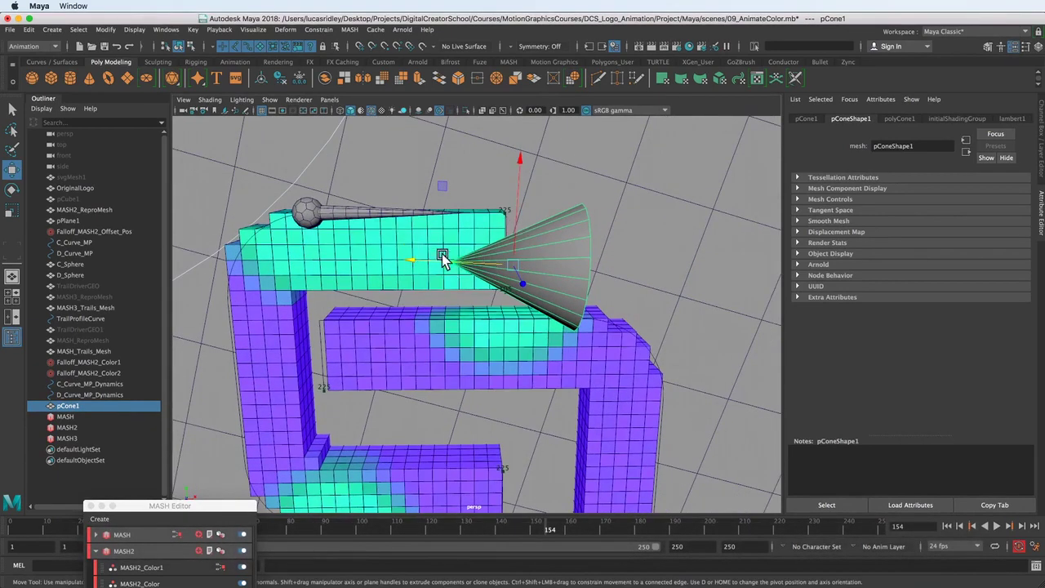
pyautogui.keyDown('alt'); pyautogui.moveTo(510, 262); pyautogui.dragTo(509, 238); pyautogui.keyUp('alt')
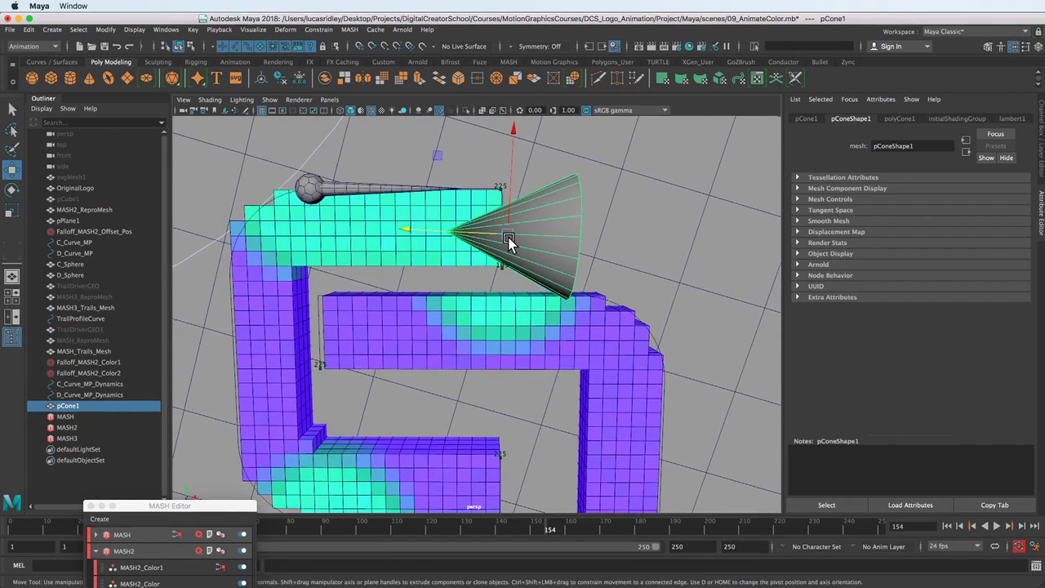
pyautogui.keyDown('alt'); pyautogui.moveTo(536, 230); pyautogui.dragTo(531, 247, button='middle'); pyautogui.keyUp('alt')
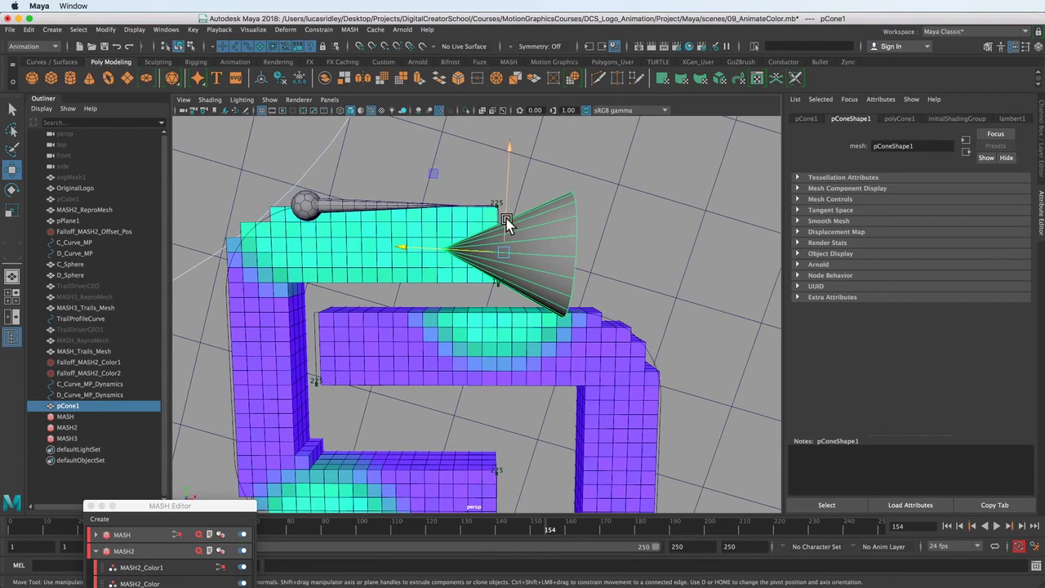
pyautogui.moveTo(507, 221); pyautogui.dragTo(507, 178)
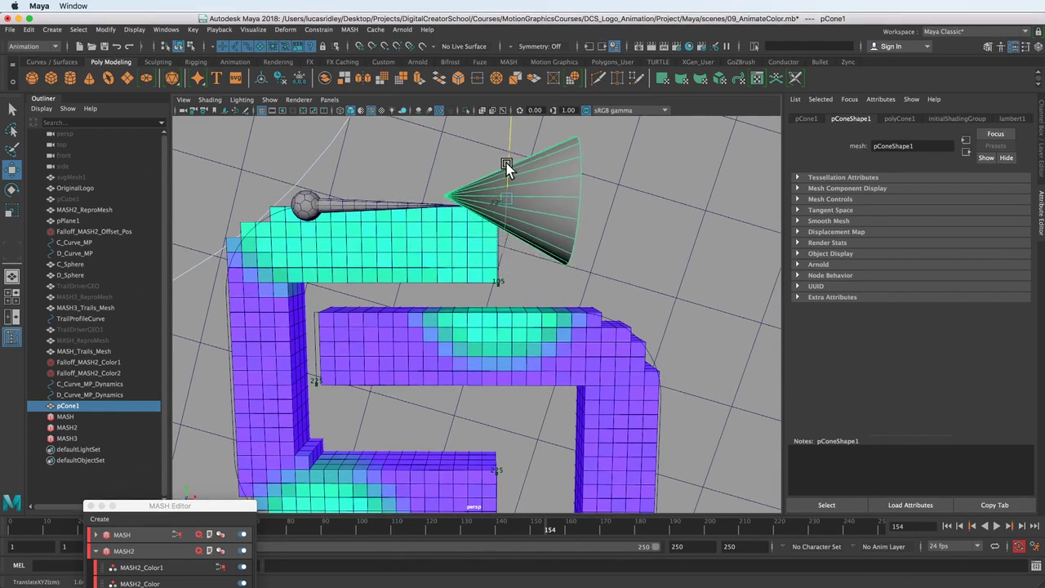
pyautogui.moveTo(506, 166); pyautogui.dragTo(510, 173)
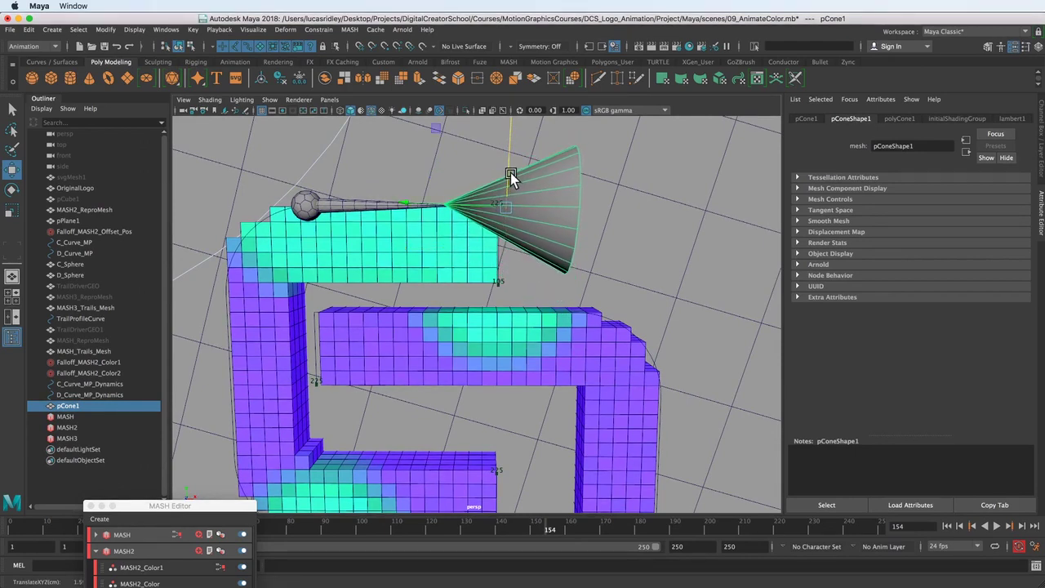
# Set the cone's radius to 1.2, its height to 6 and its height subdivisions to 20
pyautogui.hotkey('ctrl', 'a')
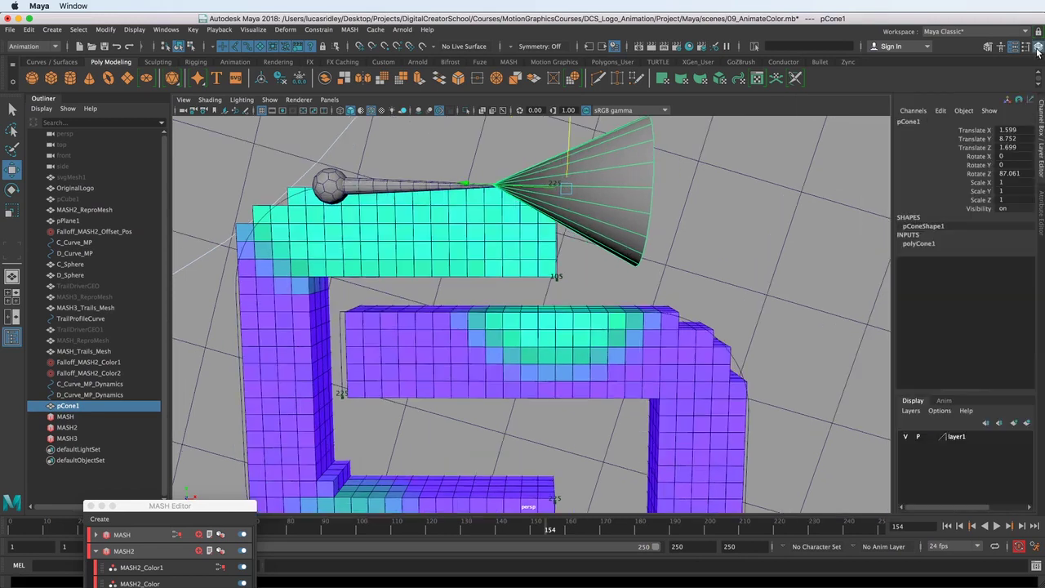
pyautogui.click(920, 243)
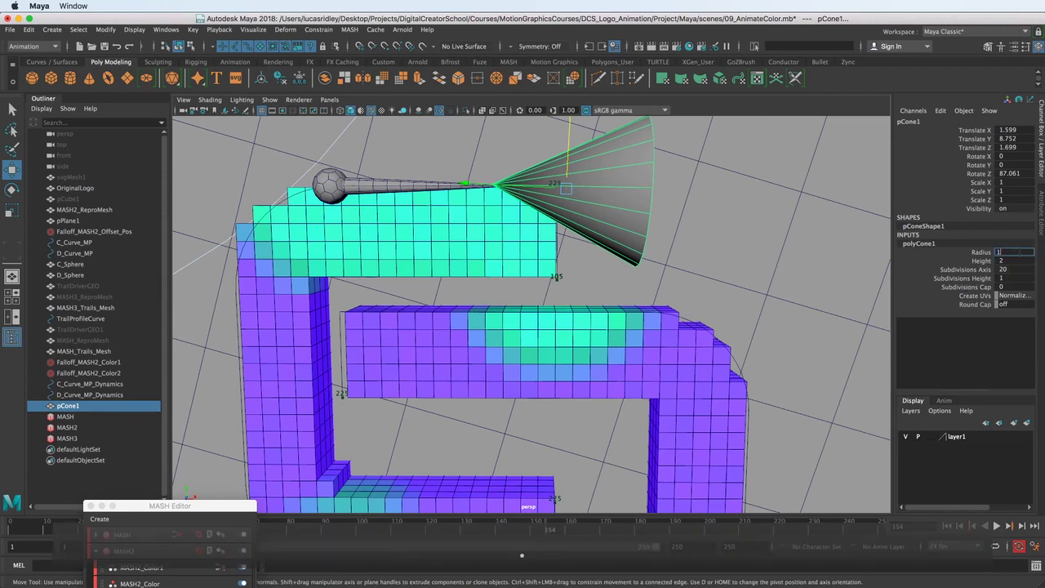
pyautogui.write('.2')
pyautogui.press('Return')
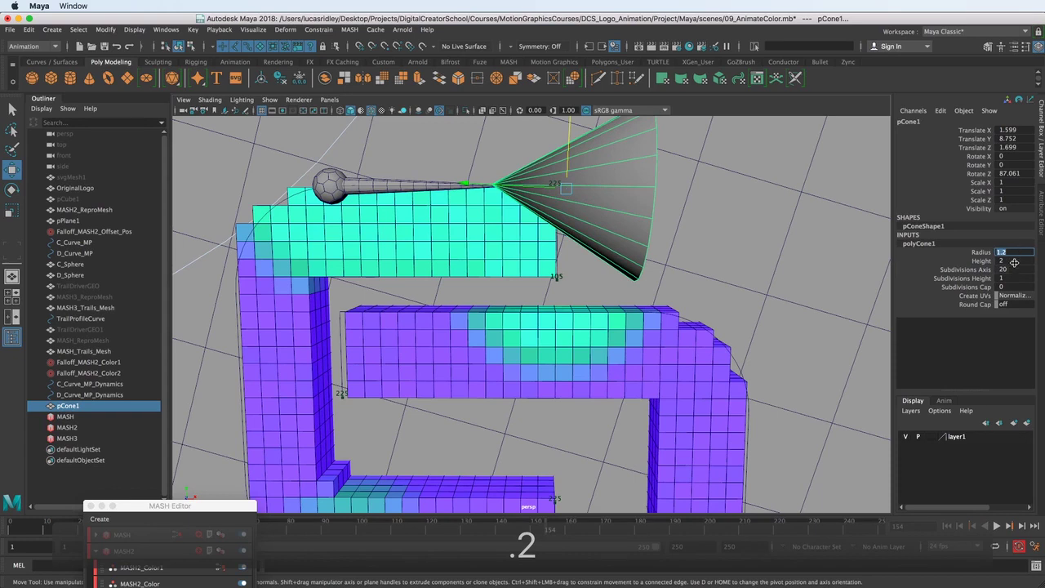
pyautogui.click(1012, 260)
pyautogui.write('6')
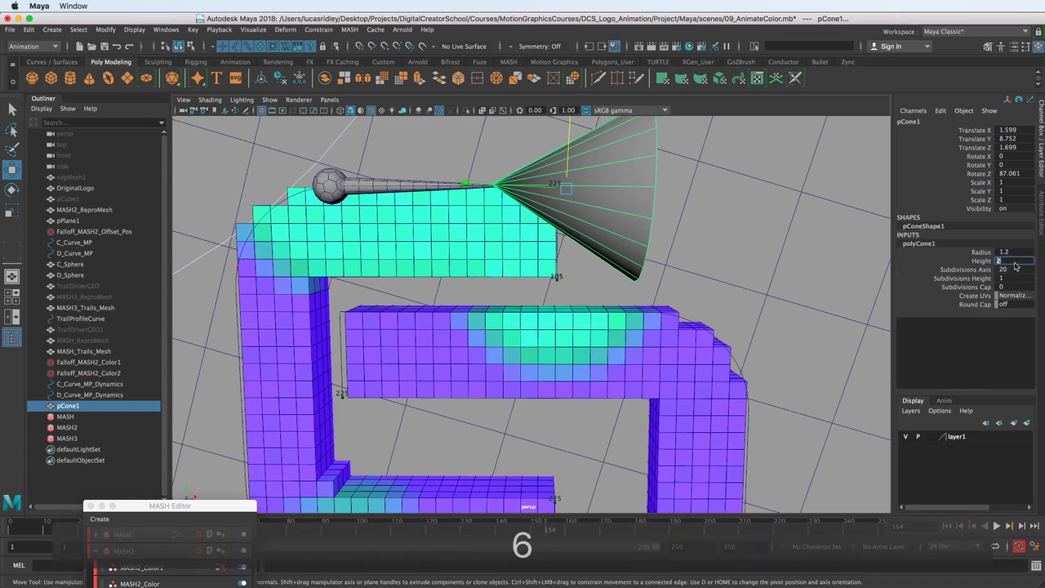
pyautogui.press('Return')
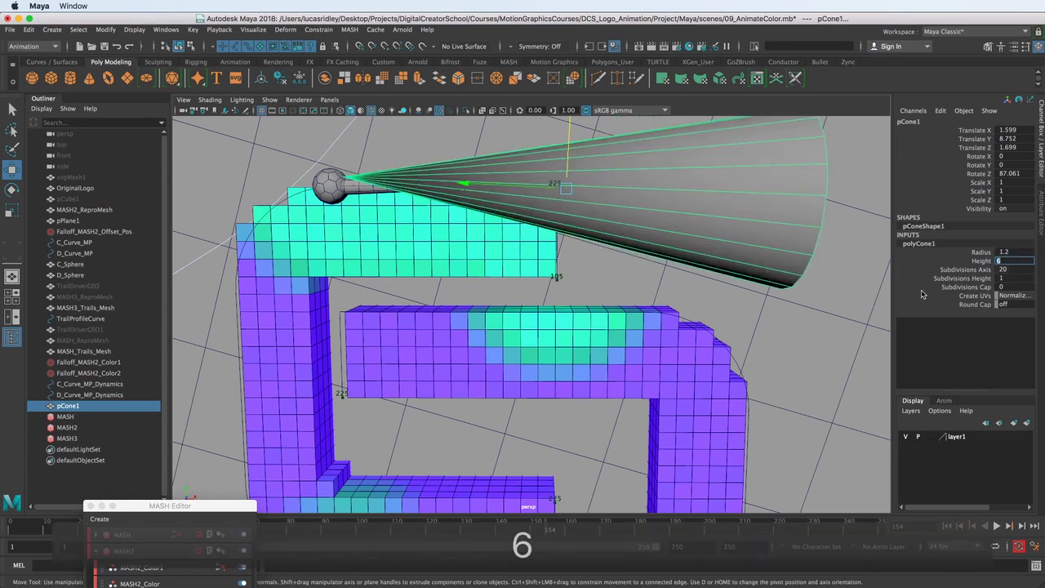
pyautogui.keyDown('alt'); pyautogui.moveTo(659, 236); pyautogui.dragTo(578, 247); pyautogui.keyUp('alt')
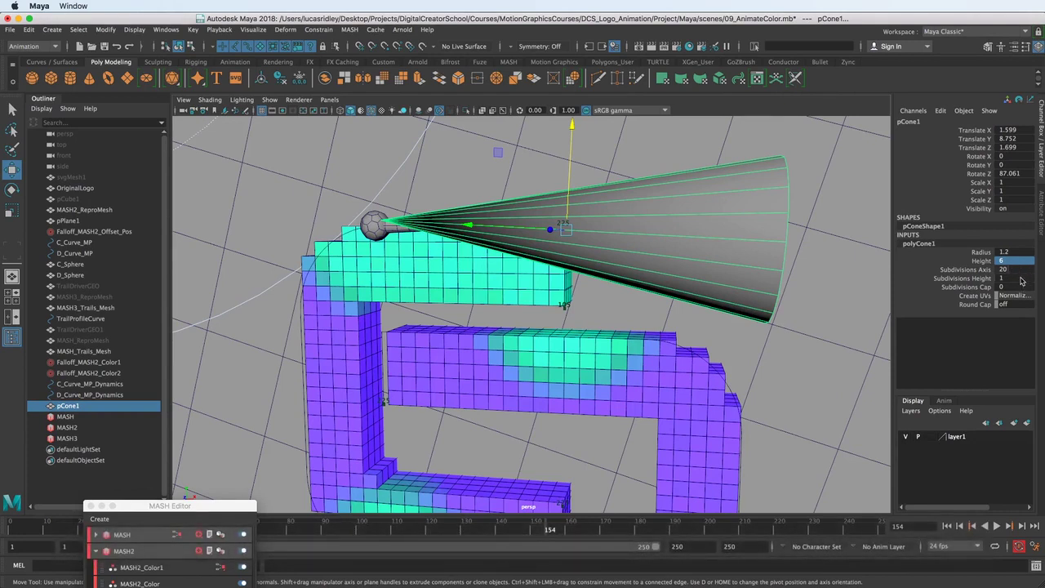
pyautogui.write('20')
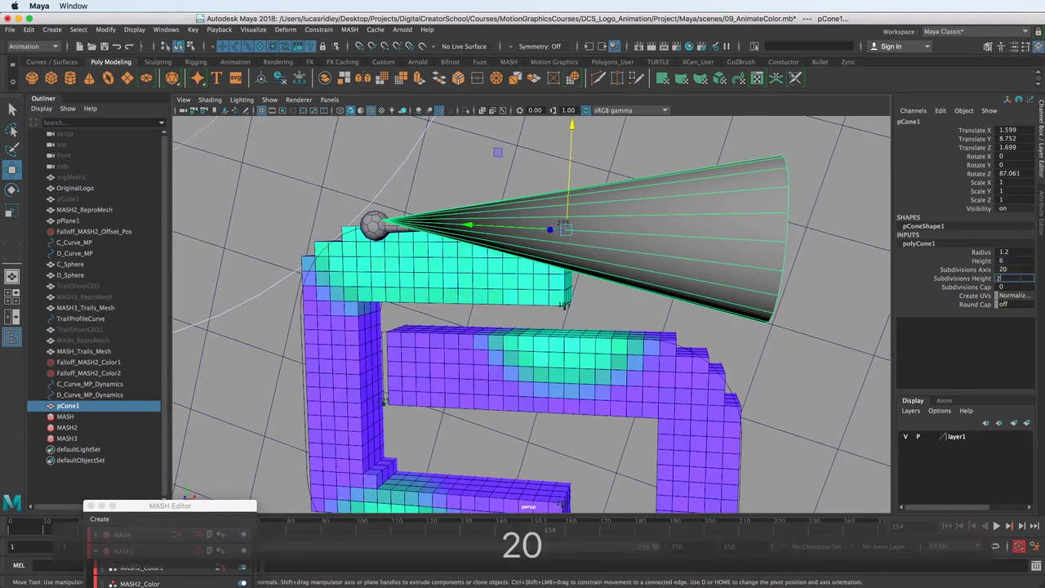
pyautogui.press('Return')
# Move the cone in depth to about Z 0.91 so it lines up with the logo's cubes
pyautogui.keyDown('alt'); pyautogui.moveTo(788, 333); pyautogui.dragTo(798, 355); pyautogui.keyUp('alt')
pyautogui.moveTo(782, 288); pyautogui.dragTo(673, 269)
pyautogui.keyDown('alt'); pyautogui.moveTo(769, 253); pyautogui.dragTo(777, 252); pyautogui.keyUp('alt')
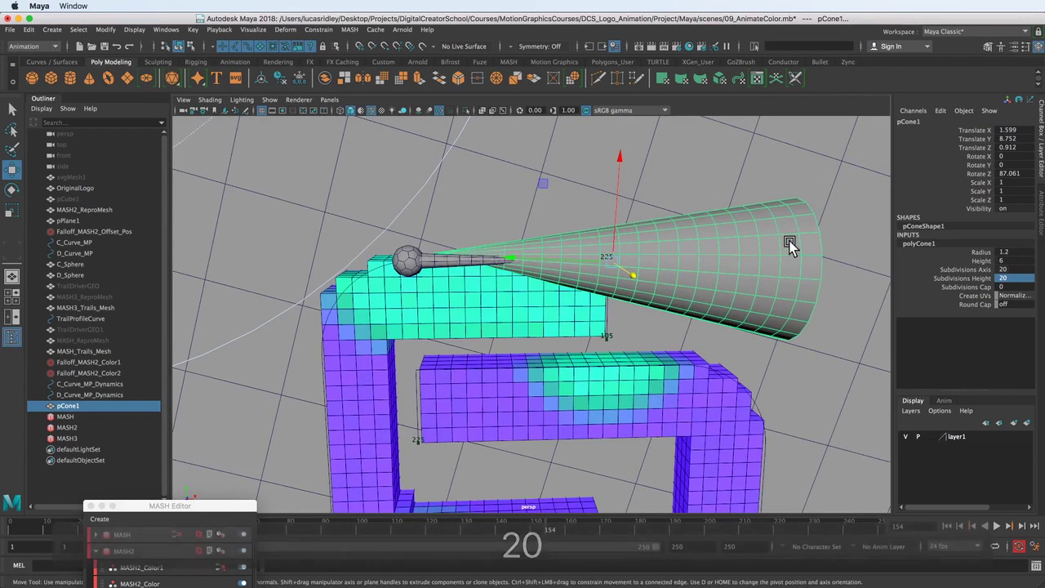
pyautogui.keyDown('alt'); pyautogui.moveTo(626, 271); pyautogui.dragTo(667, 276); pyautogui.keyUp('alt')
# Isolate C_Curve_MP_Dynamics and D_Curve_MP_Dynamics in the viewport
pyautogui.click(77, 385)
pyautogui.keyDown('shift'); pyautogui.click(78, 395); pyautogui.keyUp('shift')
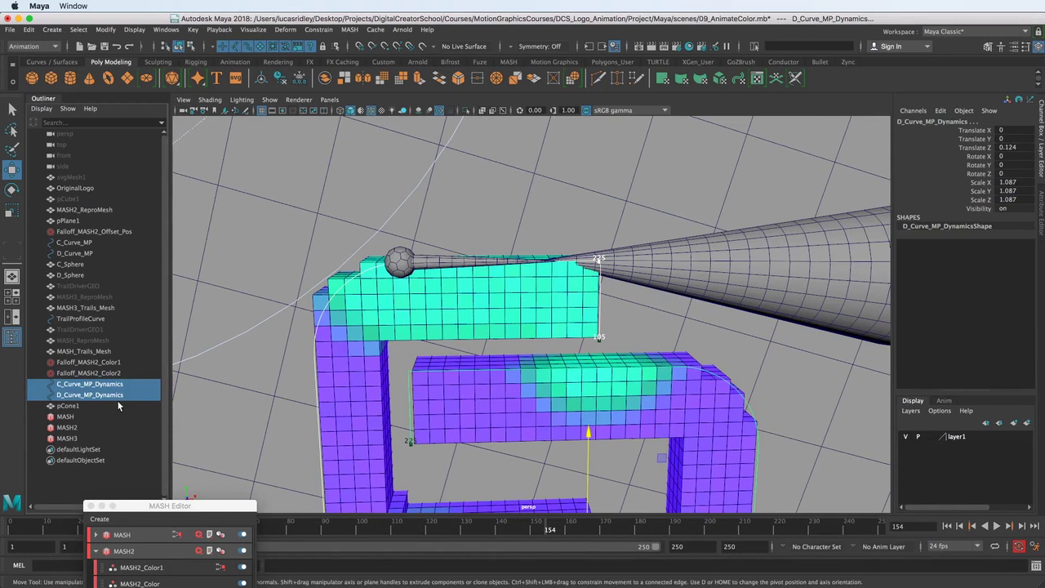
pyautogui.click(465, 111)
pyautogui.scroll(-2, 498, 379)
pyautogui.keyDown('alt'); pyautogui.moveTo(472, 376); pyautogui.dragTo(554, 299); pyautogui.keyUp('alt')
# Delete the end control vertices of the C dynamics curve that form the short downward segment at its upper end
pyautogui.click(515, 259)
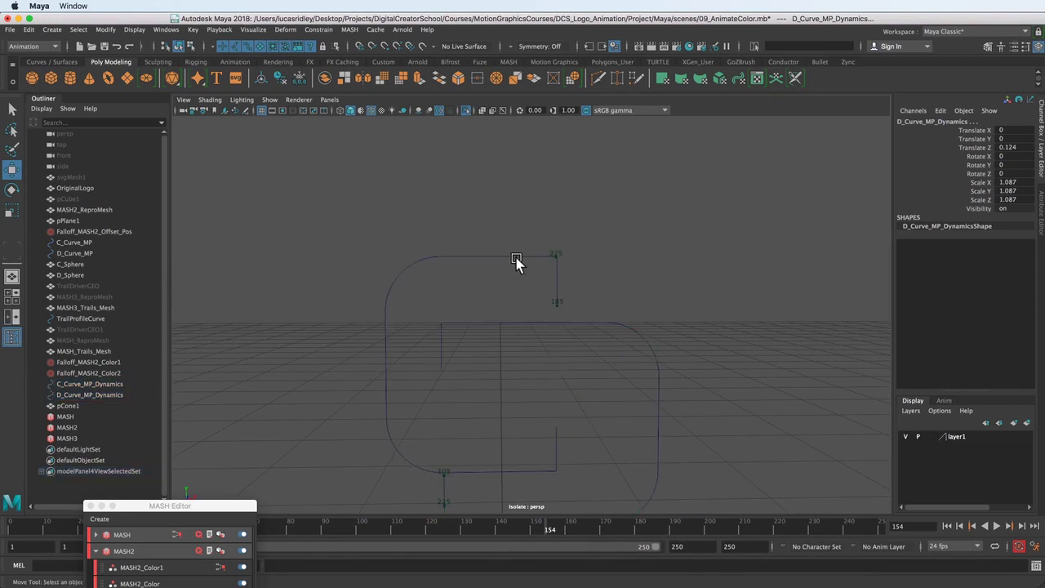
pyautogui.click(518, 260)
pyautogui.moveTo(520, 258); pyautogui.dragTo(469, 260, button='right')
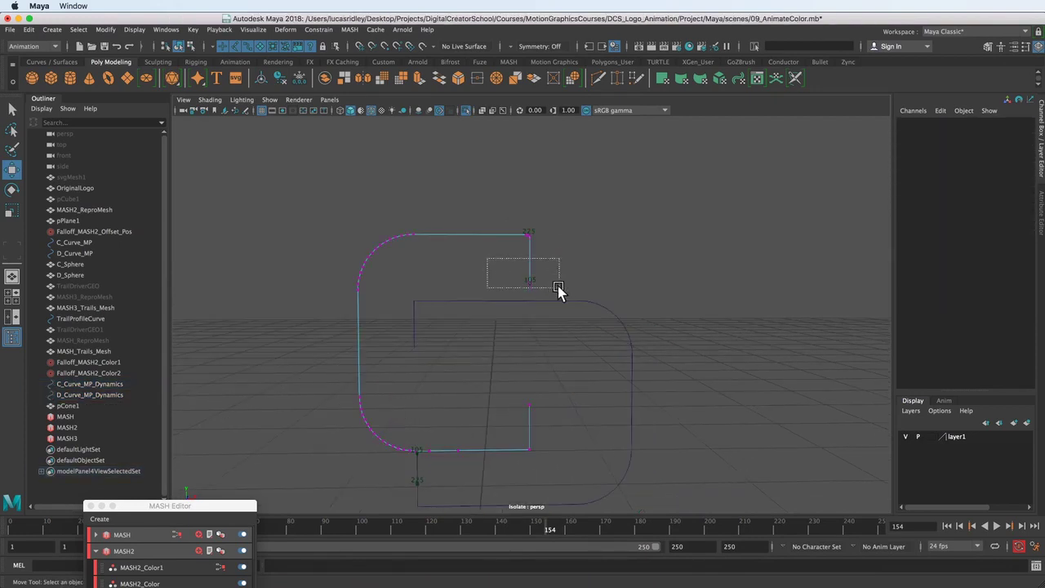
pyautogui.moveTo(557, 289); pyautogui.dragTo(557, 290)
pyautogui.scroll(5, 553, 234)
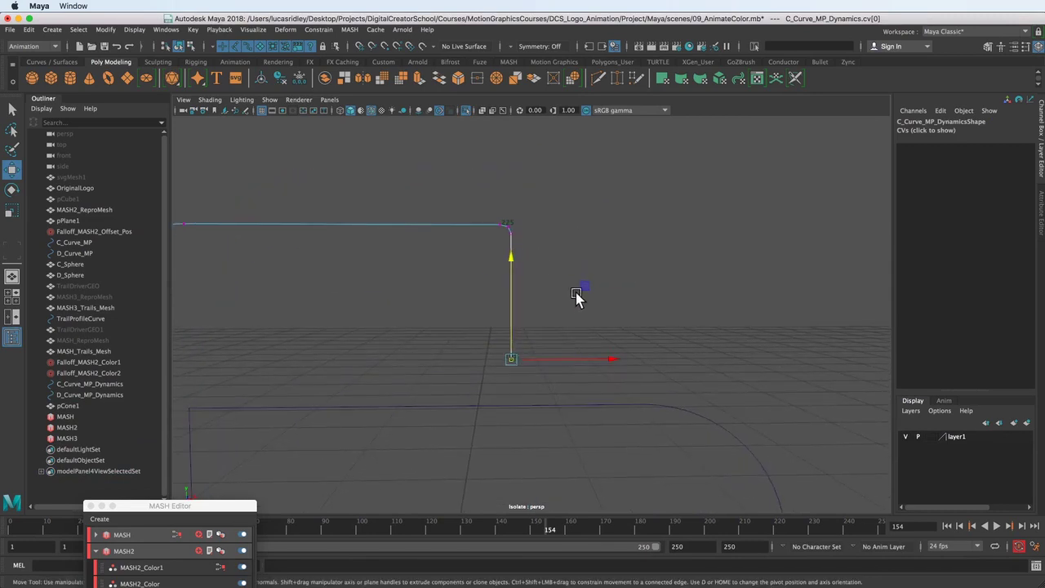
pyautogui.press('Delete')
pyautogui.press('Delete')
# Extend the C dynamics curve's upper end horizontally well past the logo by moving its end vertex, and turn off the isolation
pyautogui.moveTo(512, 238)
pyautogui.mouseDown()
pyautogui.moveTo(521, 216)
pyautogui.moveTo(519, 247)
pyautogui.mouseUp()
pyautogui.keyDown('alt'); pyautogui.moveTo(645, 293); pyautogui.dragTo(360, 260, button='right'); pyautogui.keyUp('alt')
pyautogui.scroll(-3, 541, 342)
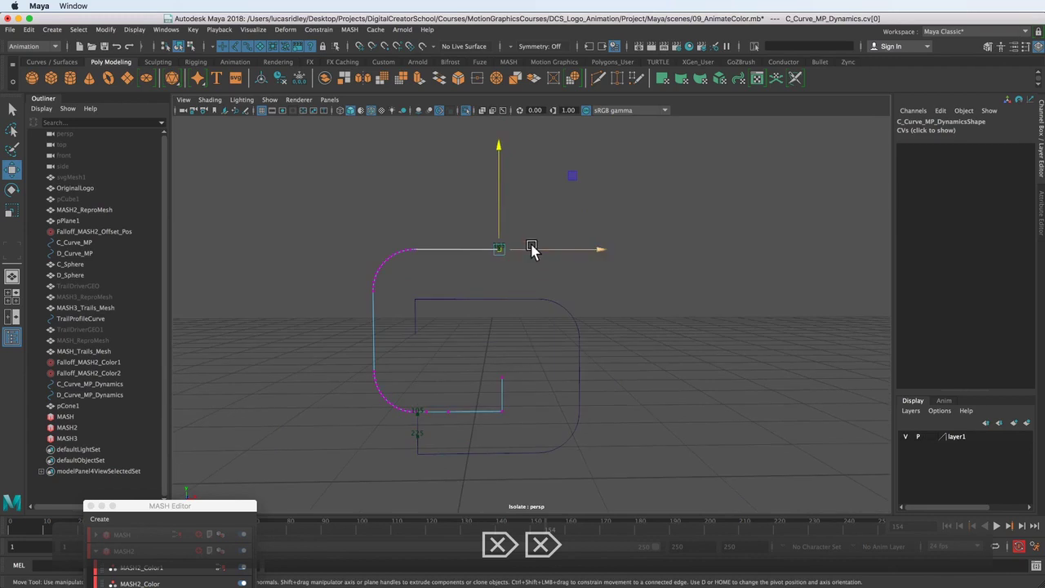
pyautogui.moveTo(532, 249); pyautogui.dragTo(833, 268)
pyautogui.keyDown('alt'); pyautogui.moveTo(692, 282); pyautogui.dragTo(681, 291, button='middle'); pyautogui.keyUp('alt')
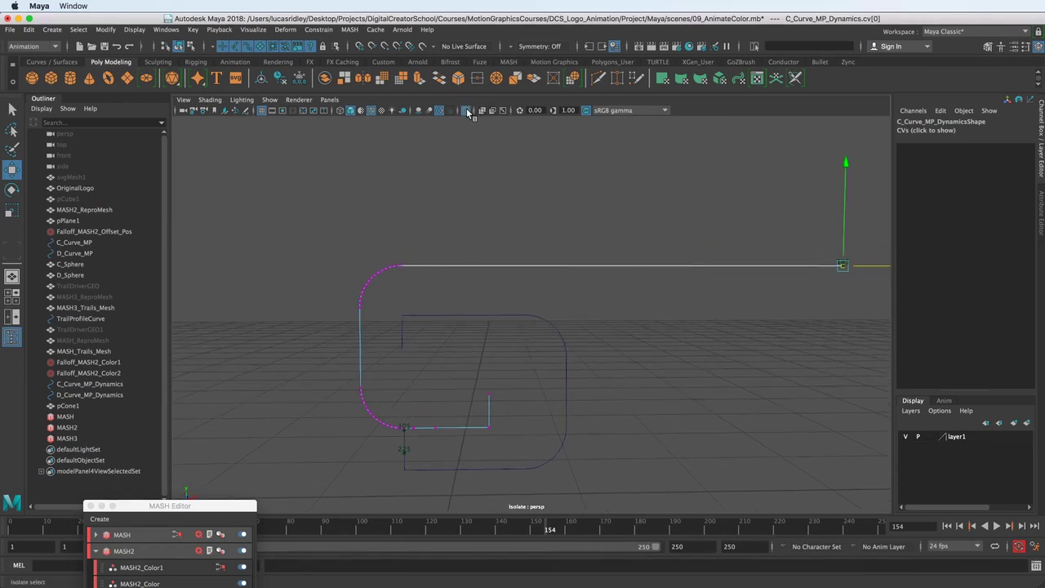
pyautogui.click(468, 112)
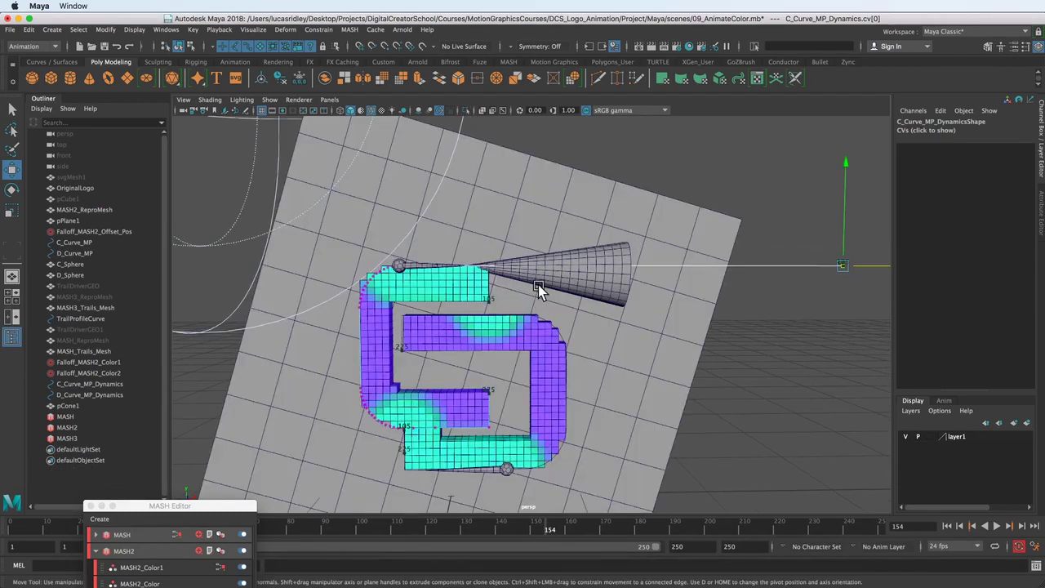
# Move the cone out to the extended curve's end, rotate it to about 91.3° in Z and raise it to about Y 8.98
pyautogui.click(539, 286)
pyautogui.moveTo(513, 265); pyautogui.dragTo(690, 276)
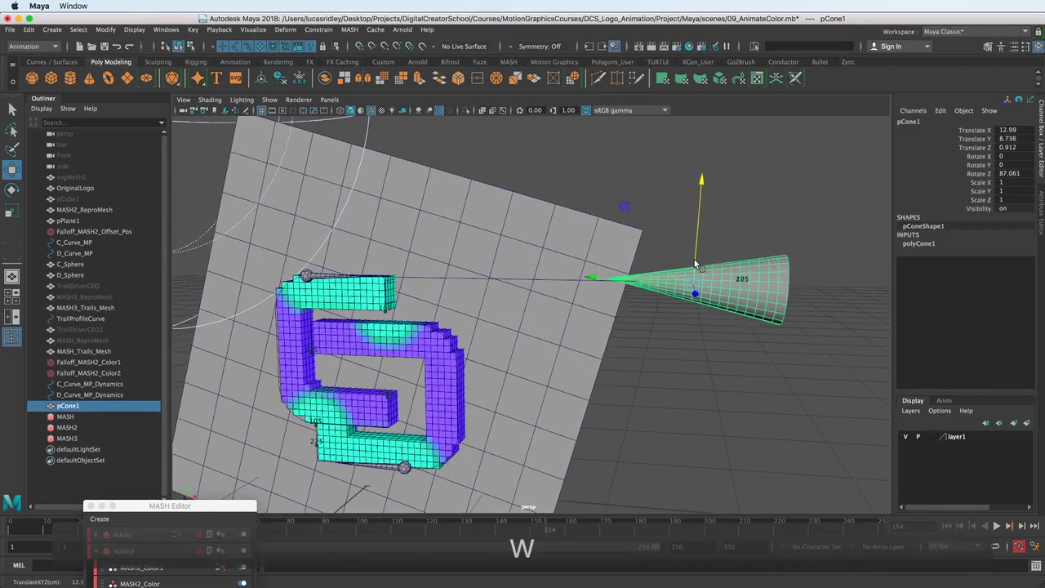
pyautogui.press('e')
pyautogui.moveTo(677, 175); pyautogui.dragTo(679, 188)
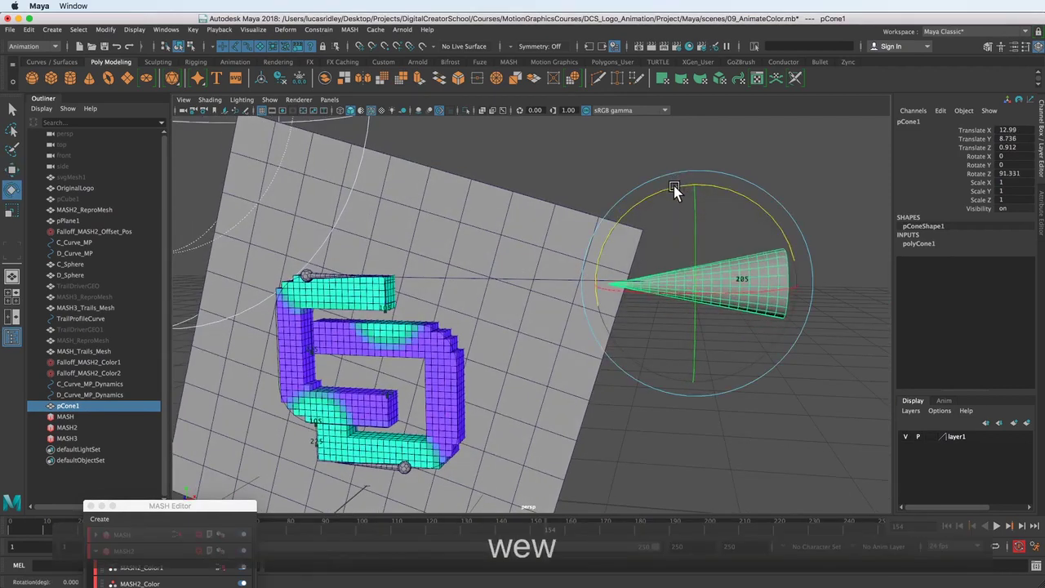
pyautogui.press('w')
pyautogui.moveTo(692, 258); pyautogui.dragTo(694, 245)
pyautogui.press('e')
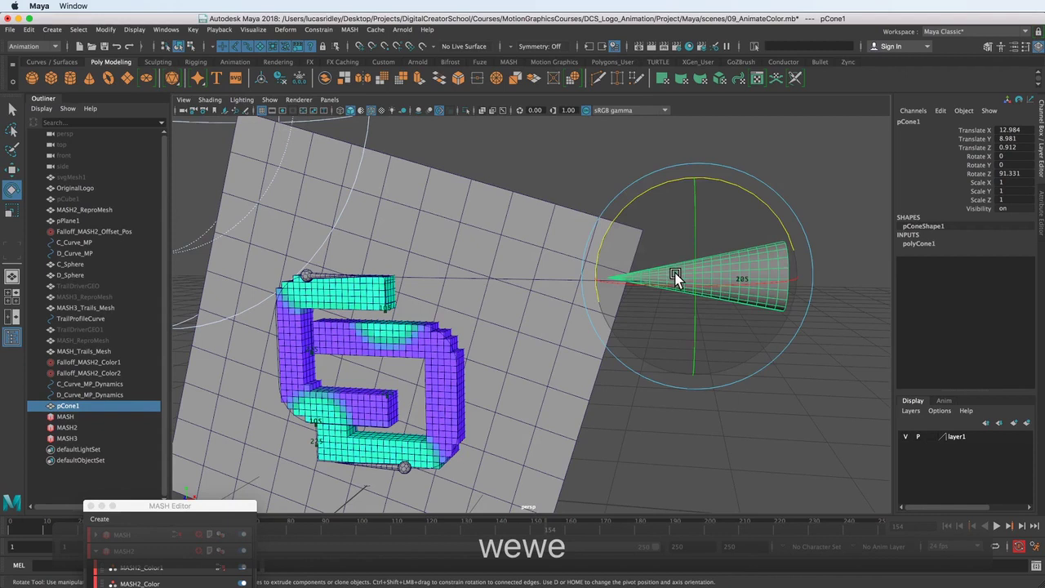
# Slide the cone along the extended curve over the logo's upper arm and back out to about X 10.9
pyautogui.press('w')
pyautogui.moveTo(684, 279); pyautogui.dragTo(519, 281)
pyautogui.moveTo(362, 283); pyautogui.dragTo(568, 291)
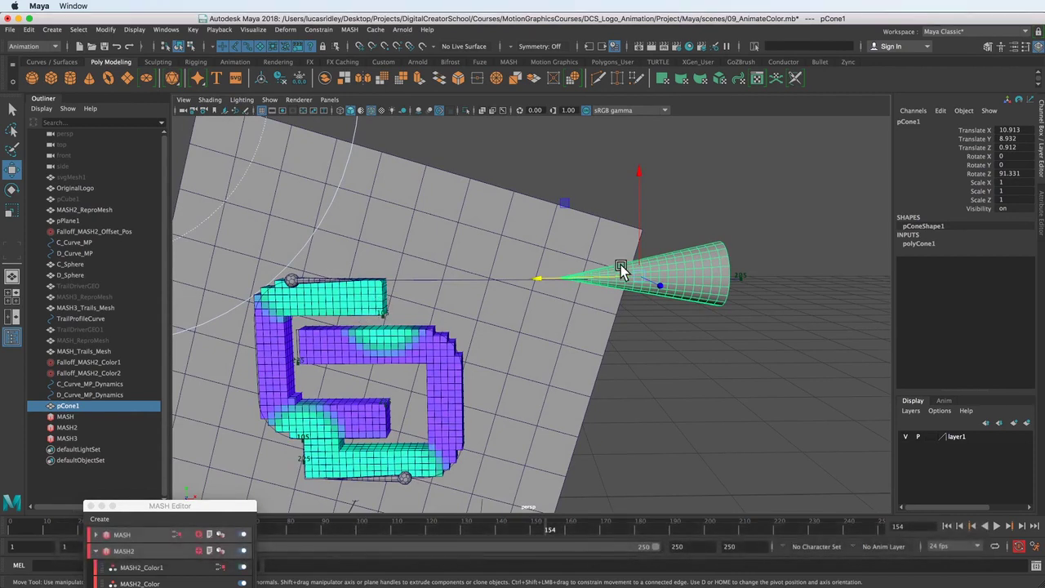
pyautogui.keyDown('alt'); pyautogui.moveTo(615, 275); pyautogui.dragTo(591, 243); pyautogui.keyUp('alt')
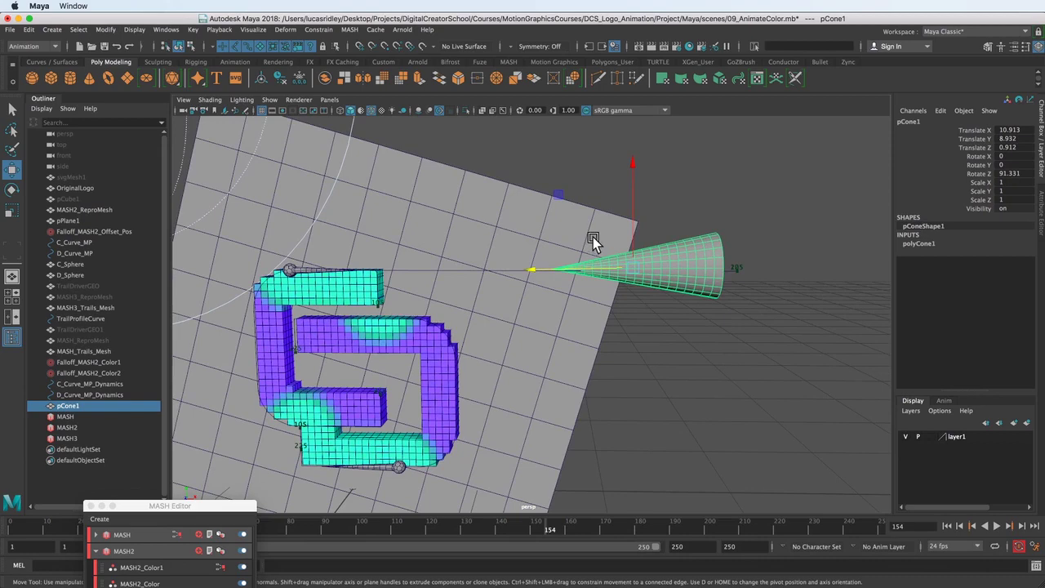
pyautogui.keyDown('alt'); pyautogui.moveTo(606, 240); pyautogui.dragTo(581, 327); pyautogui.keyUp('alt')
pyautogui.press('e')
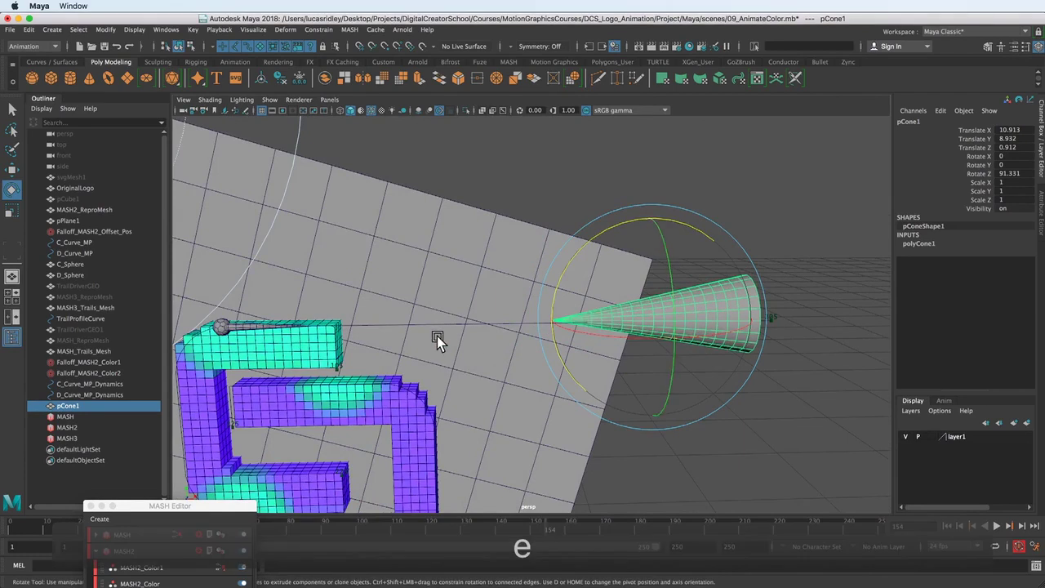
# Select both dynamics curves and isolate them in the viewport again
pyautogui.keyDown('alt'); pyautogui.moveTo(435, 340); pyautogui.dragTo(454, 323); pyautogui.keyUp('alt')
pyautogui.click(454, 316)
pyautogui.click(453, 314)
pyautogui.keyDown('alt'); pyautogui.moveTo(451, 340); pyautogui.dragTo(548, 337, button='middle'); pyautogui.keyUp('alt')
pyautogui.keyDown('shift'); pyautogui.click(101, 396); pyautogui.keyUp('shift')
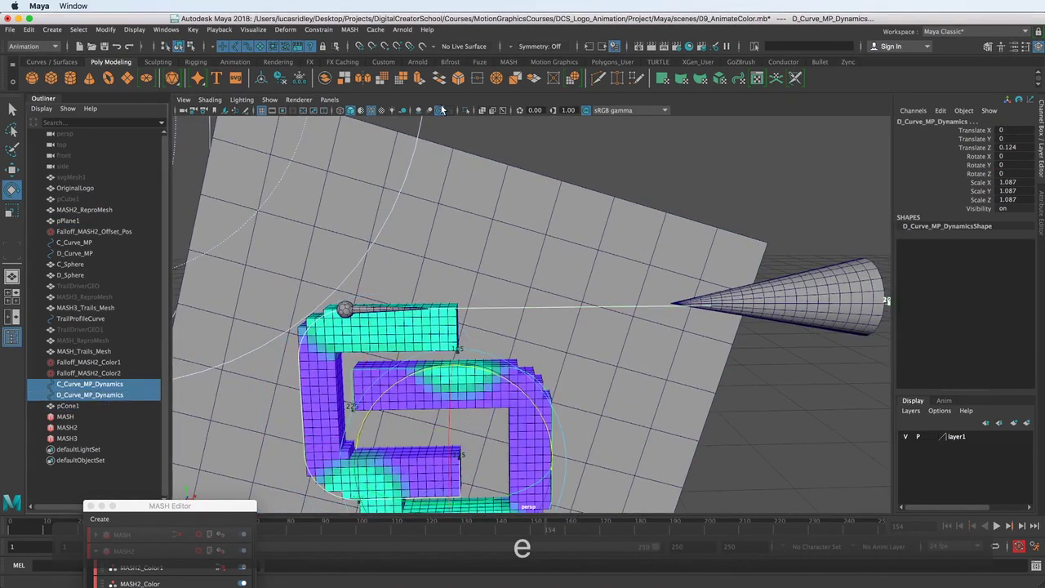
pyautogui.click(470, 110)
pyautogui.keyDown('alt'); pyautogui.moveTo(482, 275); pyautogui.dragTo(466, 210); pyautogui.keyUp('alt')
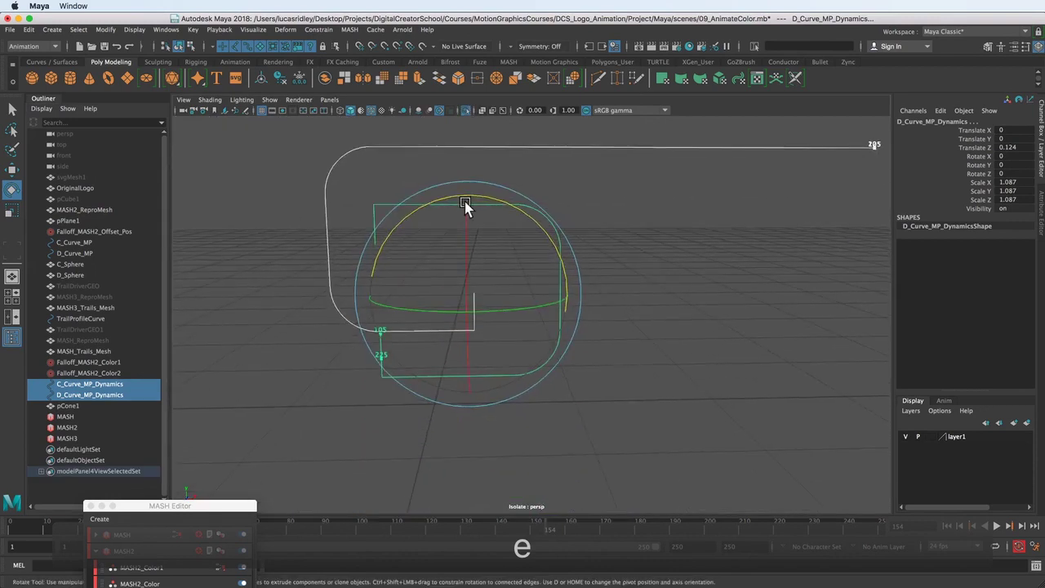
# Delete the end control vertex of the D dynamics curve that forms the short downward segment at its upper end
pyautogui.click(257, 232)
pyautogui.click(375, 219)
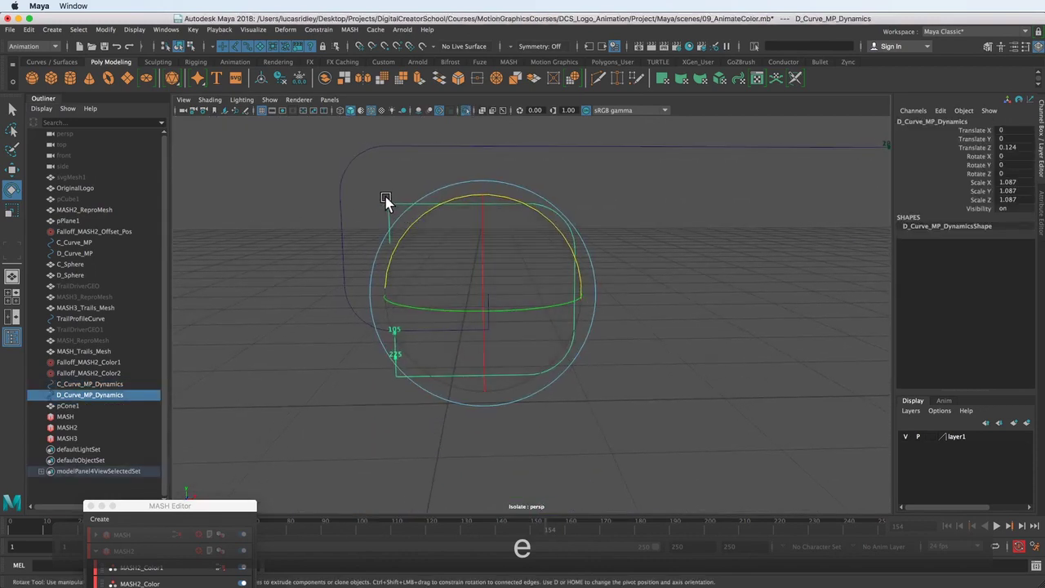
pyautogui.moveTo(401, 206); pyautogui.dragTo(343, 207, button='right')
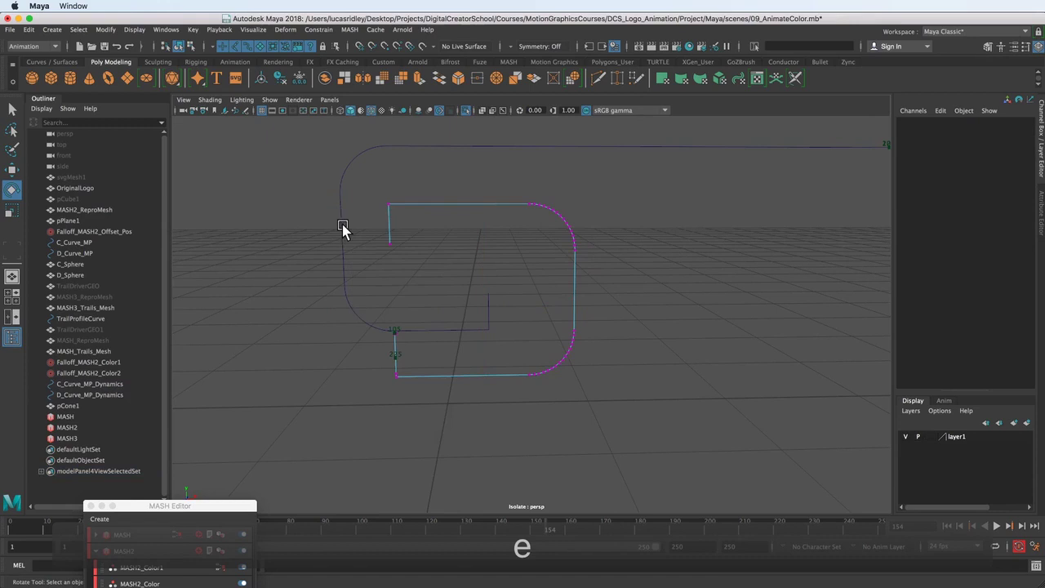
pyautogui.keyDown('alt'); pyautogui.moveTo(343, 226); pyautogui.dragTo(464, 271); pyautogui.keyUp('alt')
pyautogui.keyDown('alt'); pyautogui.moveTo(464, 272); pyautogui.dragTo(497, 284, button='right'); pyautogui.keyUp('alt')
pyautogui.keyDown('alt'); pyautogui.moveTo(497, 284); pyautogui.dragTo(548, 315); pyautogui.keyUp('alt')
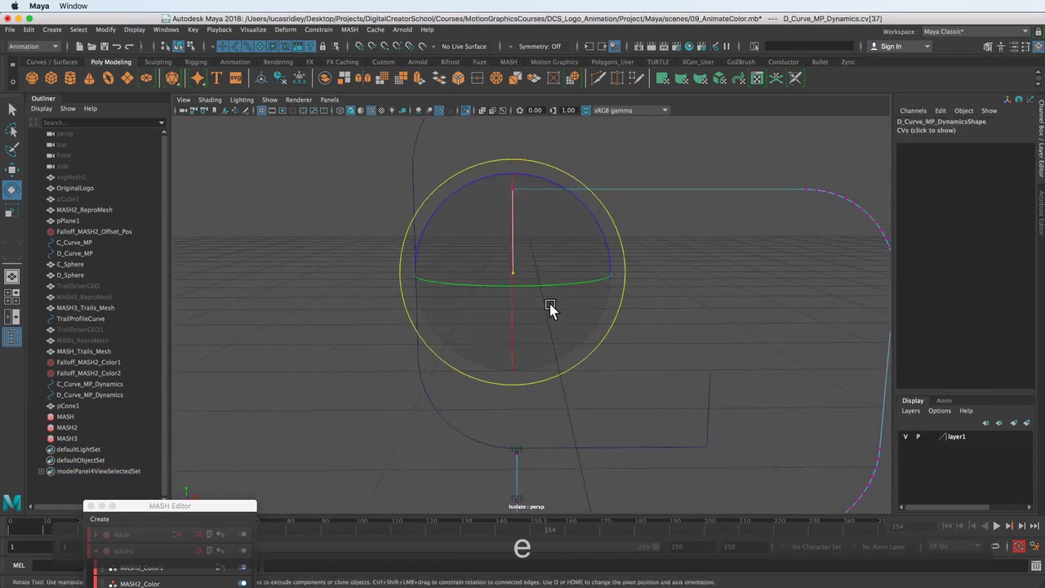
pyautogui.press('Delete')
# Select the upper end control vertex of the D dynamics curve and move it horizontally outward past the C curve's left side
pyautogui.click(560, 279)
pyautogui.moveTo(481, 191); pyautogui.dragTo(571, 252)
pyautogui.keyDown('alt'); pyautogui.moveTo(571, 252); pyautogui.dragTo(556, 268, button='middle'); pyautogui.keyUp('alt')
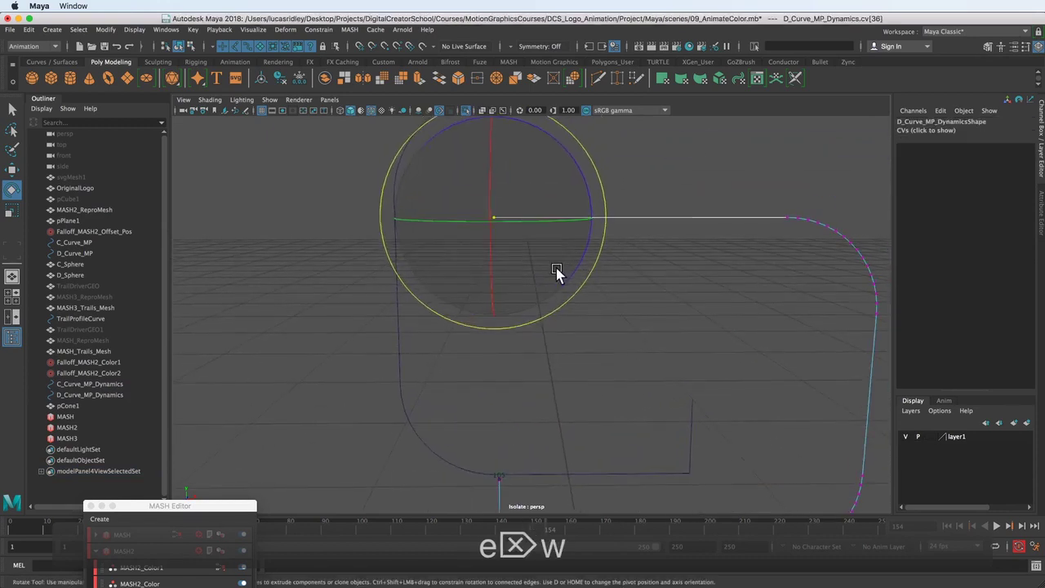
pyautogui.press('w')
pyautogui.keyDown('alt'); pyautogui.moveTo(603, 271); pyautogui.dragTo(656, 254, button='right'); pyautogui.keyUp('alt')
pyautogui.keyDown('alt'); pyautogui.moveTo(655, 254); pyautogui.dragTo(277, 249); pyautogui.keyUp('alt')
# Delete the control vertices of the D dynamics curve that form the short vertical segment at its lower end
pyautogui.keyDown('alt'); pyautogui.moveTo(494, 397); pyautogui.dragTo(493, 231, button='middle'); pyautogui.keyUp('alt')
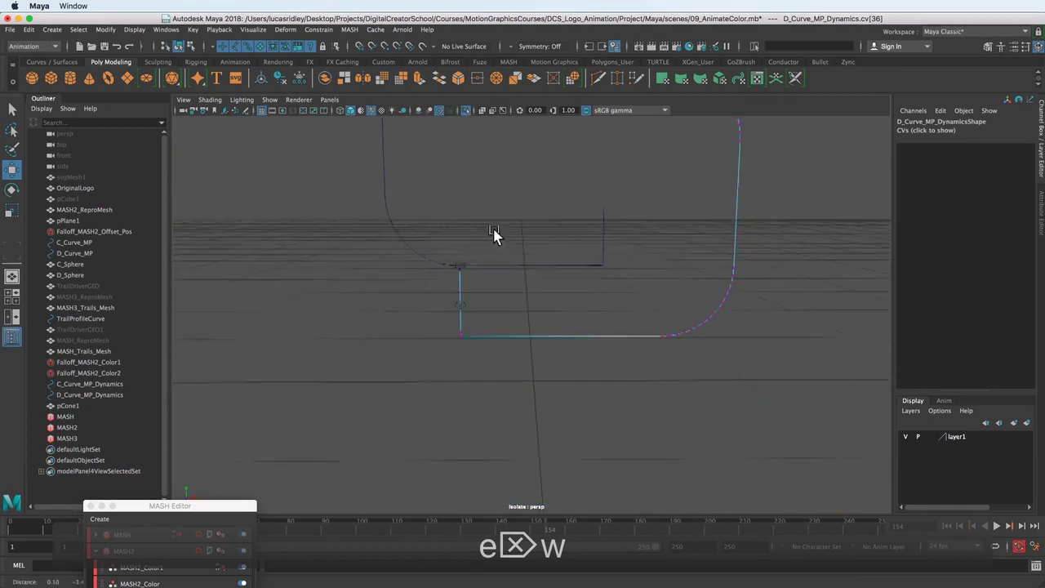
pyautogui.keyDown('alt'); pyautogui.moveTo(495, 234); pyautogui.dragTo(490, 257); pyautogui.keyUp('alt')
pyautogui.moveTo(427, 214); pyautogui.dragTo(483, 334)
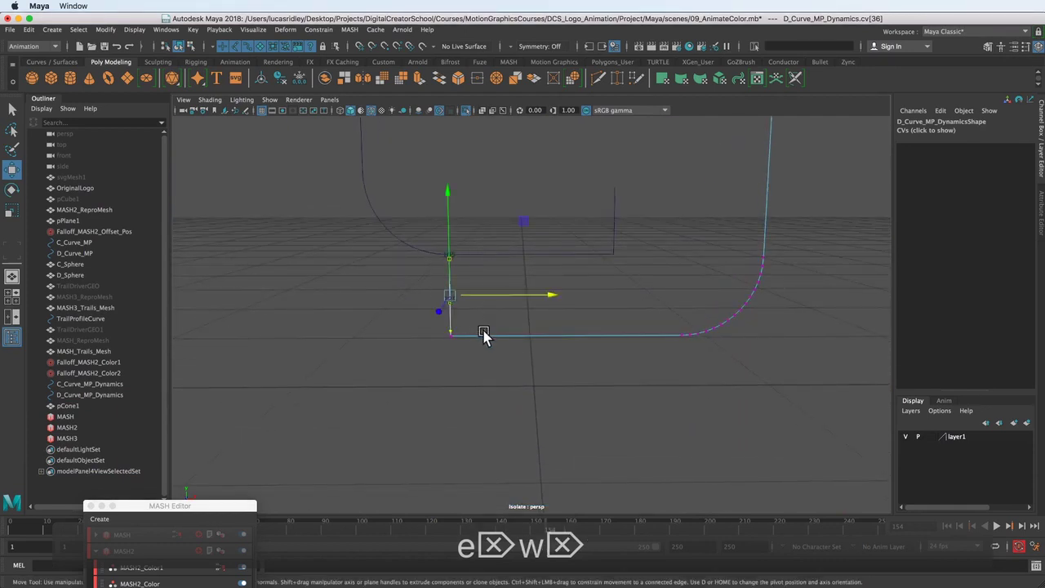
pyautogui.press('Delete')
# Pull the lower end control vertex of the D dynamics curve outward to the left and extend the upper end to roughly match
pyautogui.moveTo(400, 315); pyautogui.dragTo(500, 391)
pyautogui.keyDown('alt'); pyautogui.moveTo(567, 354); pyautogui.dragTo(477, 324, button='right'); pyautogui.keyUp('alt')
pyautogui.keyDown('alt'); pyautogui.moveTo(477, 325); pyautogui.dragTo(465, 364, button='middle'); pyautogui.keyUp('alt')
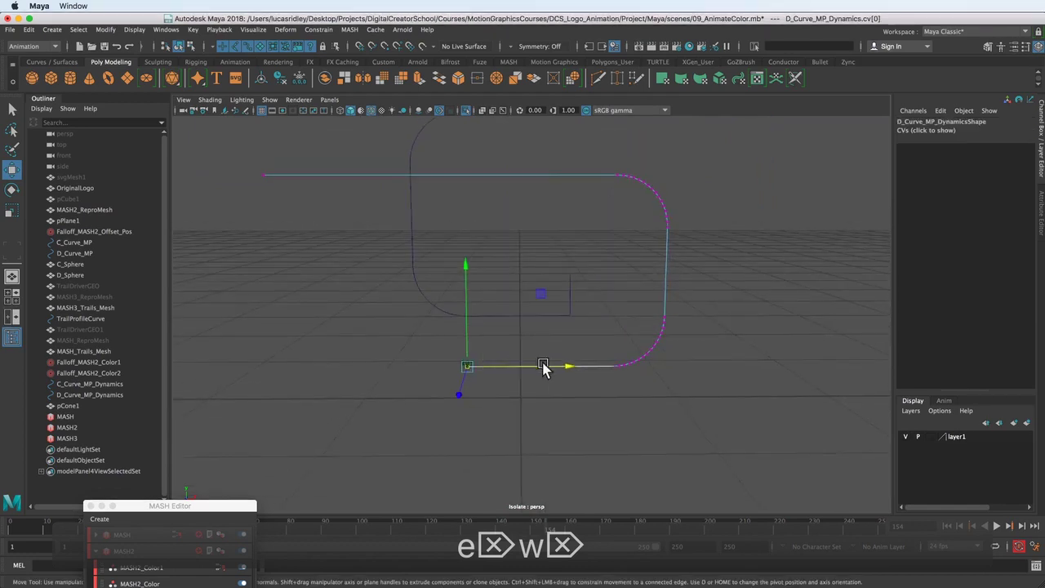
pyautogui.moveTo(578, 369); pyautogui.dragTo(490, 357)
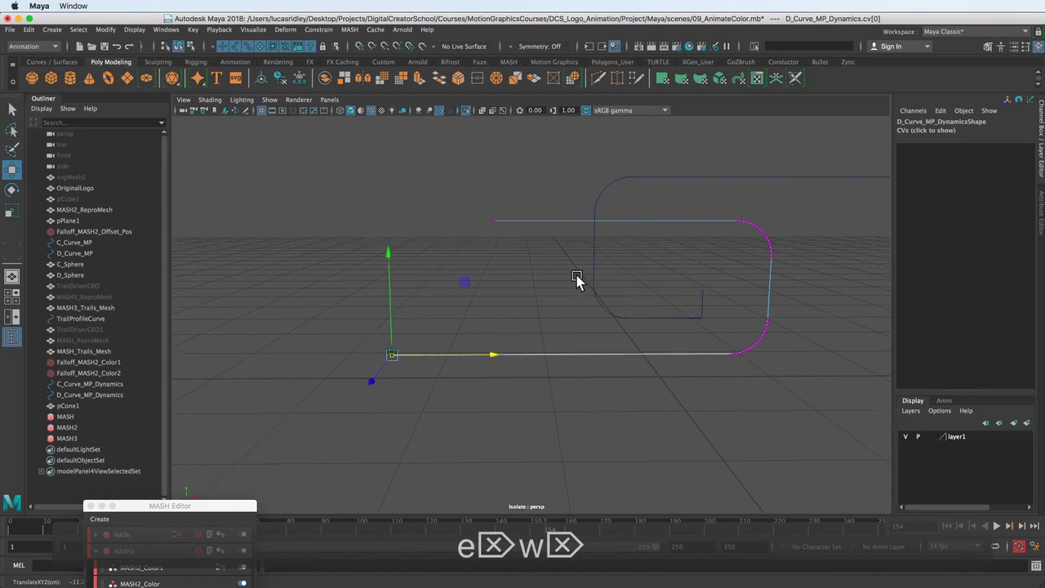
pyautogui.keyDown('alt'); pyautogui.moveTo(576, 283); pyautogui.dragTo(535, 315, button='middle'); pyautogui.keyUp('alt')
pyautogui.moveTo(417, 221); pyautogui.dragTo(430, 264)
pyautogui.keyDown('alt'); pyautogui.moveTo(559, 264); pyautogui.dragTo(477, 250, button='middle'); pyautogui.keyUp('alt')
# Edit the C dynamics curve's control vertices and delete the end one forming the short upward segment at its lower end
pyautogui.click(553, 349)
pyautogui.keyDown('alt'); pyautogui.moveTo(553, 356); pyautogui.dragTo(614, 373, button='right'); pyautogui.keyUp('alt')
pyautogui.keyDown('alt'); pyautogui.moveTo(614, 372); pyautogui.dragTo(542, 334, button='middle'); pyautogui.keyUp('alt')
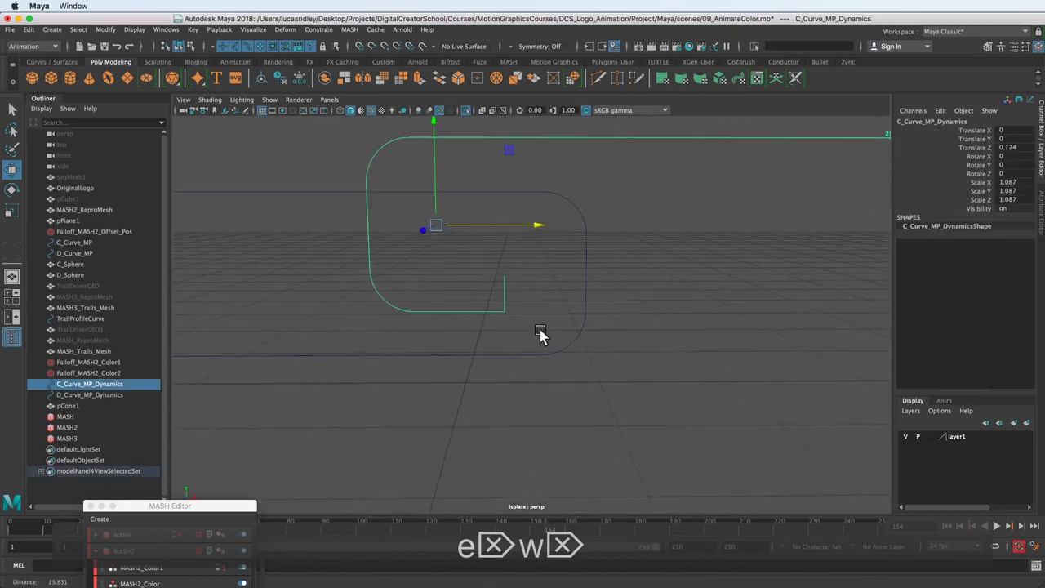
pyautogui.moveTo(506, 299); pyautogui.dragTo(470, 303, button='right')
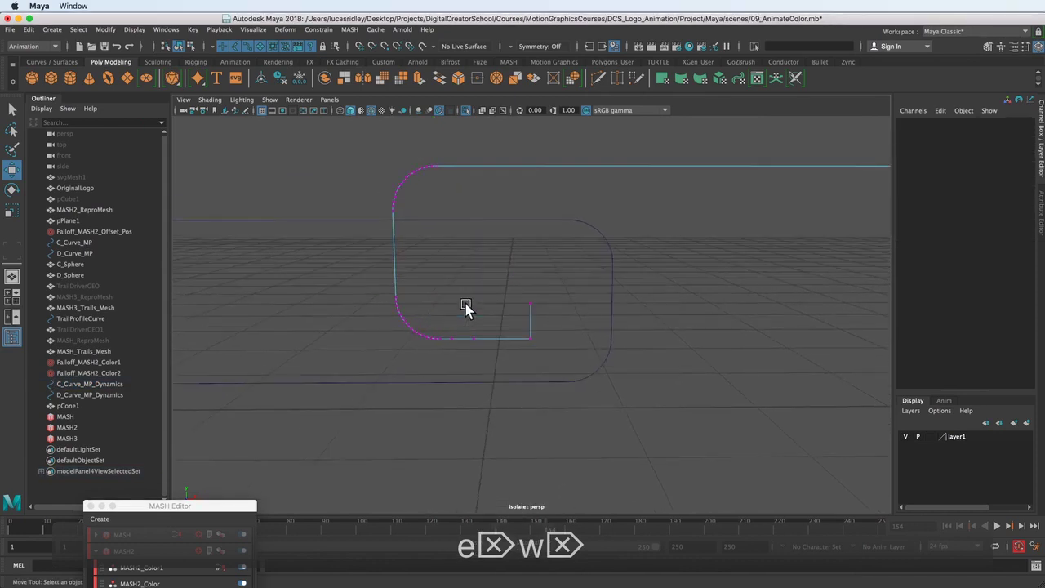
pyautogui.scroll(3, 554, 341)
pyautogui.moveTo(503, 263); pyautogui.dragTo(583, 332)
pyautogui.press('Delete')
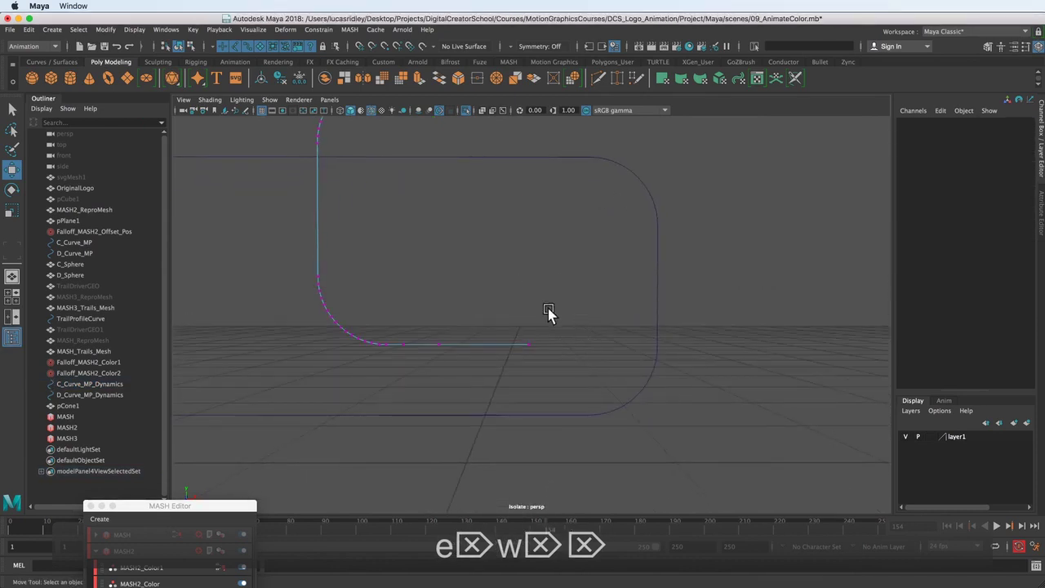
# Move the lower end control vertex of the C dynamics curve horizontally to the right until it lines up with the upper end
pyautogui.moveTo(503, 308); pyautogui.dragTo(775, 367)
pyautogui.keyDown('alt'); pyautogui.moveTo(791, 348); pyautogui.dragTo(610, 335, button='right'); pyautogui.keyUp('alt')
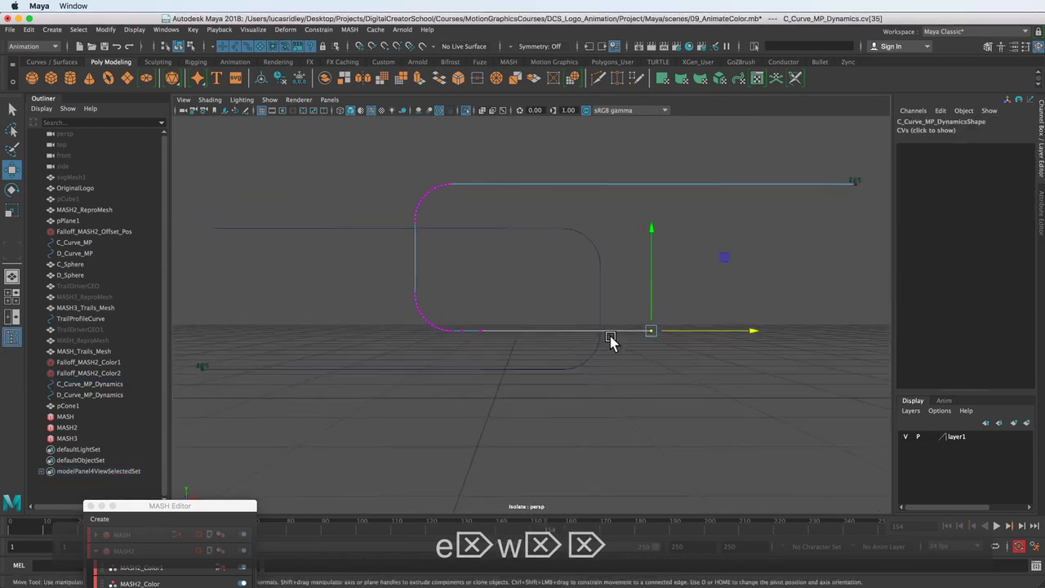
pyautogui.keyDown('alt'); pyautogui.moveTo(610, 336); pyautogui.dragTo(561, 342, button='middle'); pyautogui.keyUp('alt')
pyautogui.moveTo(636, 338); pyautogui.dragTo(834, 335)
pyautogui.keyDown('alt'); pyautogui.moveTo(485, 296); pyautogui.dragTo(525, 321, button='middle'); pyautogui.keyUp('alt')
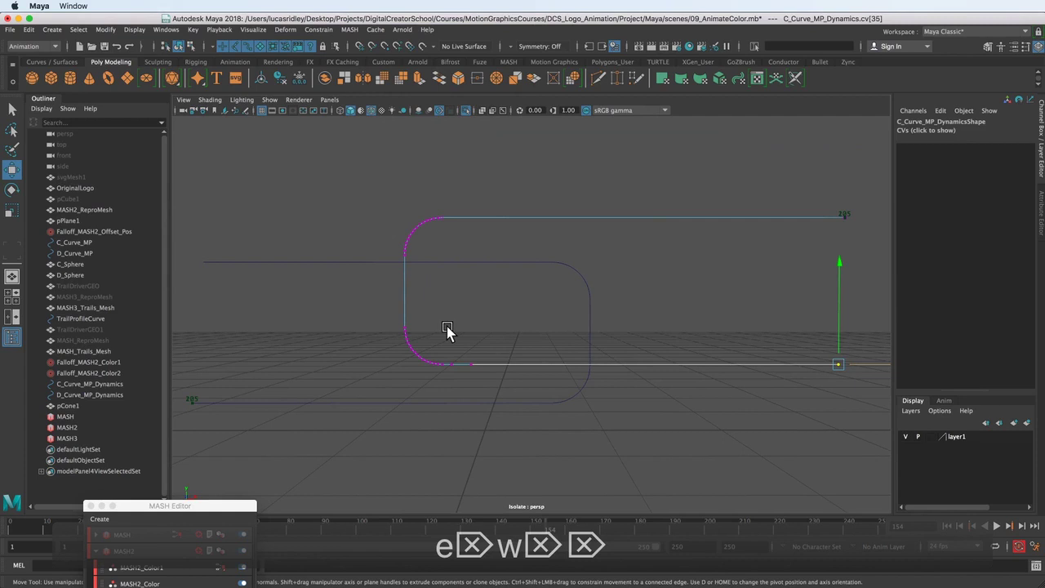
pyautogui.keyDown('alt'); pyautogui.moveTo(447, 329); pyautogui.dragTo(518, 284); pyautogui.keyUp('alt')
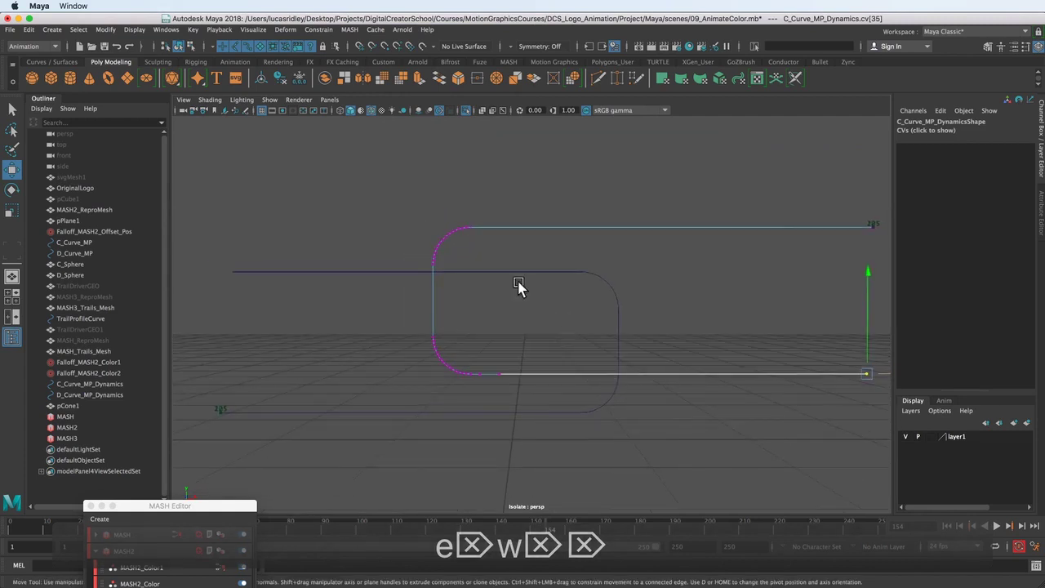
# End the viewport isolation and slide the cone over the logo's upper arm to about X -1.535, Y 8.643
pyautogui.click(456, 130)
pyautogui.keyDown('alt'); pyautogui.moveTo(568, 362); pyautogui.dragTo(574, 352); pyautogui.keyUp('alt')
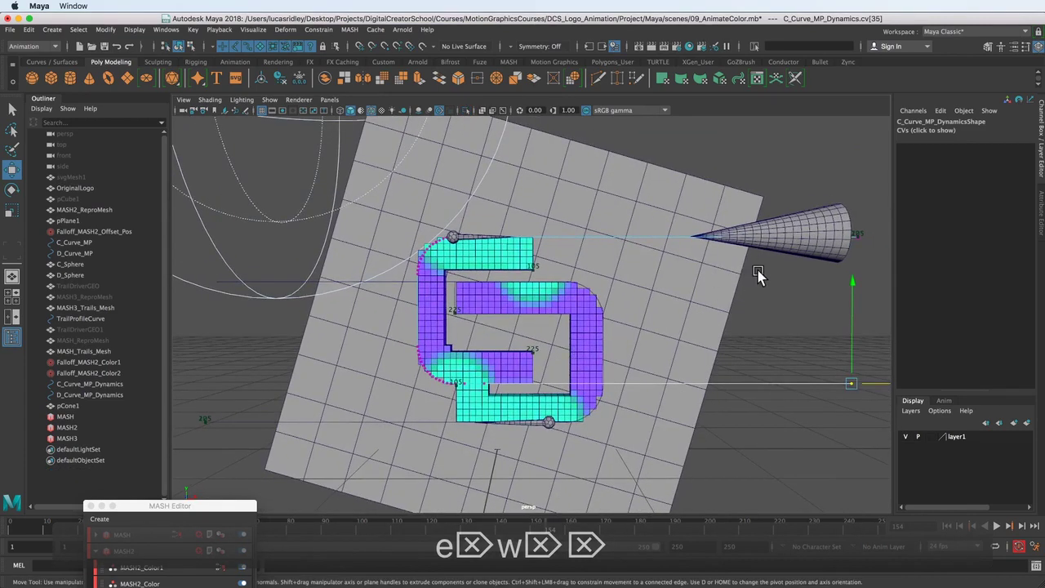
pyautogui.keyDown('alt'); pyautogui.moveTo(758, 275); pyautogui.dragTo(728, 253); pyautogui.keyUp('alt')
pyautogui.click(739, 257)
pyautogui.moveTo(652, 269); pyautogui.dragTo(390, 283)
pyautogui.keyDown('alt'); pyautogui.moveTo(390, 283); pyautogui.dragTo(623, 226, button='right'); pyautogui.keyUp('alt')
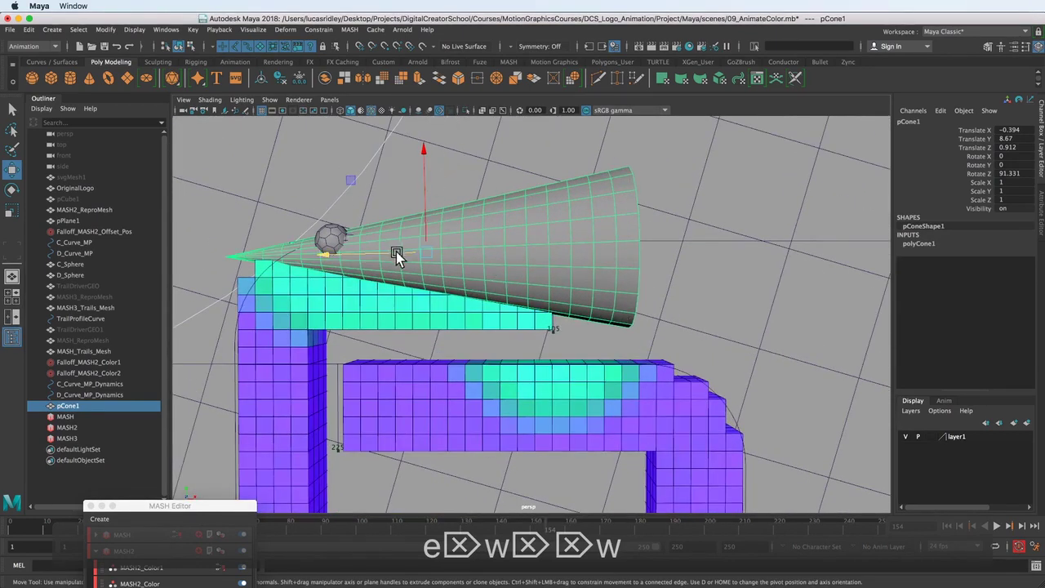
pyautogui.moveTo(396, 251); pyautogui.dragTo(549, 324)
pyautogui.keyDown('alt'); pyautogui.moveTo(290, 317); pyautogui.dragTo(440, 323); pyautogui.keyUp('alt')
pyautogui.keyDown('alt'); pyautogui.moveTo(577, 365); pyautogui.dragTo(406, 232); pyautogui.keyUp('alt')
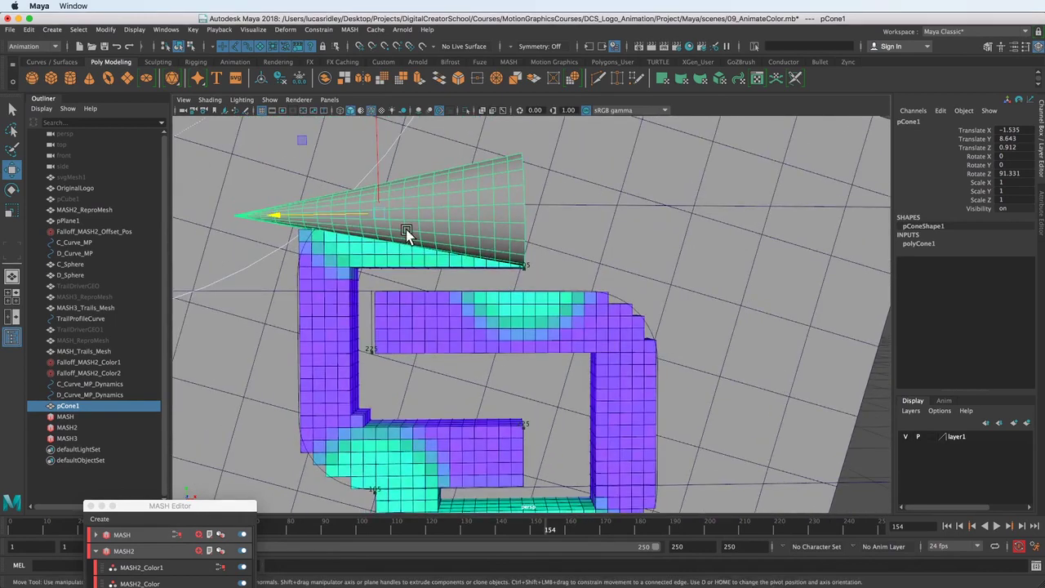
pyautogui.moveTo(482, 249)
pyautogui.keyDown('alt'); pyautogui.mouseDown()
pyautogui.moveTo(492, 210)
pyautogui.moveTo(511, 278)
pyautogui.moveTo(351, 282)
pyautogui.moveTo(495, 264)
pyautogui.moveTo(563, 286)
pyautogui.moveTo(474, 259)
pyautogui.mouseUp(); pyautogui.keyUp('alt')
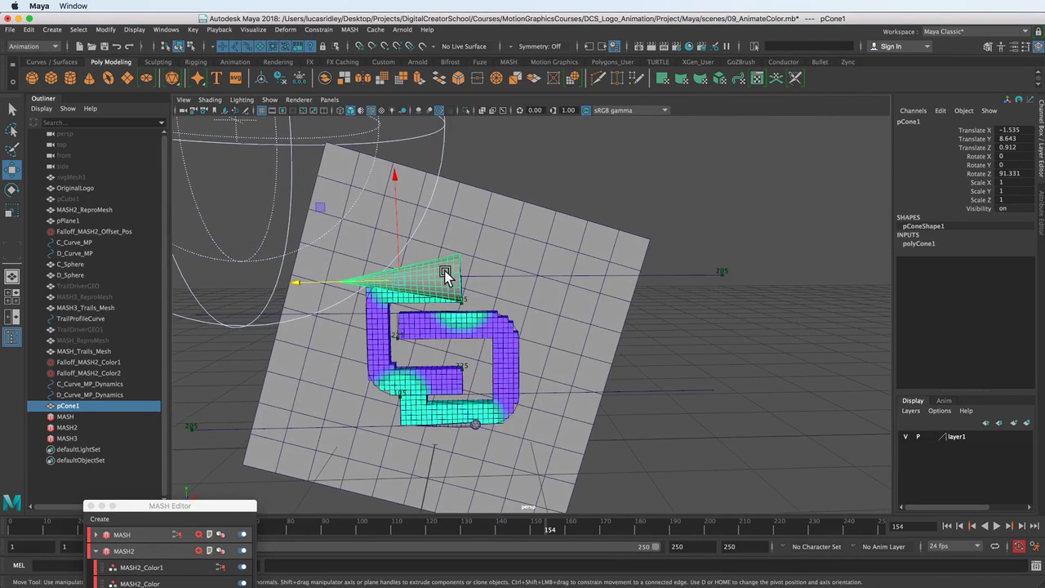
# Duplicate the cone and move the copy straight down onto the logo's lower arm
pyautogui.keyDown('shift'); pyautogui.click(690, 275); pyautogui.keyUp('shift')
pyautogui.click(416, 255)
pyautogui.press('super+d')
pyautogui.moveTo(399, 226); pyautogui.dragTo(411, 364)
# Select the original cone together with the C dynamics curve and attach the cone to it as a motion path
pyautogui.click(456, 270)
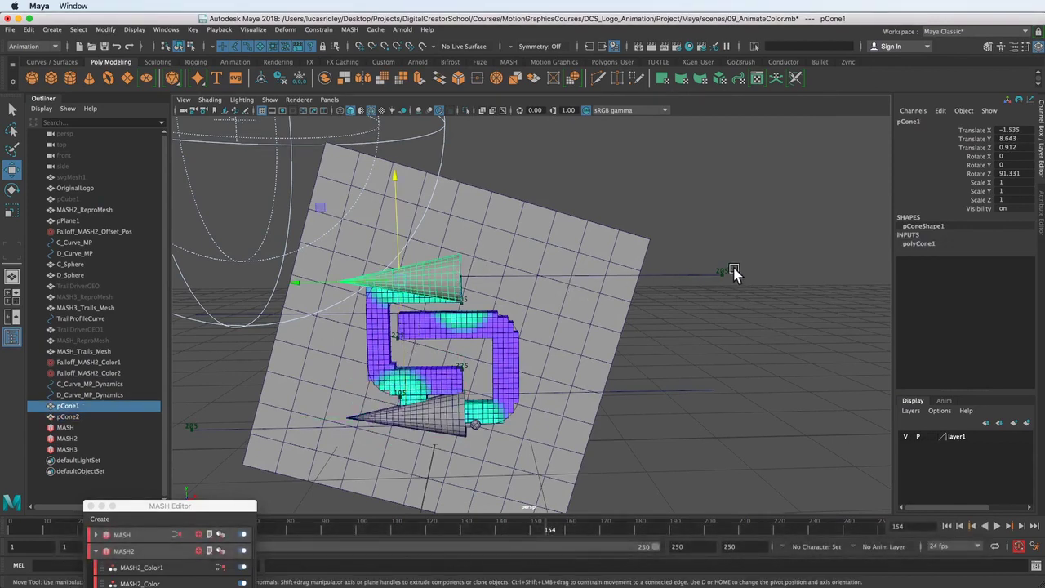
pyautogui.keyDown('shift'); pyautogui.moveTo(701, 225); pyautogui.dragTo(704, 303); pyautogui.keyUp('shift')
pyautogui.keyDown('alt'); pyautogui.moveTo(526, 261); pyautogui.dragTo(530, 292, button='middle'); pyautogui.keyUp('alt')
pyautogui.click(444, 308)
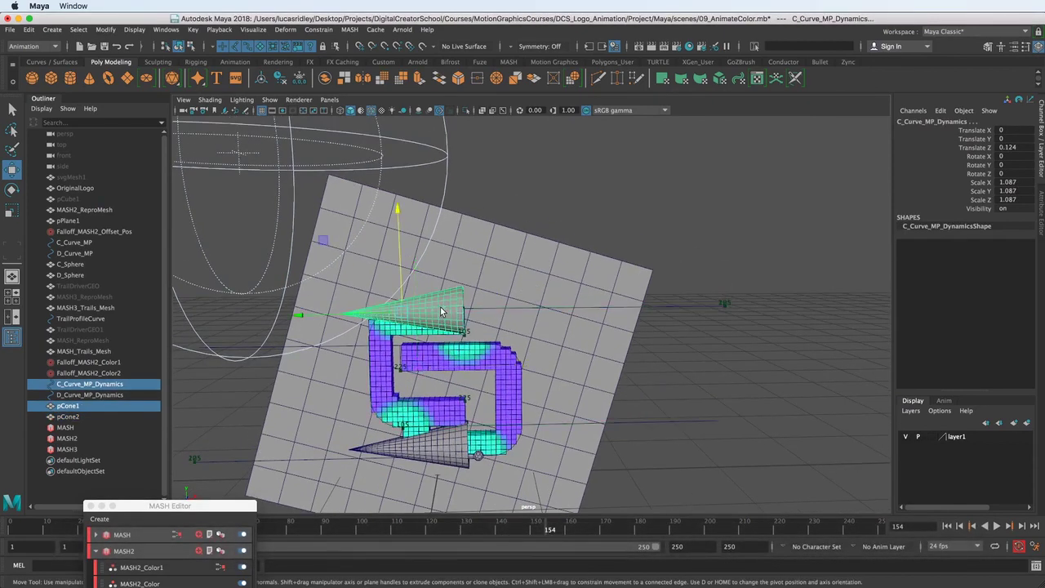
pyautogui.keyDown('shift'); pyautogui.click(709, 302); pyautogui.keyUp('shift')
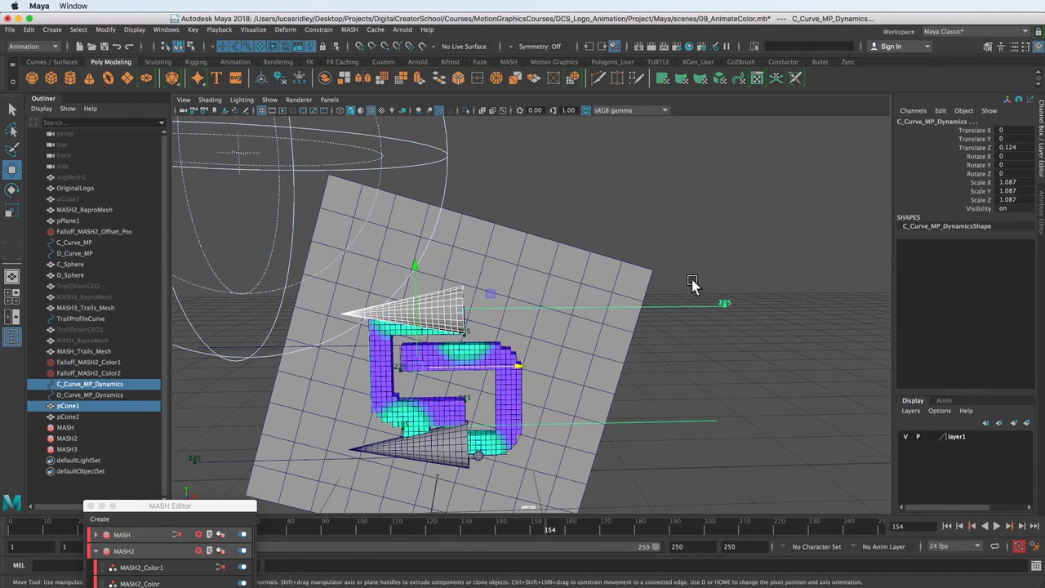
pyautogui.click(318, 30)
pyautogui.moveTo(403, 128)
pyautogui.click(504, 135)
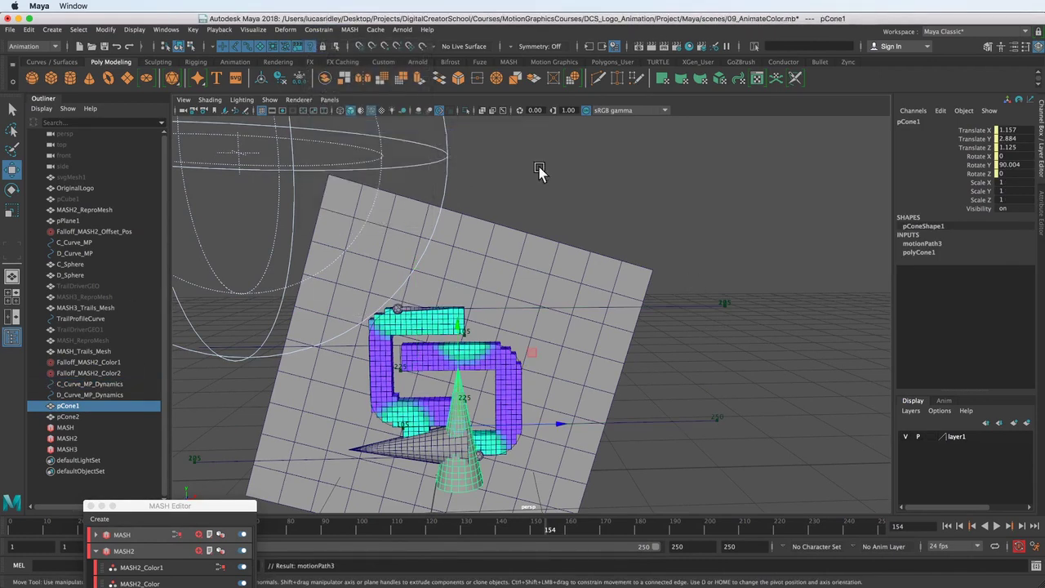
# Expand the cone's motionPath3 channels, open the Graph Editor on its U Value curve, and shrink the editor clear of the logo
pyautogui.keyDown('alt'); pyautogui.moveTo(543, 327); pyautogui.dragTo(573, 251, button='middle'); pyautogui.keyUp('alt')
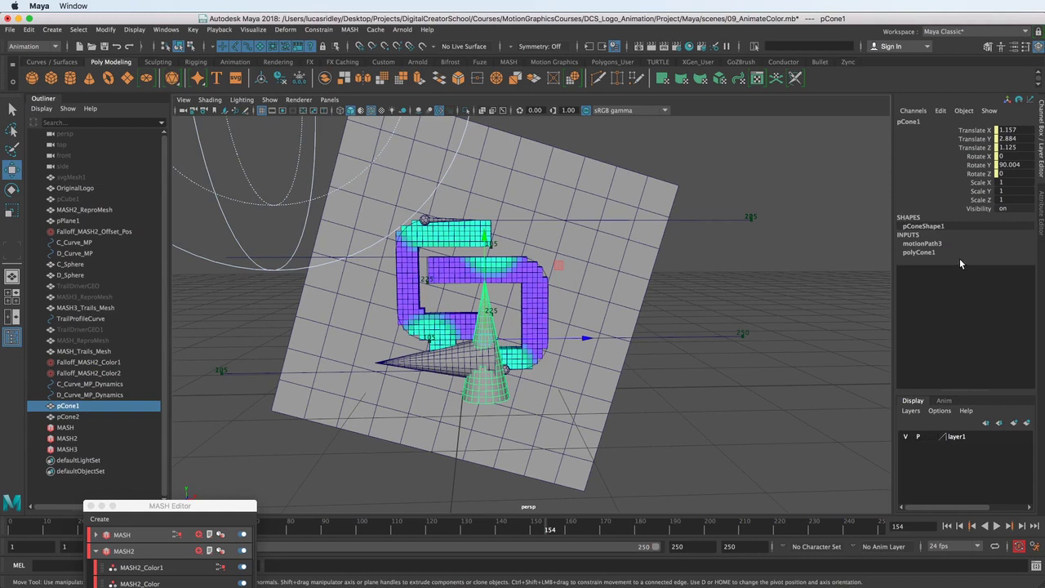
pyautogui.click(932, 244)
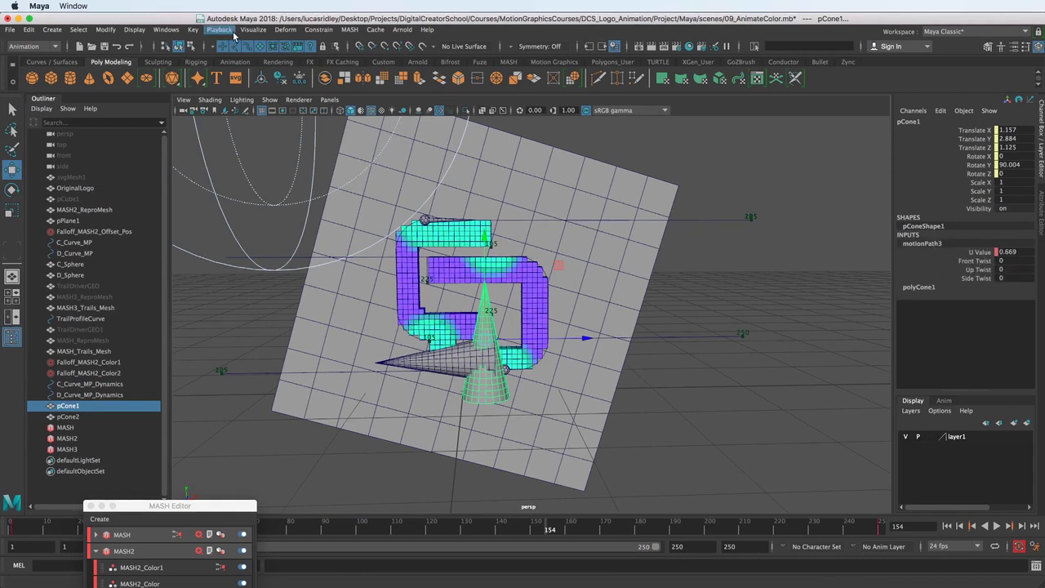
pyautogui.click(172, 32)
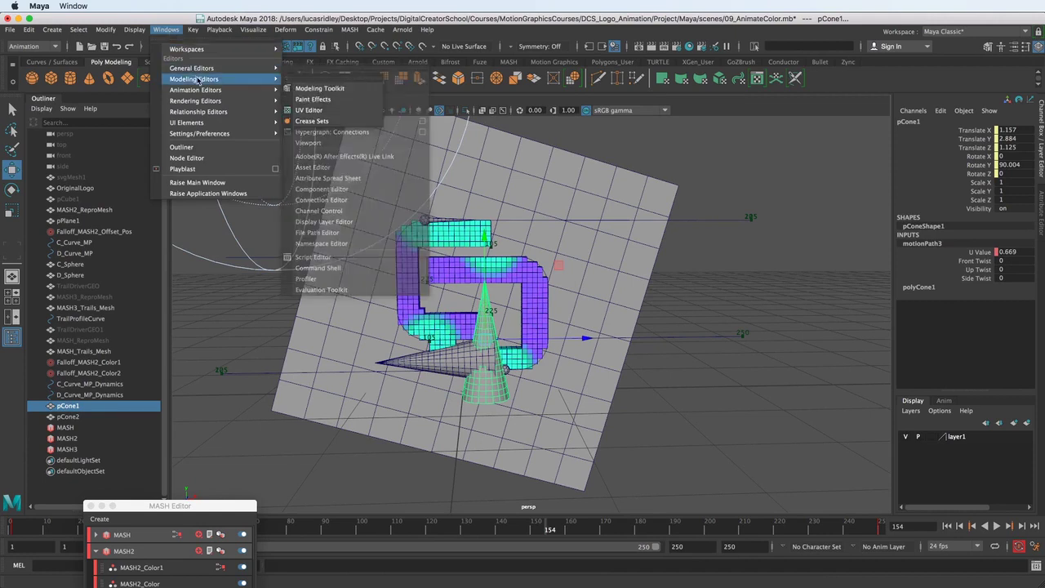
pyautogui.moveTo(220, 90)
pyautogui.click(302, 99)
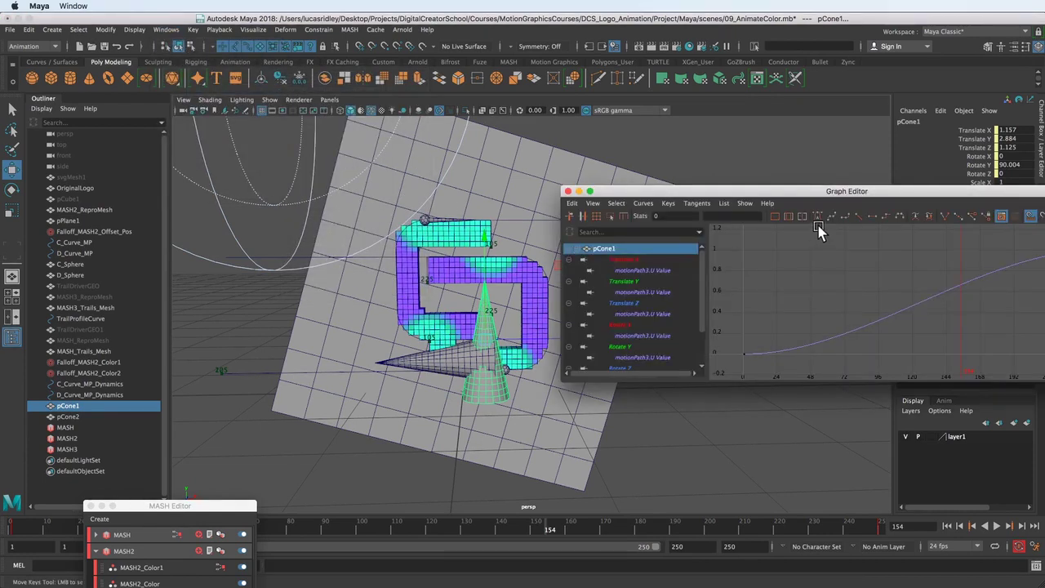
pyautogui.moveTo(840, 194); pyautogui.dragTo(568, 465)
pyautogui.keyDown('alt'); pyautogui.moveTo(612, 336); pyautogui.dragTo(590, 367); pyautogui.keyUp('alt')
pyautogui.moveTo(569, 465); pyautogui.dragTo(630, 365)
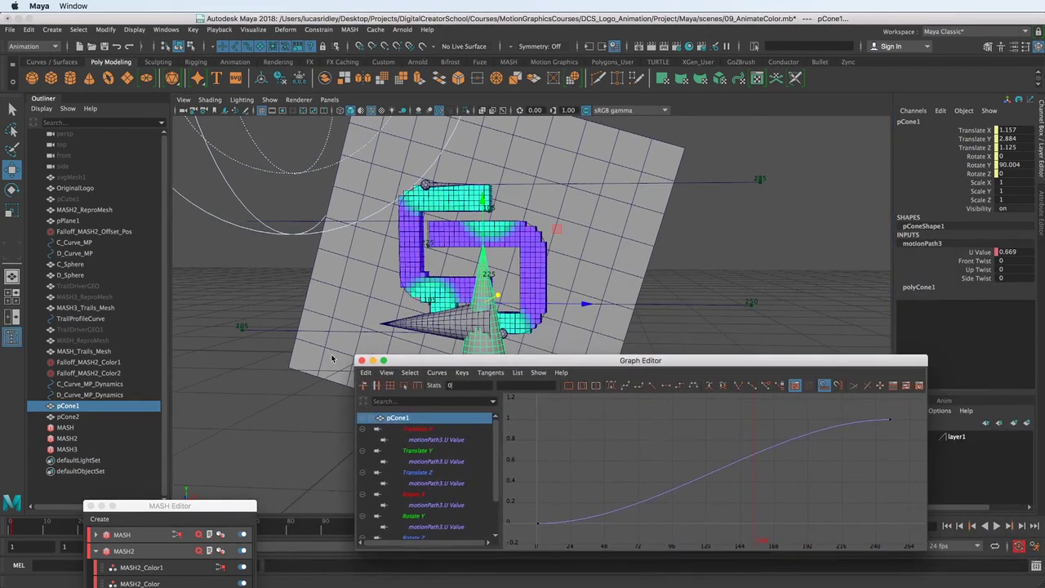
pyautogui.moveTo(354, 356); pyautogui.dragTo(597, 351)
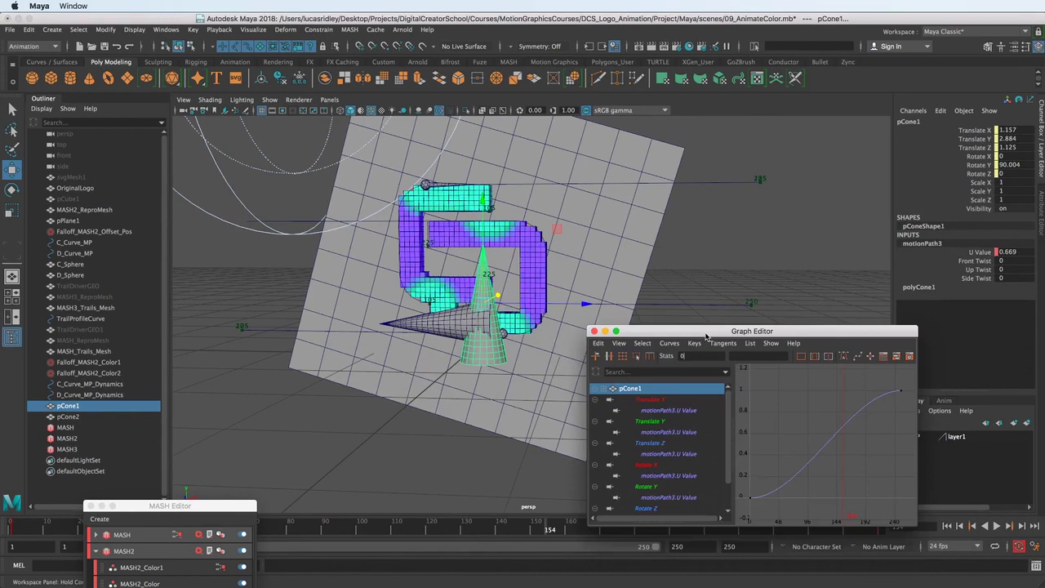
pyautogui.moveTo(705, 333); pyautogui.dragTo(695, 316)
# Select the start key of the cone's U Value curve and scrub the animation back to frame 74
pyautogui.moveTo(456, 529); pyautogui.dragTo(260, 525)
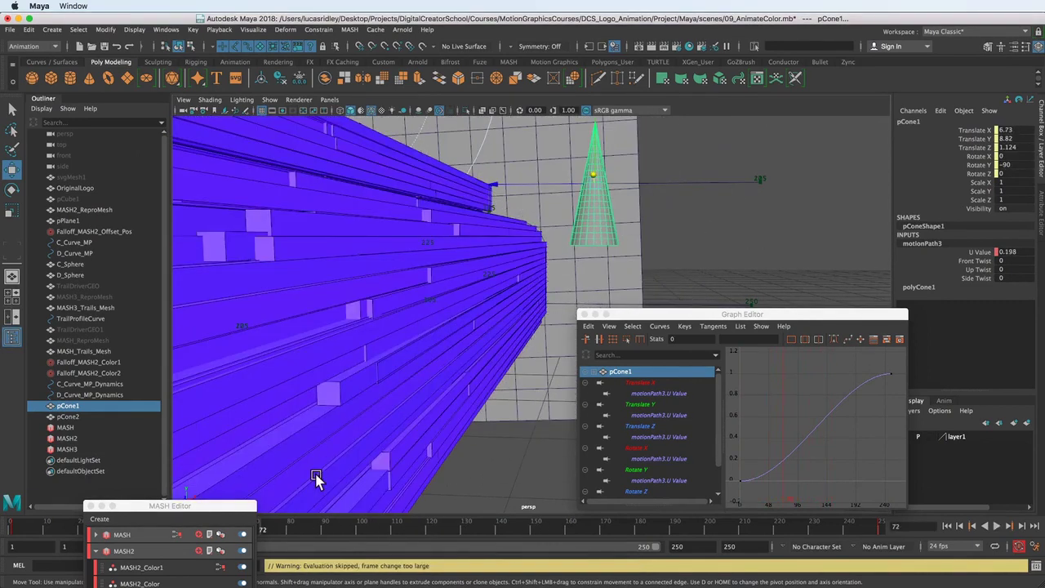
pyautogui.moveTo(809, 453); pyautogui.dragTo(717, 498)
pyautogui.moveTo(455, 528); pyautogui.dragTo(270, 499)
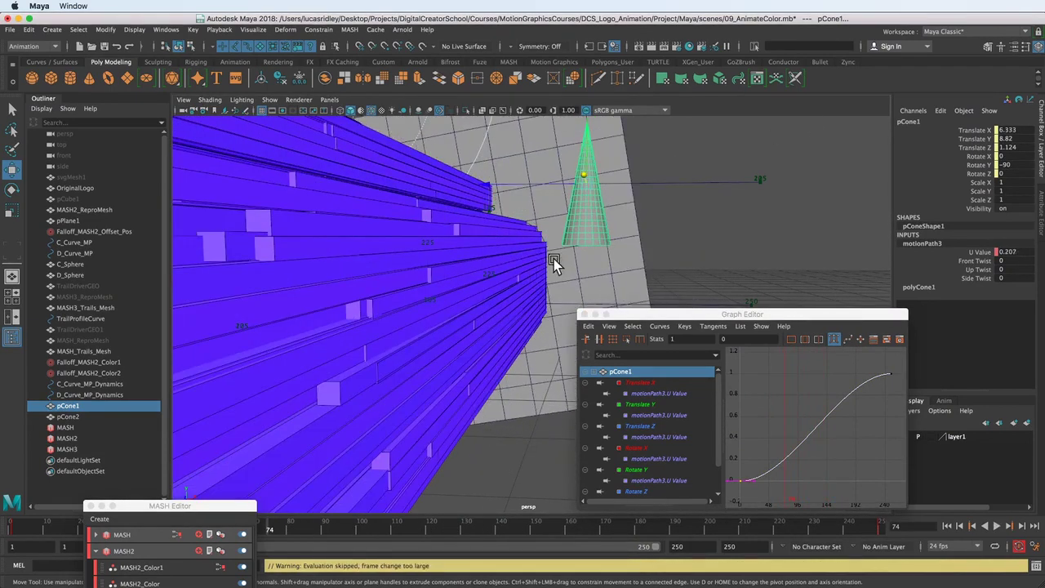
# In the cone's motionPath3 attributes, set the front axis to Y and the up axis to Z
pyautogui.hotkey('ctrl', 'a')
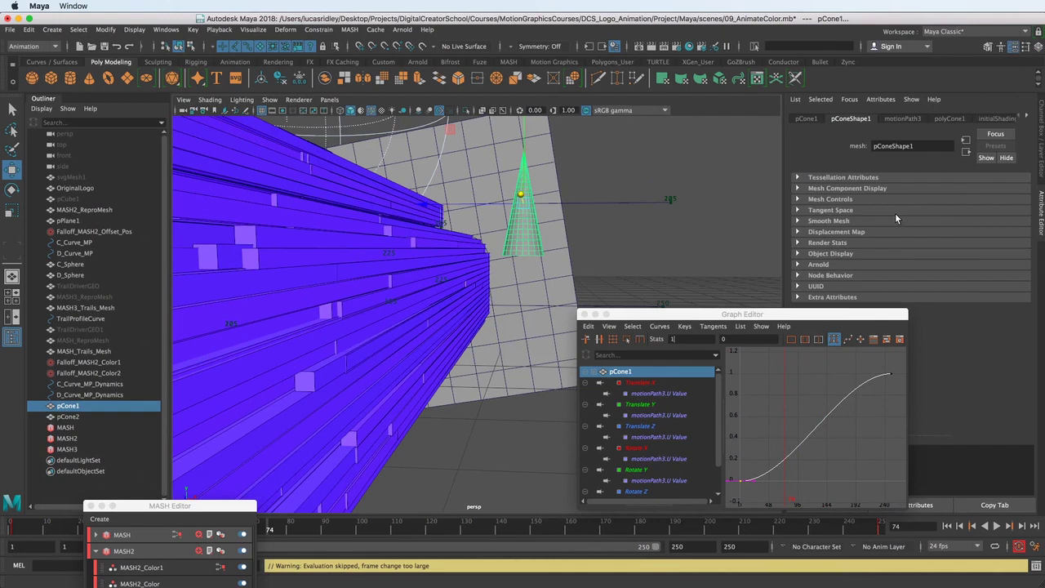
pyautogui.click(902, 120)
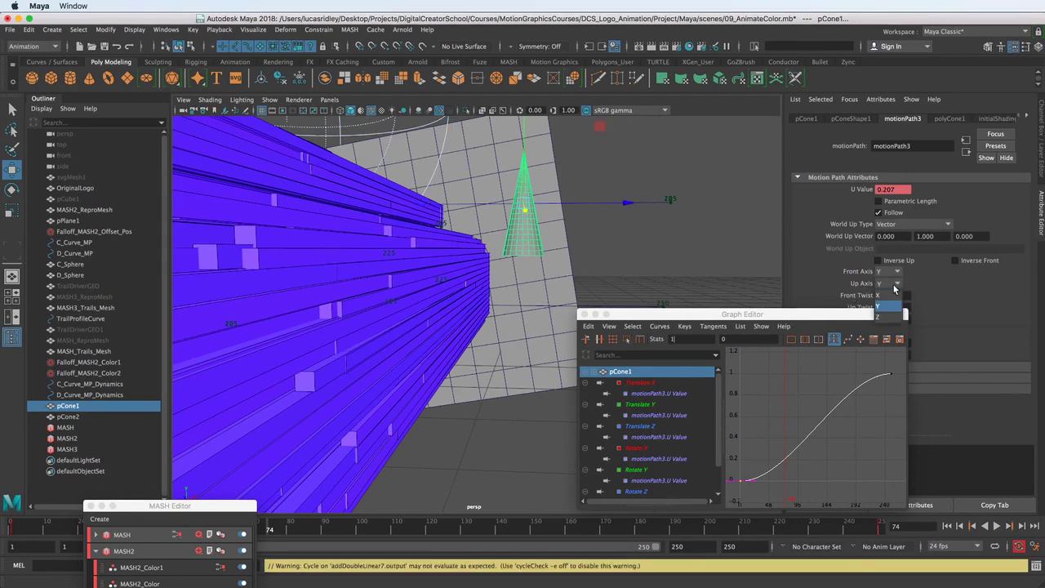
pyautogui.click(892, 315)
pyautogui.keyDown('alt'); pyautogui.moveTo(587, 253); pyautogui.dragTo(571, 277); pyautogui.keyUp('alt')
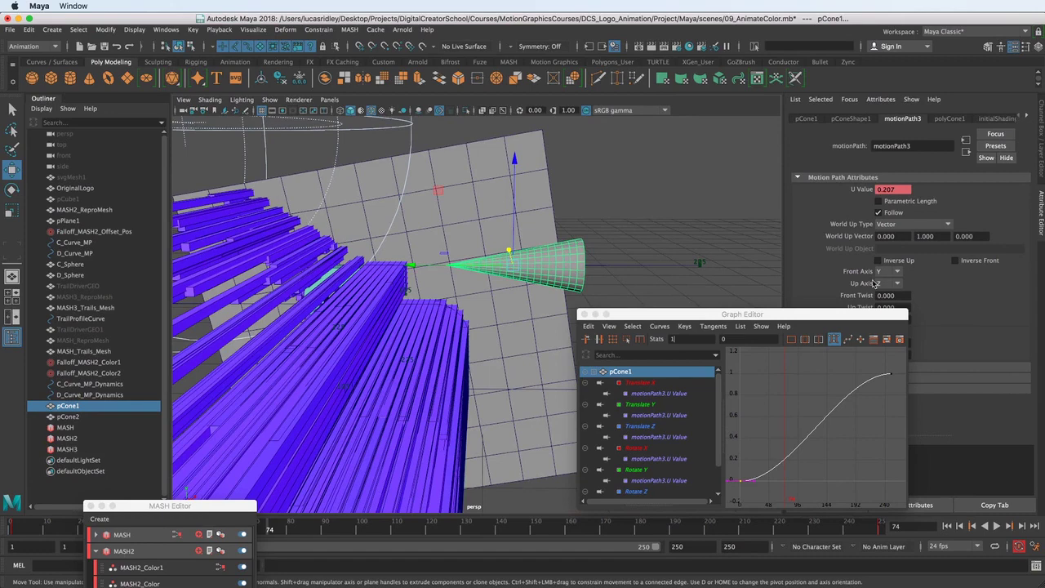
pyautogui.keyDown('alt'); pyautogui.moveTo(539, 310); pyautogui.dragTo(474, 290); pyautogui.keyUp('alt')
# Play through to frame 150 and shift the start key of the cone's U Value curve to about frame 101
pyautogui.hotkey('alt', 'v')
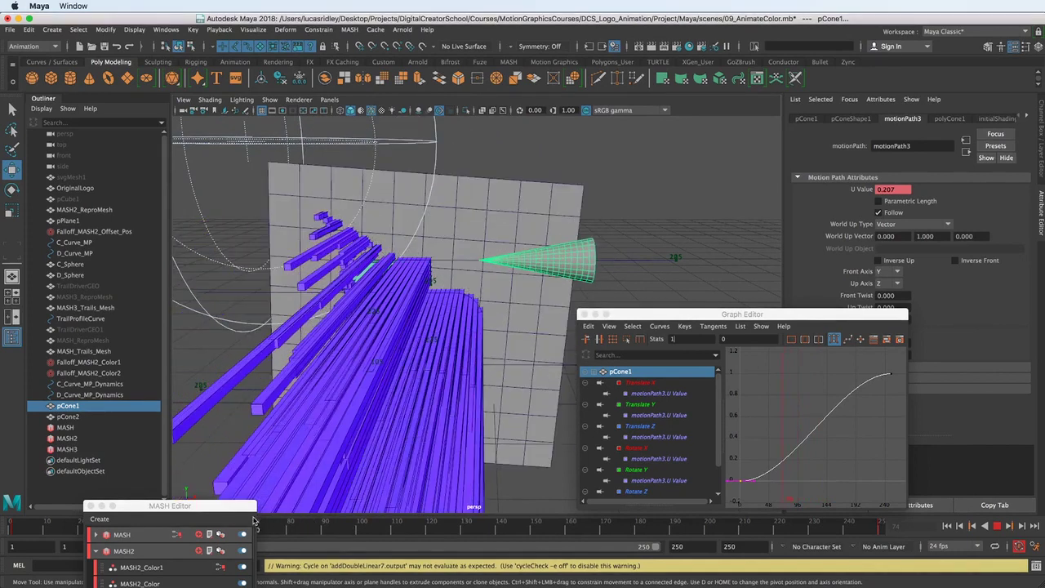
pyautogui.hotkey('alt', 'v')
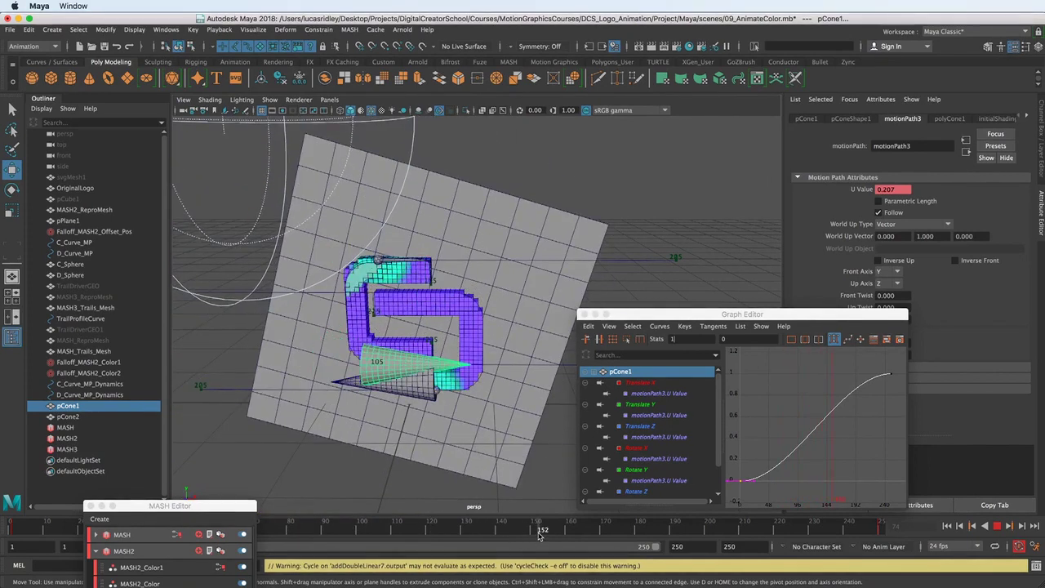
pyautogui.keyDown('alt'); pyautogui.moveTo(774, 458); pyautogui.dragTo(776, 444, button='middle'); pyautogui.keyUp('alt')
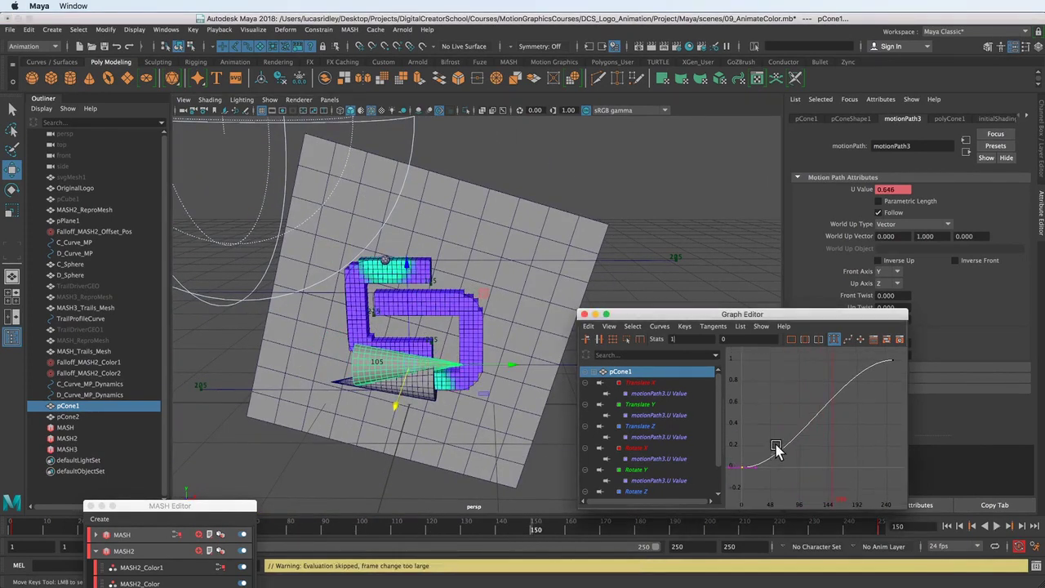
pyautogui.press('w')
pyautogui.moveTo(782, 490); pyautogui.dragTo(760, 441, button='middle')
pyautogui.keyDown('alt'); pyautogui.moveTo(392, 368); pyautogui.dragTo(383, 357); pyautogui.keyUp('alt')
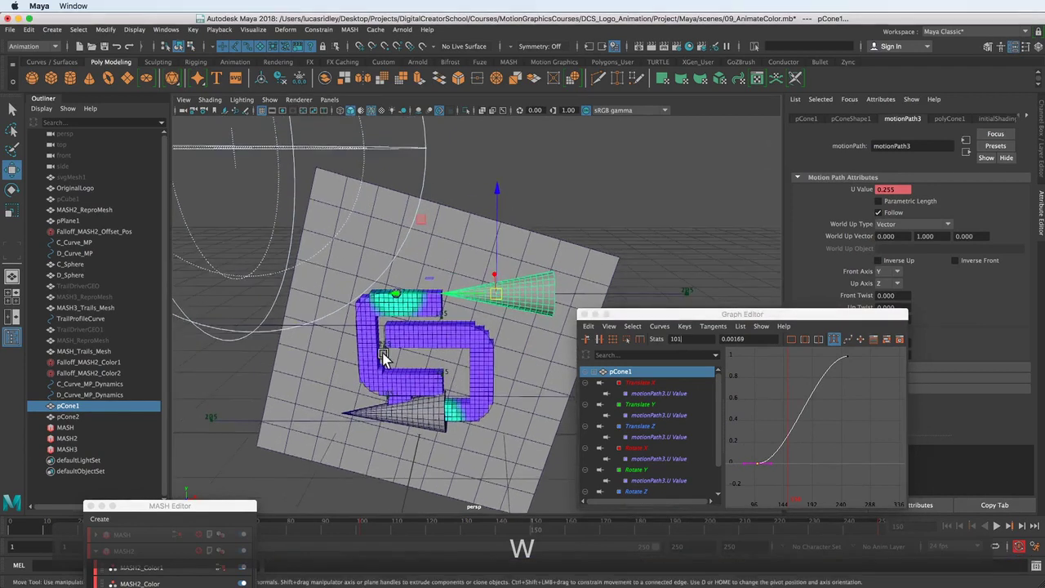
pyautogui.keyDown('alt'); pyautogui.moveTo(384, 357); pyautogui.dragTo(428, 406, button='right'); pyautogui.keyUp('alt')
pyautogui.keyDown('alt'); pyautogui.moveTo(405, 378); pyautogui.dragTo(418, 392, button='middle'); pyautogui.keyUp('alt')
pyautogui.scroll(3, 426, 386)
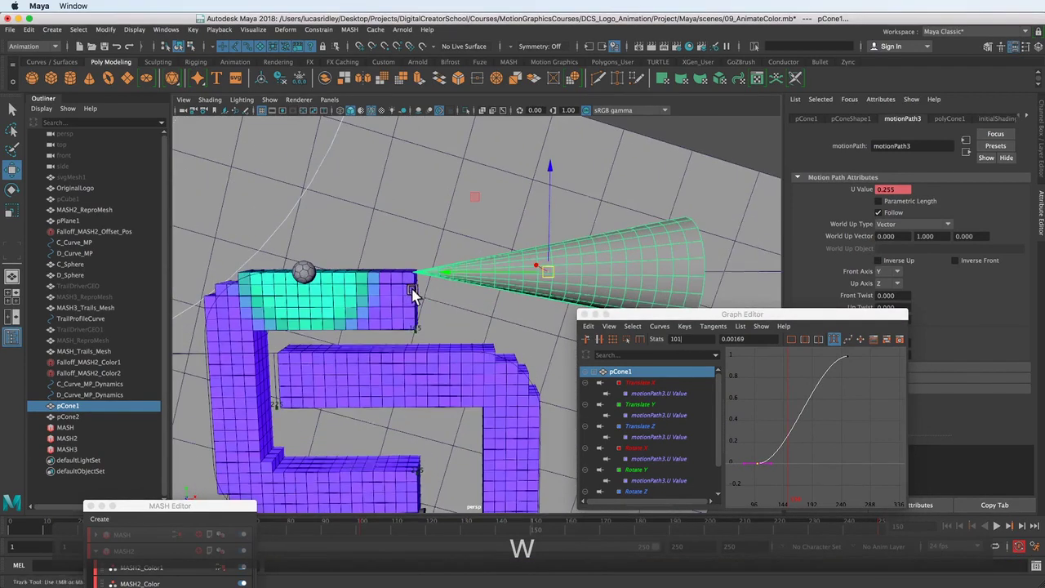
# At frame 150, shift the start key of the cone's U Value curve to about frame 103 and scrub on to check it
pyautogui.scroll(3, 441, 322)
pyautogui.hotkey('alt', 'v')
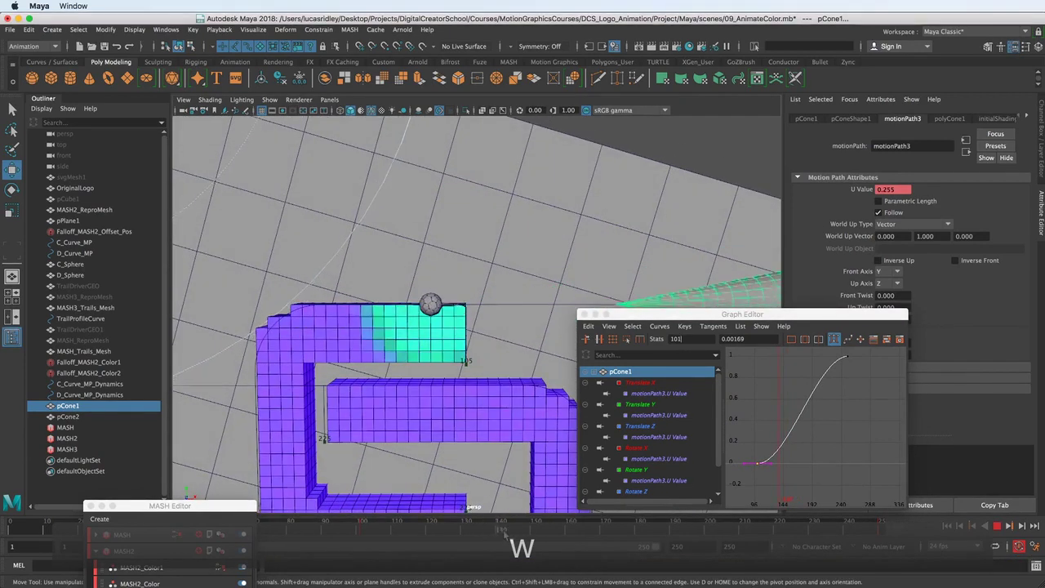
pyautogui.moveTo(533, 533); pyautogui.dragTo(536, 531)
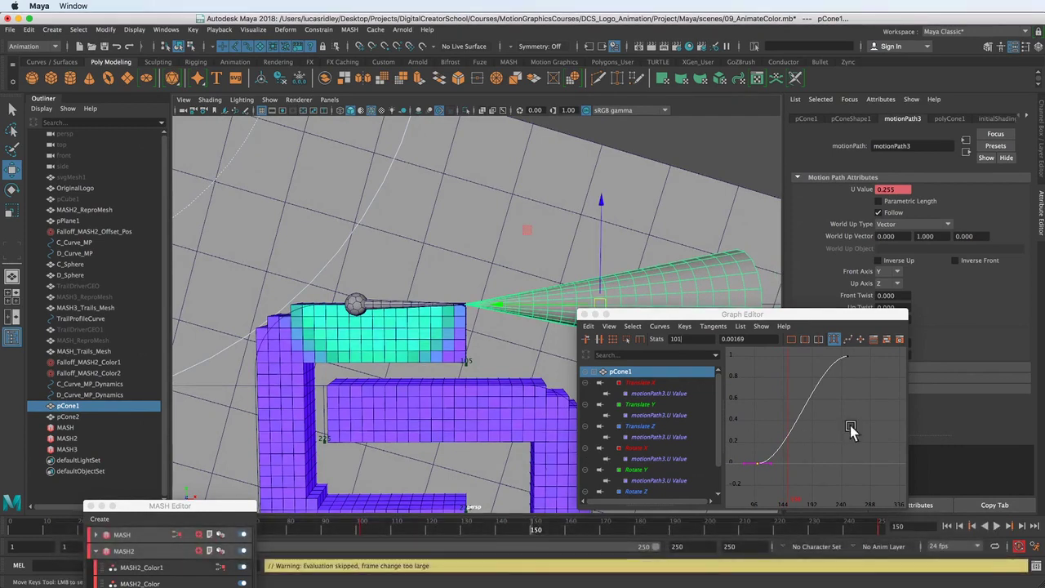
pyautogui.click(745, 489)
pyautogui.keyDown('alt'); pyautogui.moveTo(786, 453); pyautogui.dragTo(802, 447, button='middle'); pyautogui.keyUp('alt')
pyautogui.keyDown('alt'); pyautogui.keyDown('shift'); pyautogui.moveTo(800, 457); pyautogui.dragTo(810, 459, button='right'); pyautogui.keyUp('shift'); pyautogui.keyUp('alt')
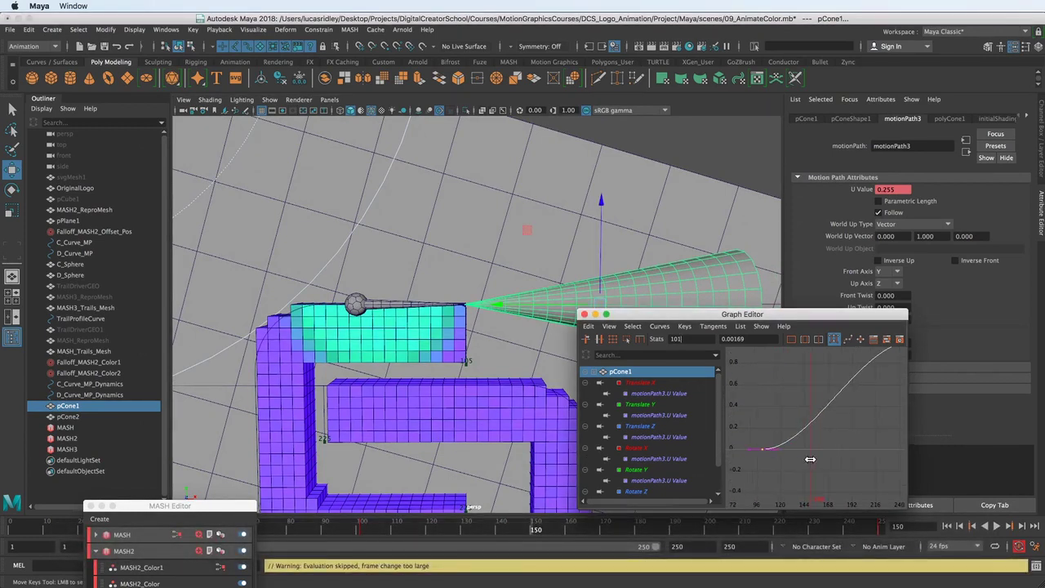
pyautogui.keyDown('alt'); pyautogui.moveTo(815, 456); pyautogui.dragTo(809, 428, button='middle'); pyautogui.keyUp('alt')
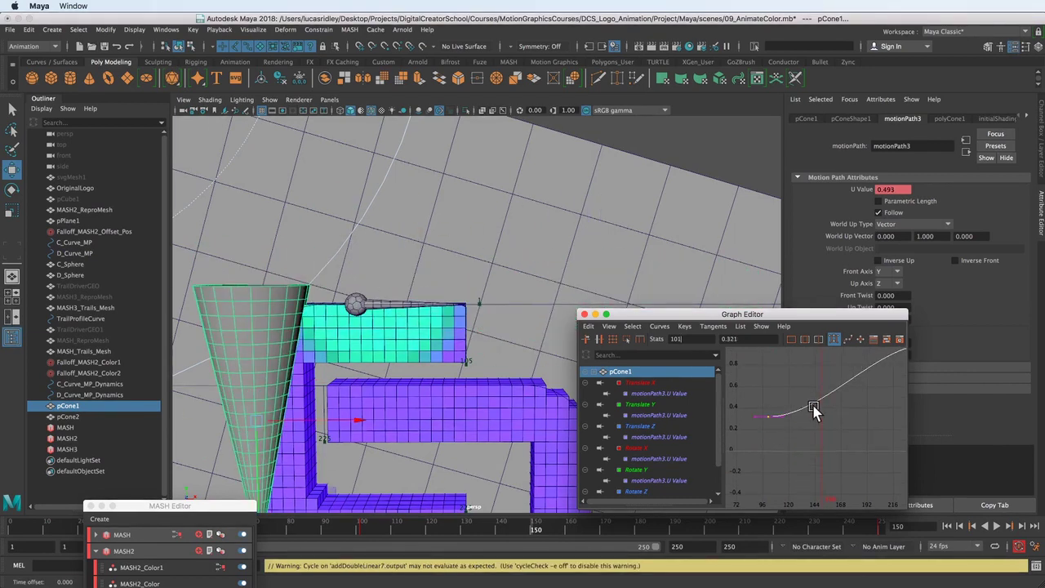
pyautogui.keyDown('shift'); pyautogui.moveTo(804, 391); pyautogui.dragTo(761, 421, button='middle'); pyautogui.keyUp('shift')
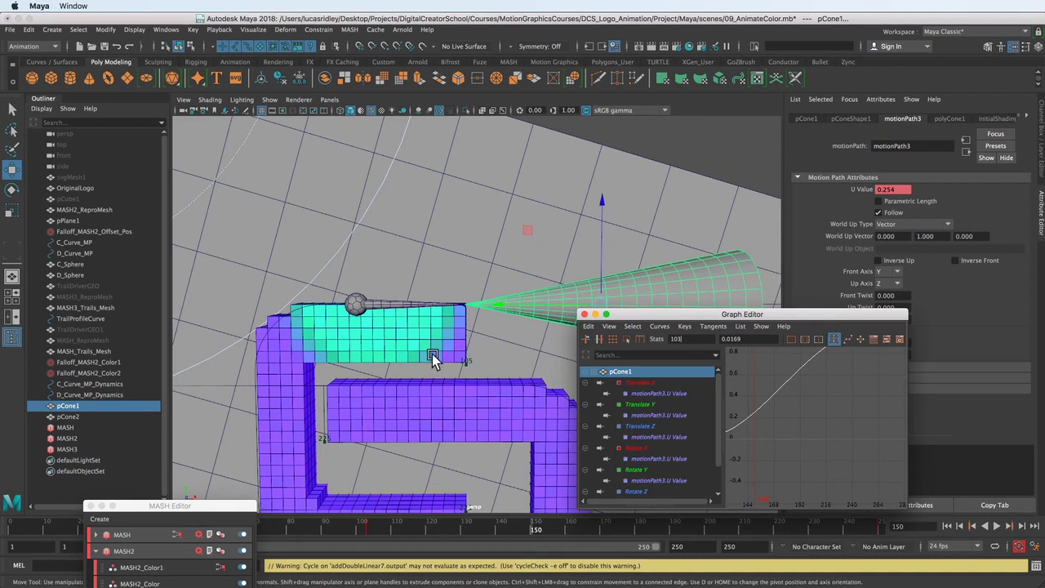
pyautogui.keyDown('alt'); pyautogui.moveTo(451, 383); pyautogui.dragTo(432, 324); pyautogui.keyUp('alt')
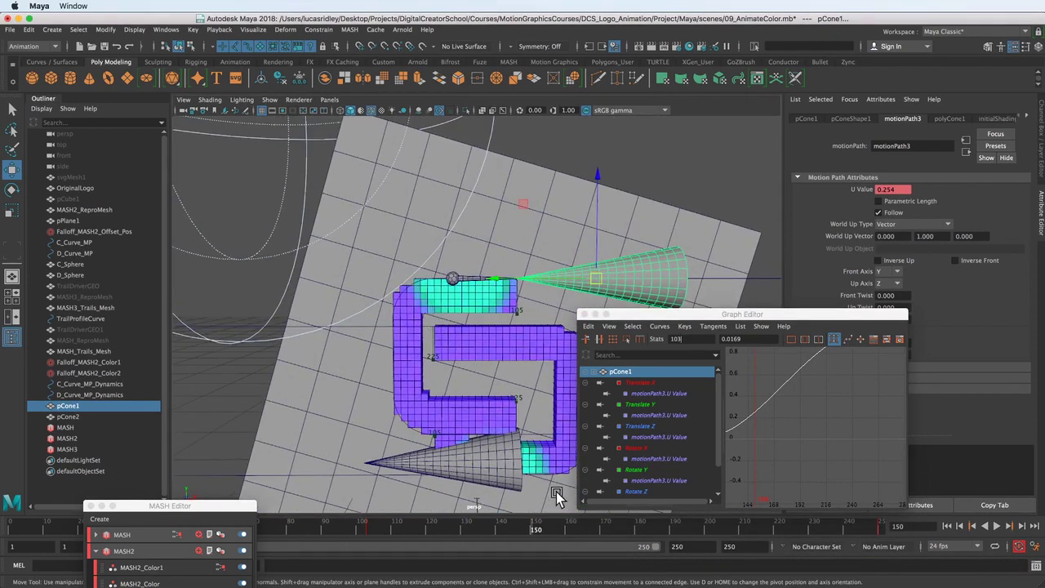
pyautogui.moveTo(543, 533); pyautogui.dragTo(598, 505)
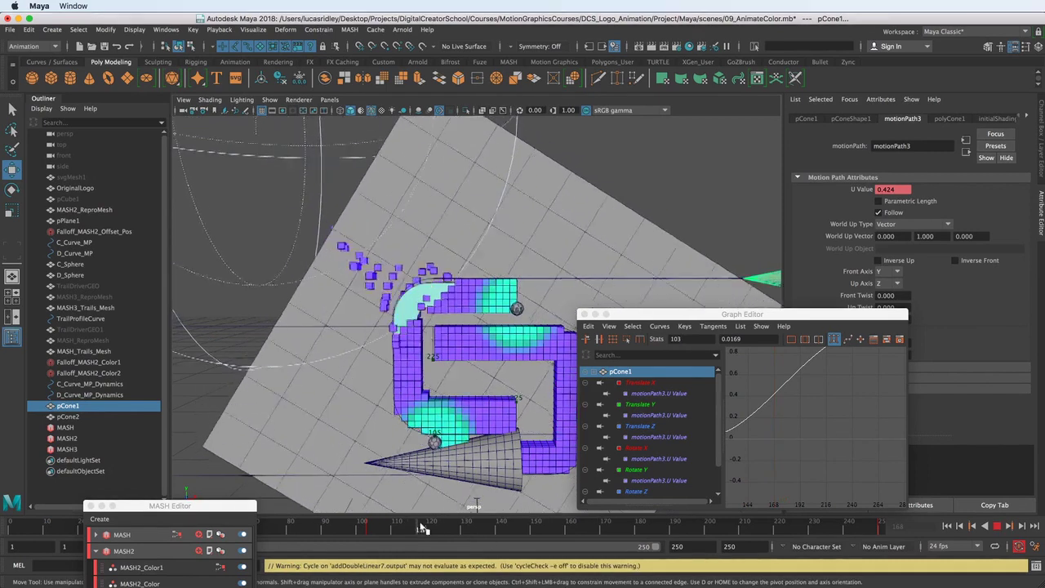
# Undo the last two edits and apply Flow Path Object to the cone with divisions 5, 2 and 2 and the lattice around the object
pyautogui.click(308, 31)
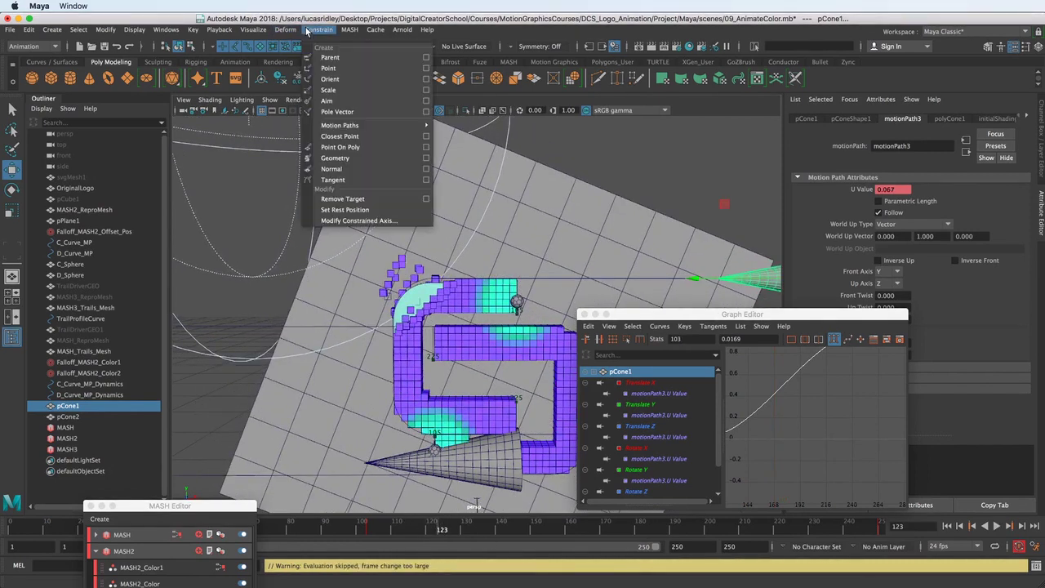
pyautogui.moveTo(353, 127)
pyautogui.press('super+z')
pyautogui.press('super+z')
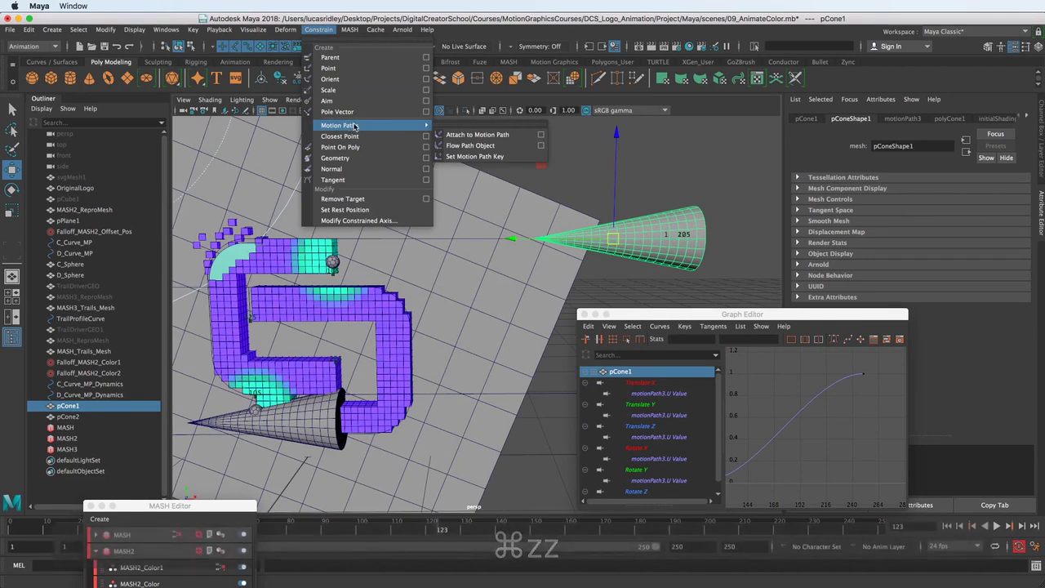
pyautogui.click(542, 146)
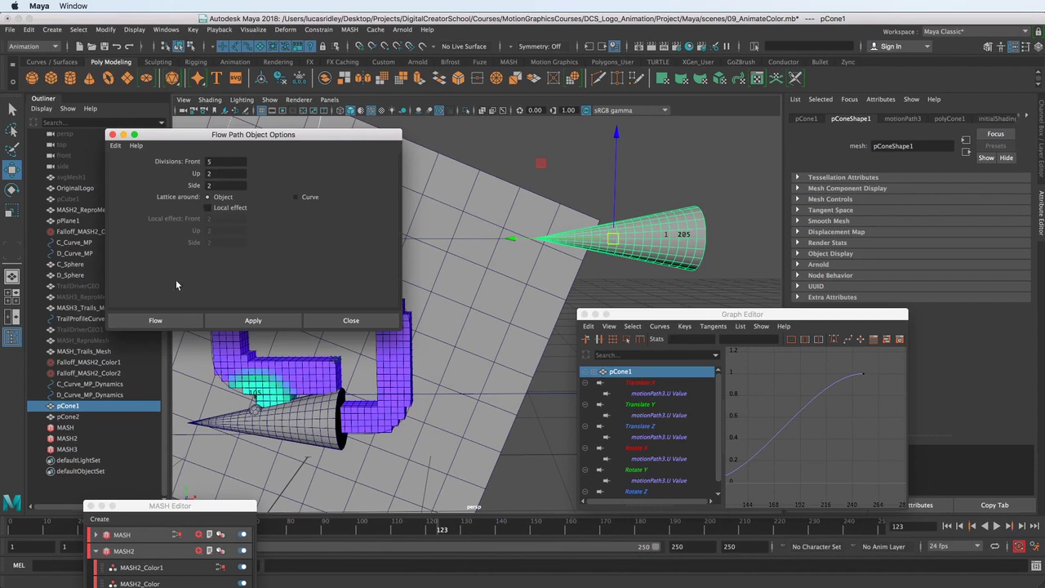
pyautogui.click(152, 320)
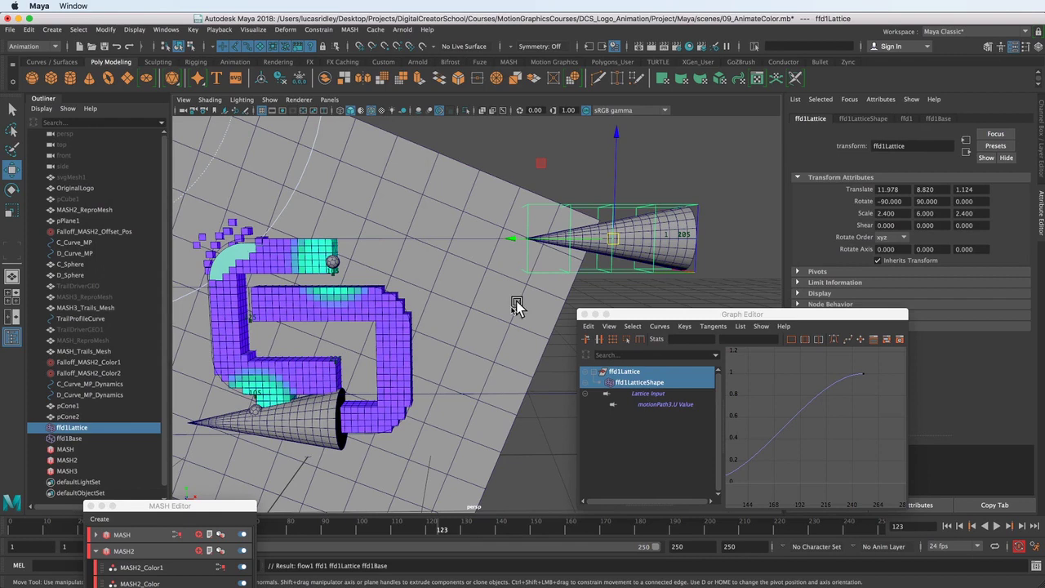
# Move the Graph Editor clear of the logo and scrub to frame 170 to examine how the lattice bends the cone around the corner
pyautogui.keyDown('alt'); pyautogui.moveTo(485, 438); pyautogui.dragTo(475, 301); pyautogui.keyUp('alt')
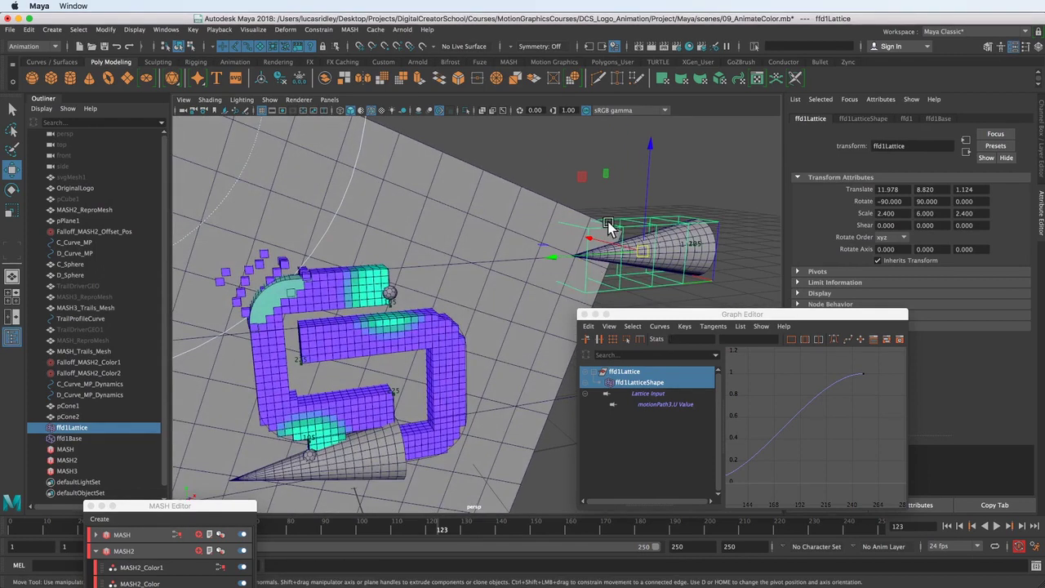
pyautogui.moveTo(688, 316); pyautogui.dragTo(844, 354)
pyautogui.keyDown('alt'); pyautogui.moveTo(457, 315); pyautogui.dragTo(441, 346); pyautogui.keyUp('alt')
pyautogui.moveTo(448, 535); pyautogui.dragTo(605, 531)
pyautogui.keyDown('alt'); pyautogui.moveTo(417, 430); pyautogui.dragTo(466, 413); pyautogui.keyUp('alt')
pyautogui.keyDown('alt'); pyautogui.moveTo(330, 420); pyautogui.dragTo(379, 417, button='right'); pyautogui.keyUp('alt')
pyautogui.keyDown('alt'); pyautogui.moveTo(378, 416); pyautogui.dragTo(414, 410); pyautogui.keyUp('alt')
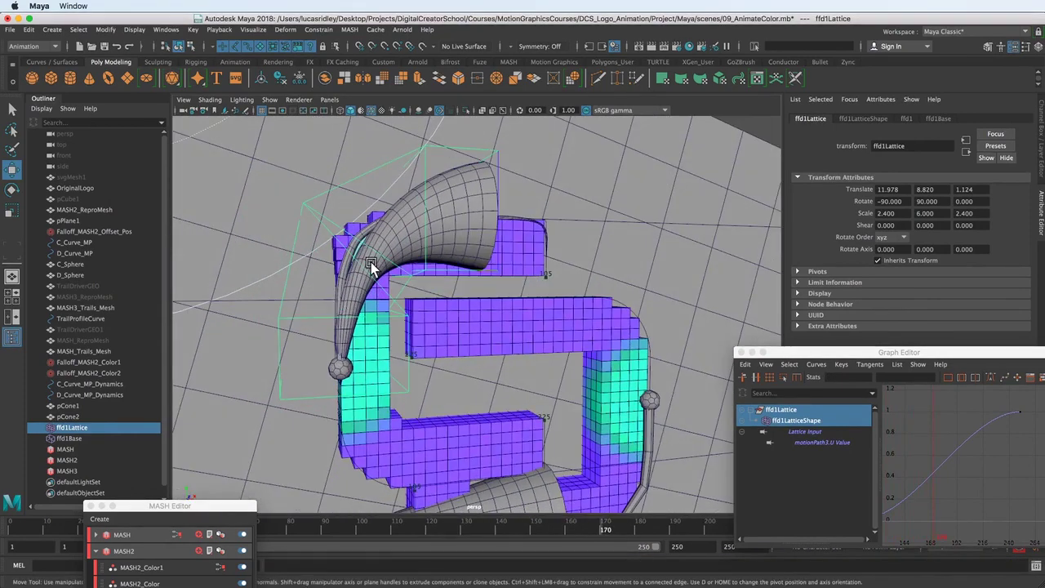
pyautogui.keyDown('alt'); pyautogui.moveTo(375, 377); pyautogui.dragTo(391, 419); pyautogui.keyUp('alt')
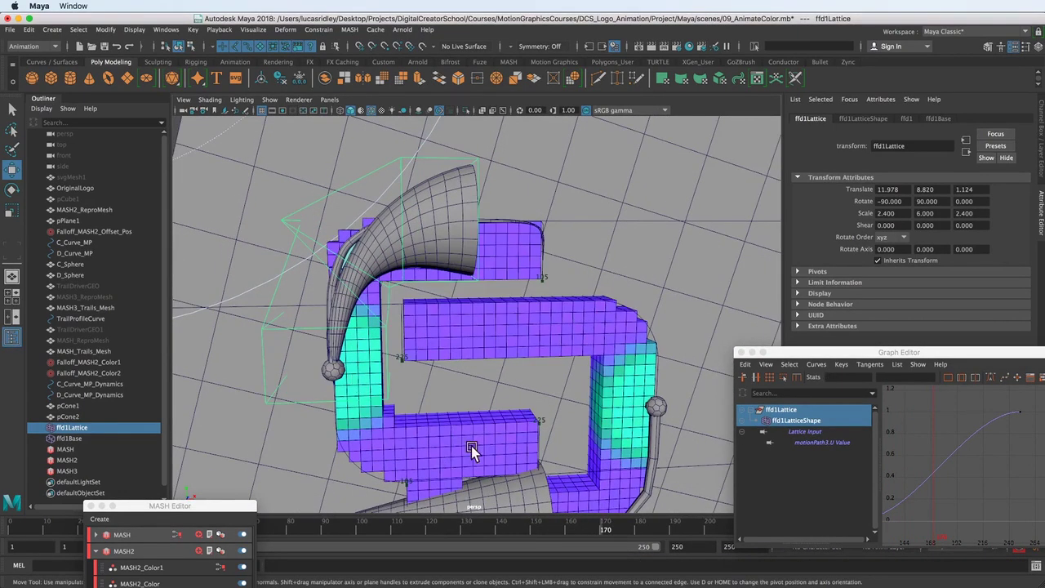
# Select the lattice-deformed cone, set its motionPath3 World Up Type to Normal, and scrub to frame 178 to check its orientation
pyautogui.moveTo(579, 530); pyautogui.dragTo(417, 533)
pyautogui.click(355, 287)
pyautogui.click(560, 525)
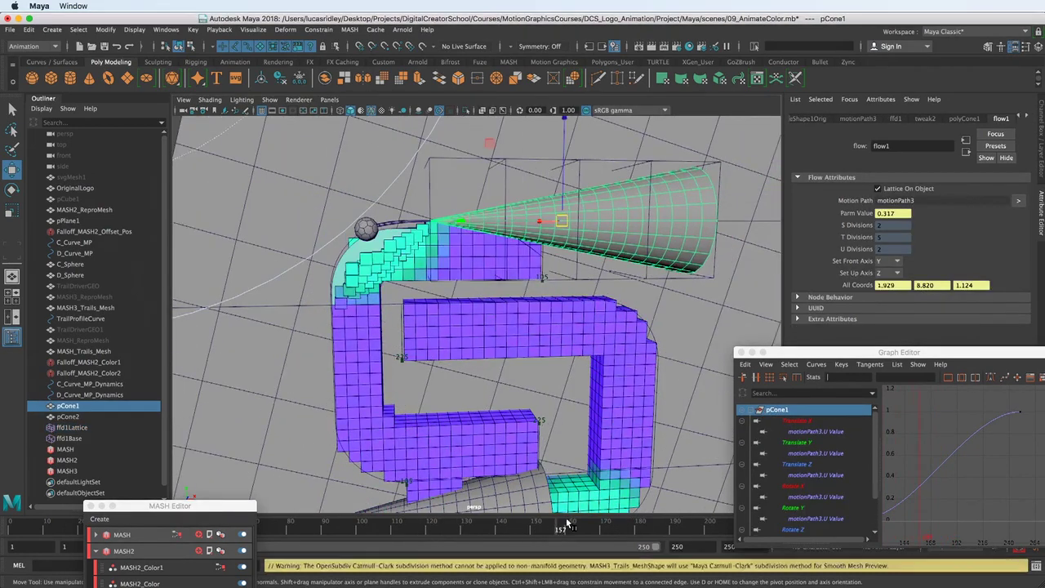
pyautogui.click(857, 119)
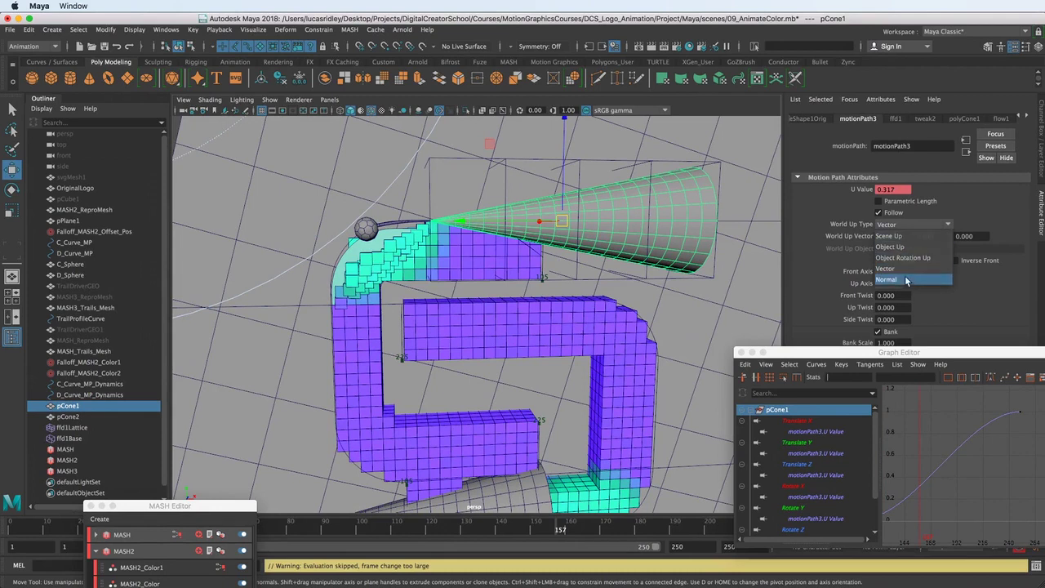
pyautogui.click(908, 279)
pyautogui.moveTo(555, 528); pyautogui.dragTo(633, 528)
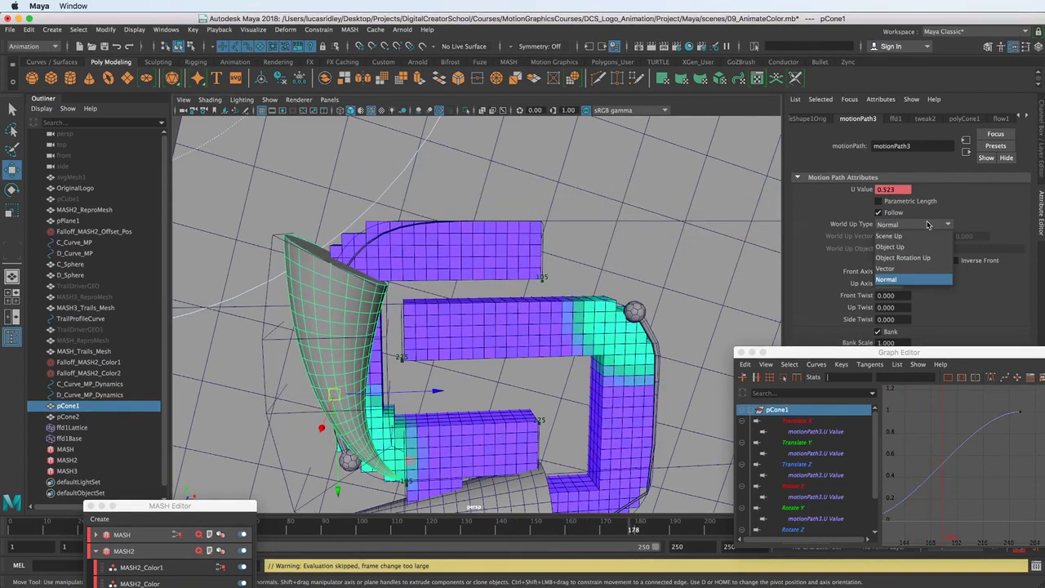
# Switch the motionPath3 World Up Type to Vector to compare the cone's deformation, and set it back to Normal
pyautogui.click(926, 267)
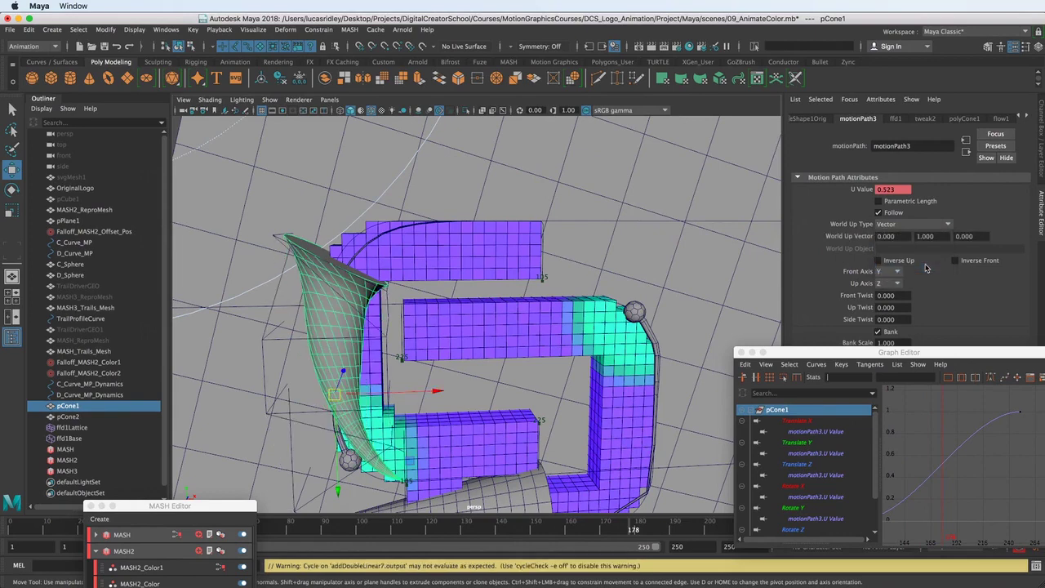
pyautogui.keyDown('alt'); pyautogui.moveTo(334, 325); pyautogui.dragTo(437, 289, button='middle'); pyautogui.keyUp('alt')
pyautogui.keyDown('alt'); pyautogui.moveTo(437, 289); pyautogui.dragTo(440, 319, button='right'); pyautogui.keyUp('alt')
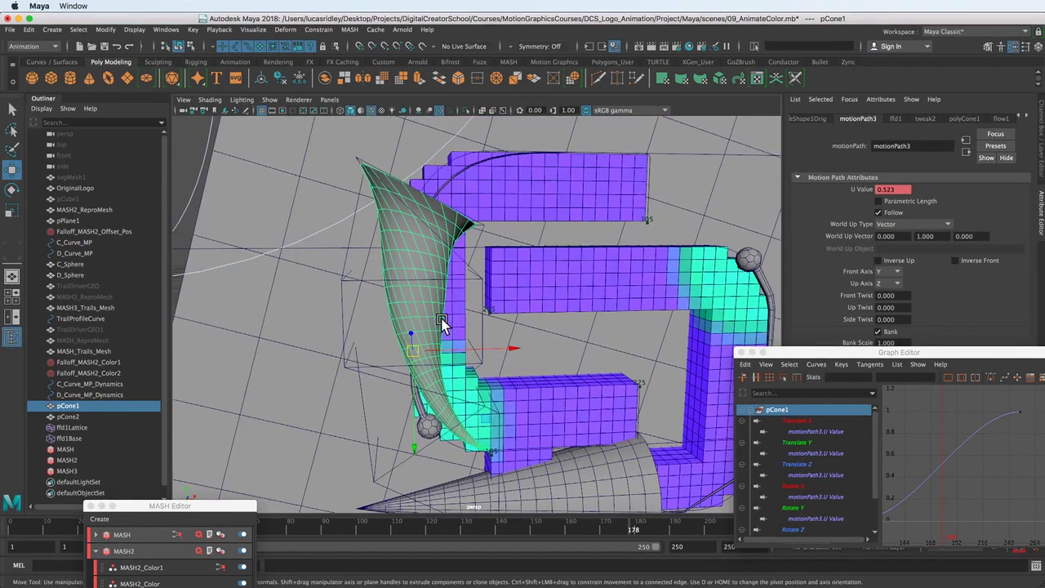
pyautogui.click(945, 225)
pyautogui.click(928, 279)
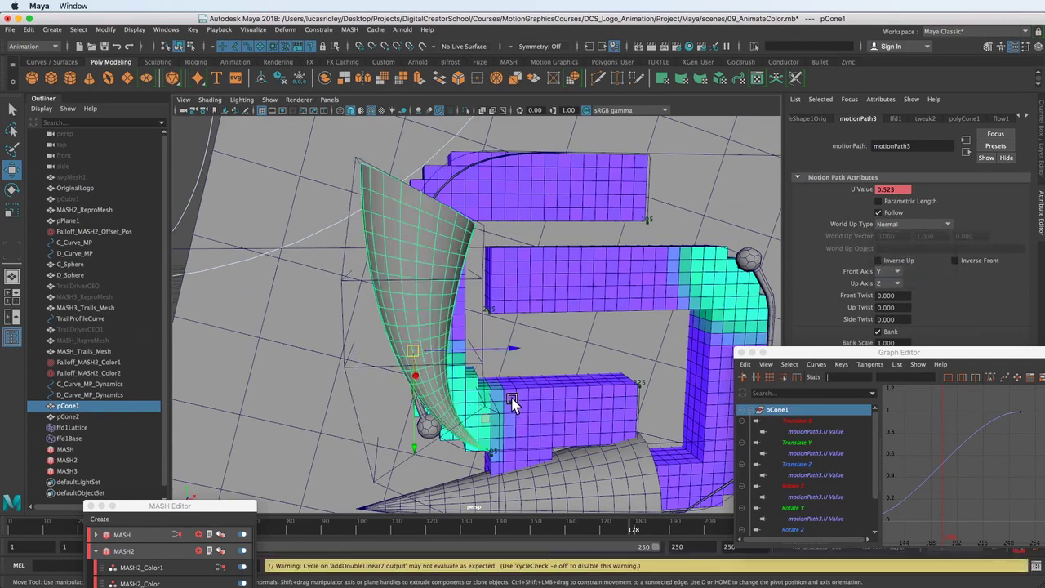
# Scrub from frame 133 to frame 196 to examine the first cone's travel along the whole logo path
pyautogui.keyDown('alt'); pyautogui.moveTo(512, 402); pyautogui.dragTo(534, 366); pyautogui.keyUp('alt')
pyautogui.click(512, 532)
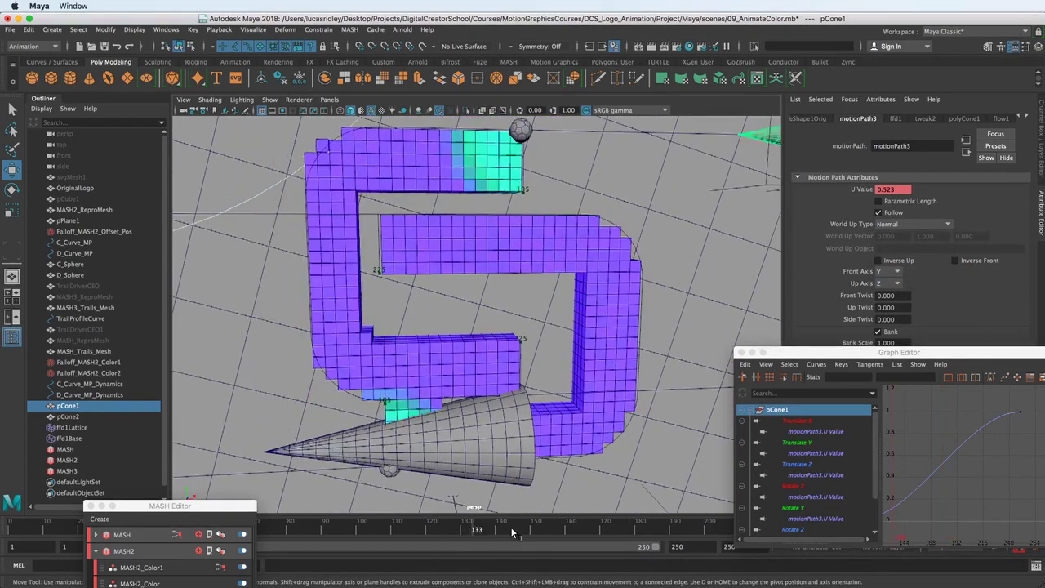
pyautogui.moveTo(512, 532); pyautogui.dragTo(695, 496)
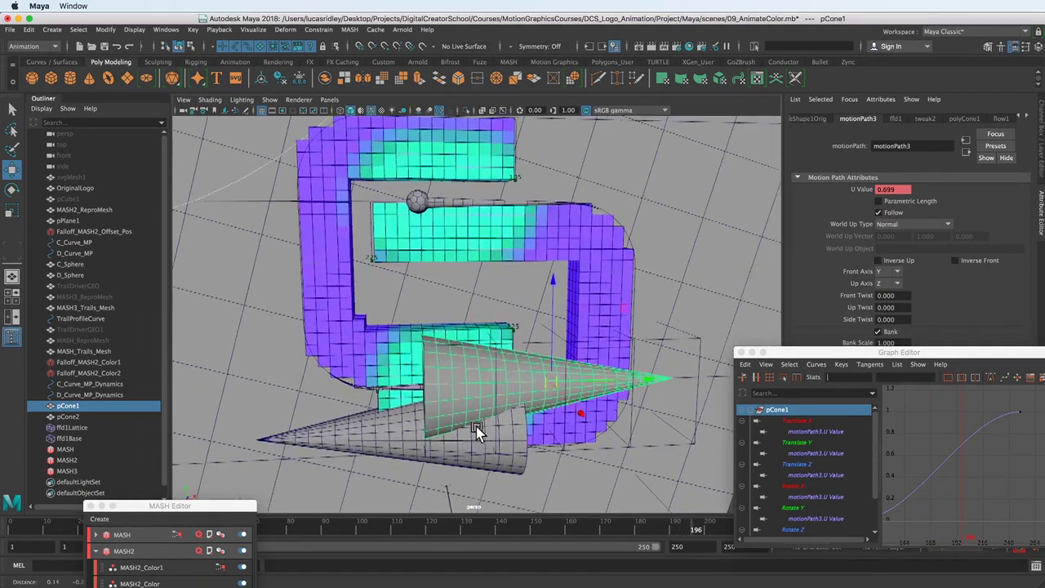
# Attach the second cone, pCone2, to the D_Curve_MP_Dynamics curve as its motion path
pyautogui.keyDown('alt'); pyautogui.moveTo(477, 430); pyautogui.dragTo(391, 363); pyautogui.keyUp('alt')
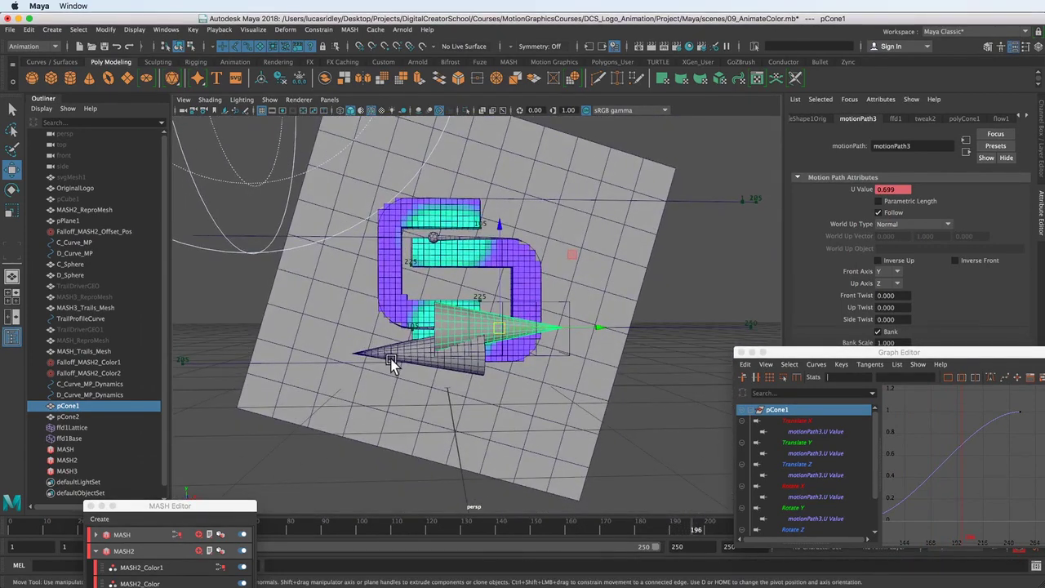
pyautogui.click(391, 364)
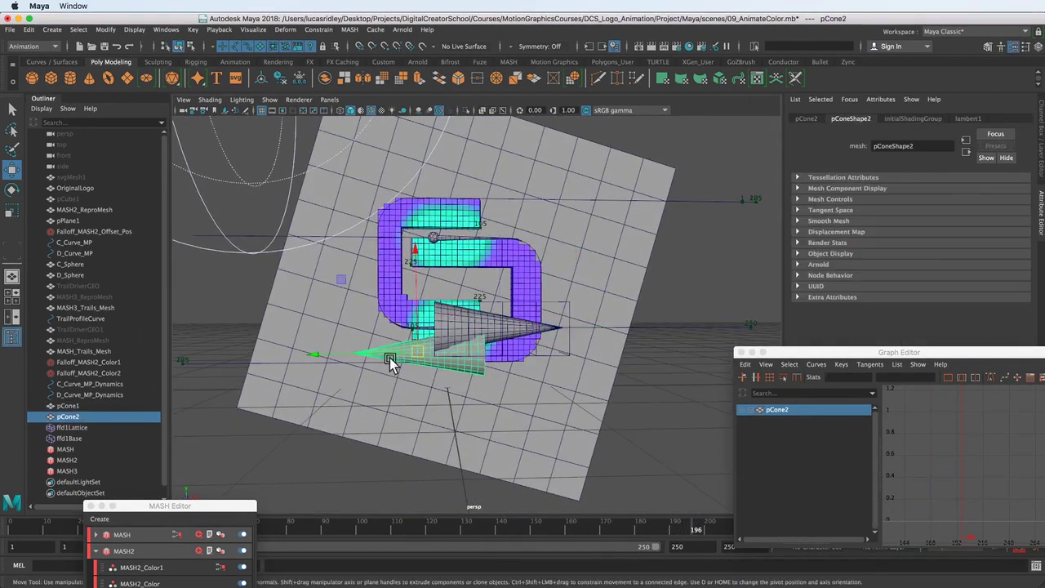
pyautogui.keyDown('shift'); pyautogui.click(228, 367); pyautogui.keyUp('shift')
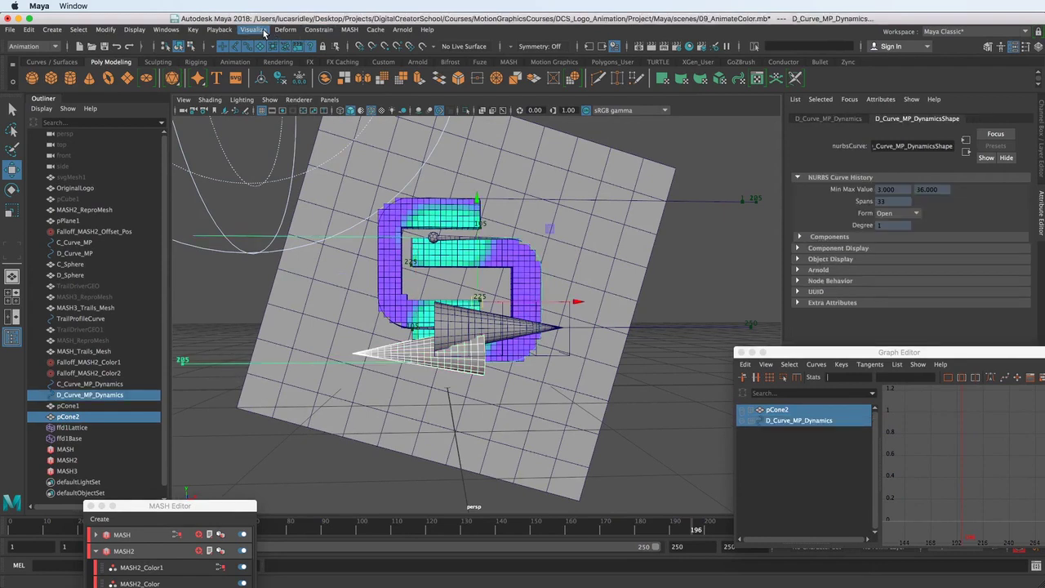
pyautogui.click(320, 30)
pyautogui.moveTo(394, 125)
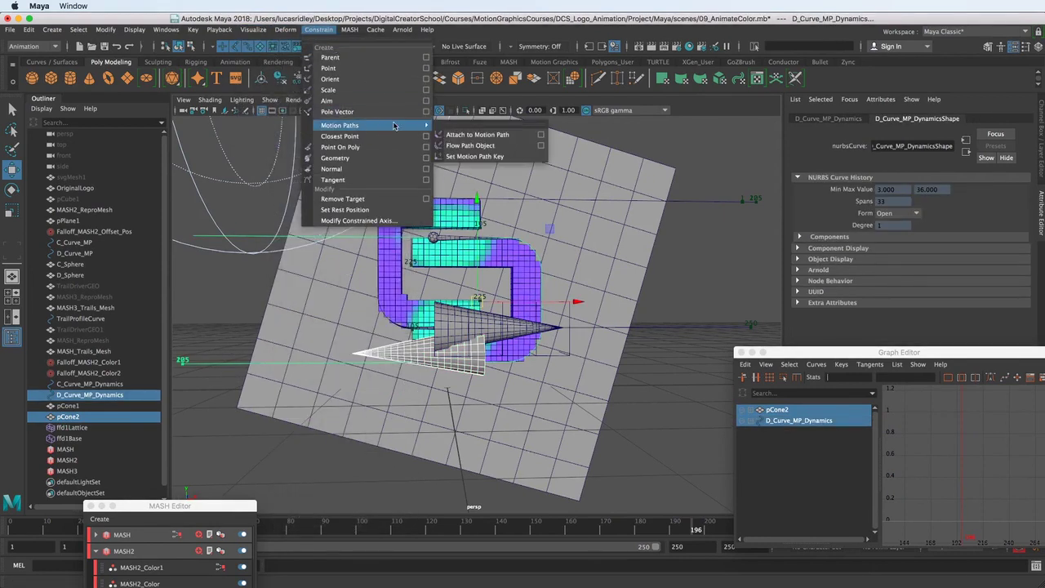
pyautogui.click(497, 134)
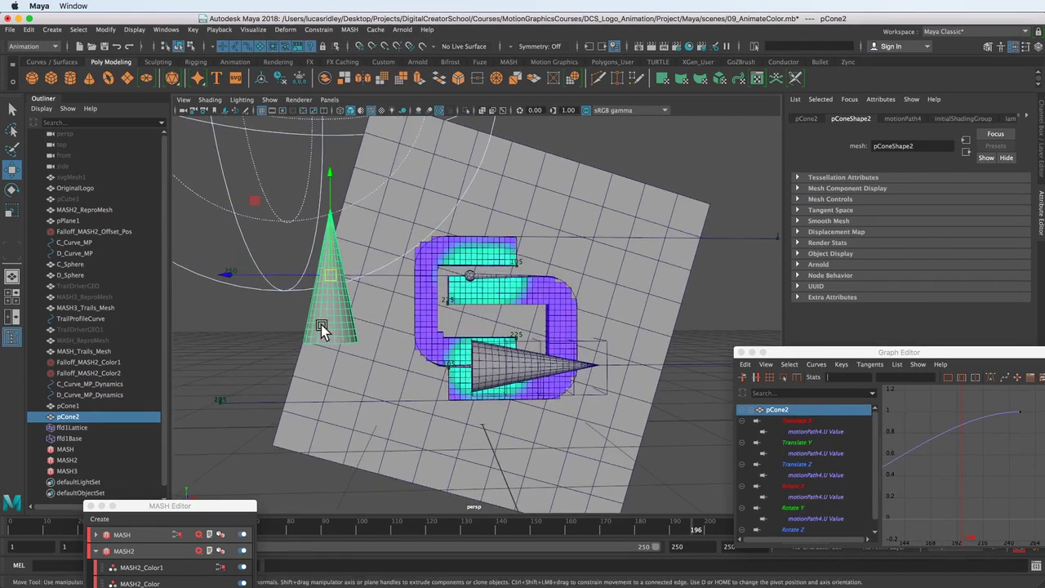
# In the second cone's motionPath4 attributes, set World Up Type to Normal, the front axis to Y and the up axis to Z
pyautogui.click(891, 119)
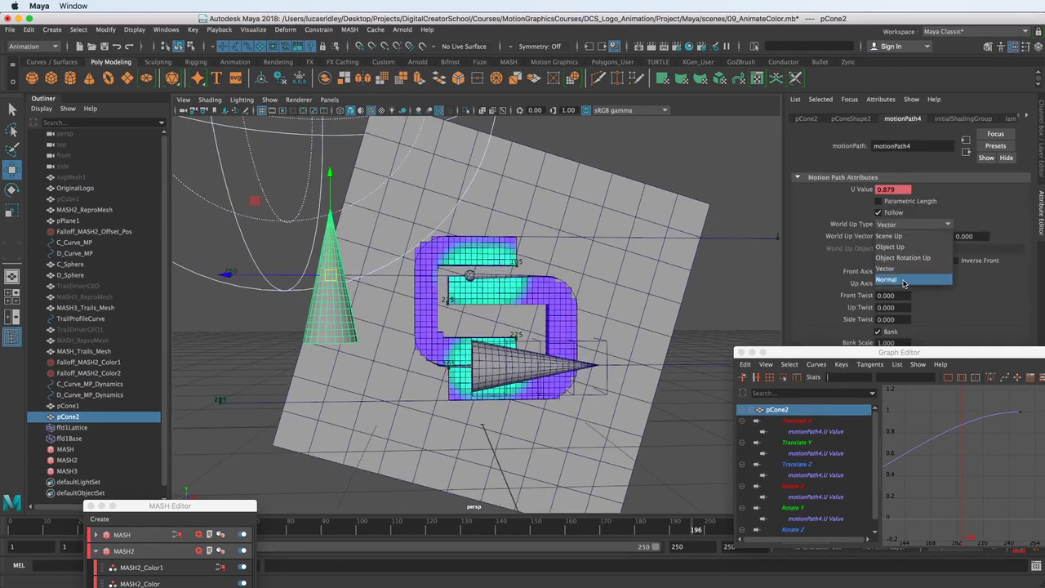
pyautogui.click(903, 280)
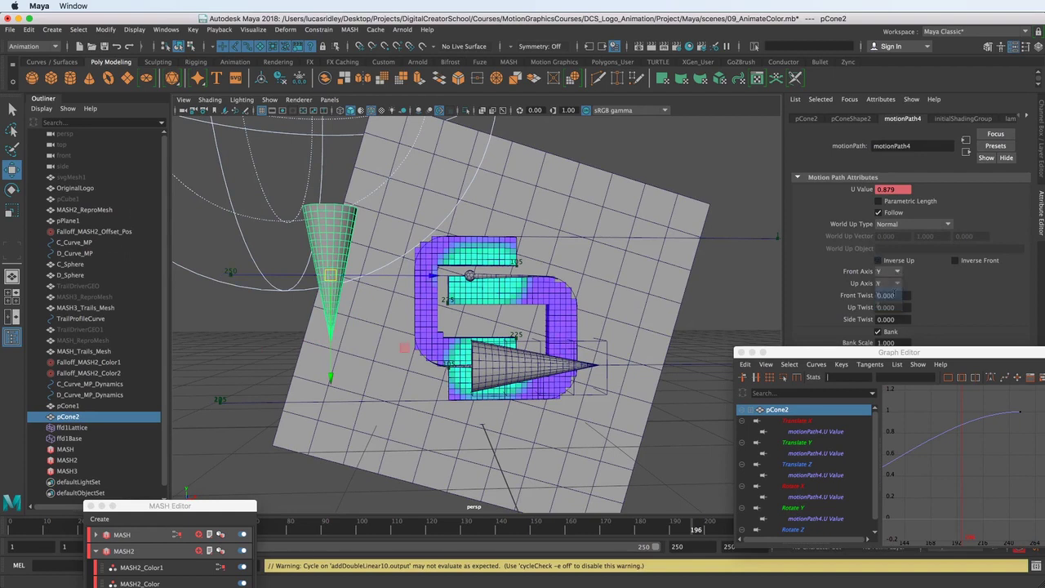
pyautogui.click(890, 318)
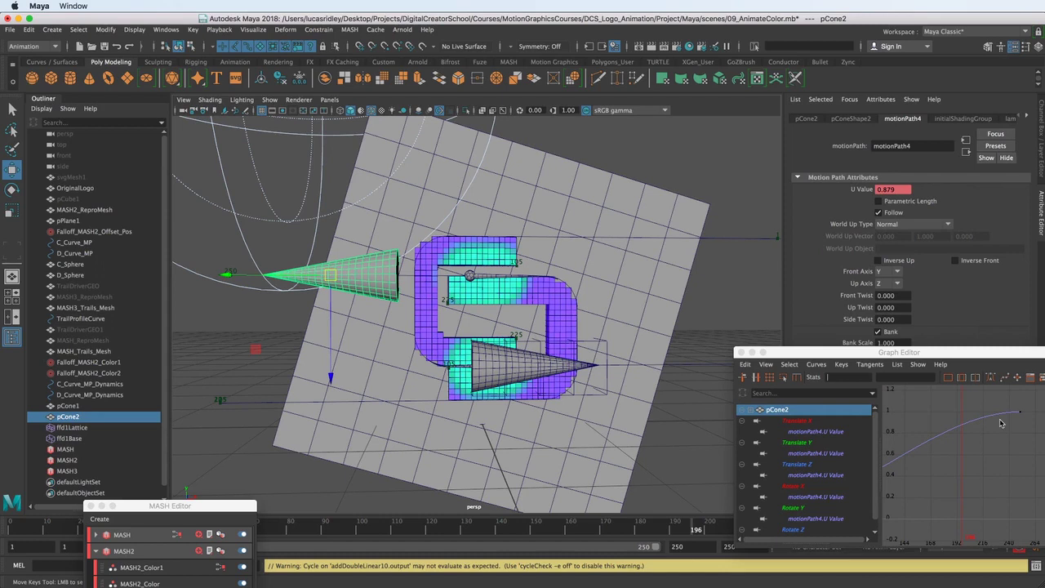
# At frame 150, shift the start key of the second cone's U Value curve to frame 108 and nudge it about 3 frames further
pyautogui.keyDown('alt'); pyautogui.moveTo(925, 459); pyautogui.dragTo(975, 444, button='middle'); pyautogui.keyUp('alt')
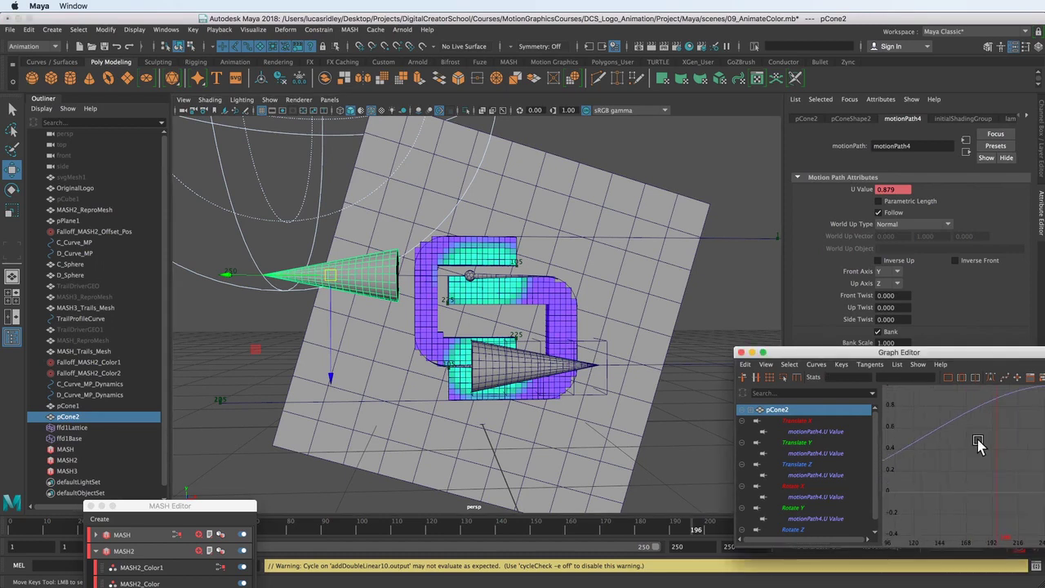
pyautogui.click(535, 529)
pyautogui.keyDown('alt'); pyautogui.moveTo(927, 458); pyautogui.dragTo(962, 449, button='right'); pyautogui.keyUp('alt')
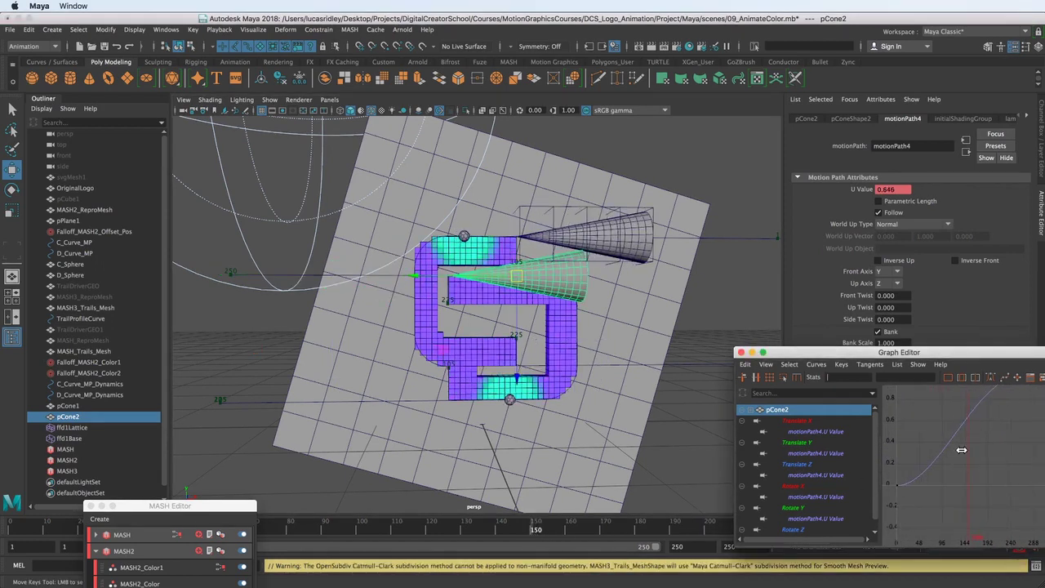
pyautogui.moveTo(890, 468); pyautogui.dragTo(922, 498)
pyautogui.press('q')
pyautogui.press('w')
pyautogui.keyDown('shift'); pyautogui.moveTo(929, 487); pyautogui.dragTo(975, 485, button='middle'); pyautogui.keyUp('shift')
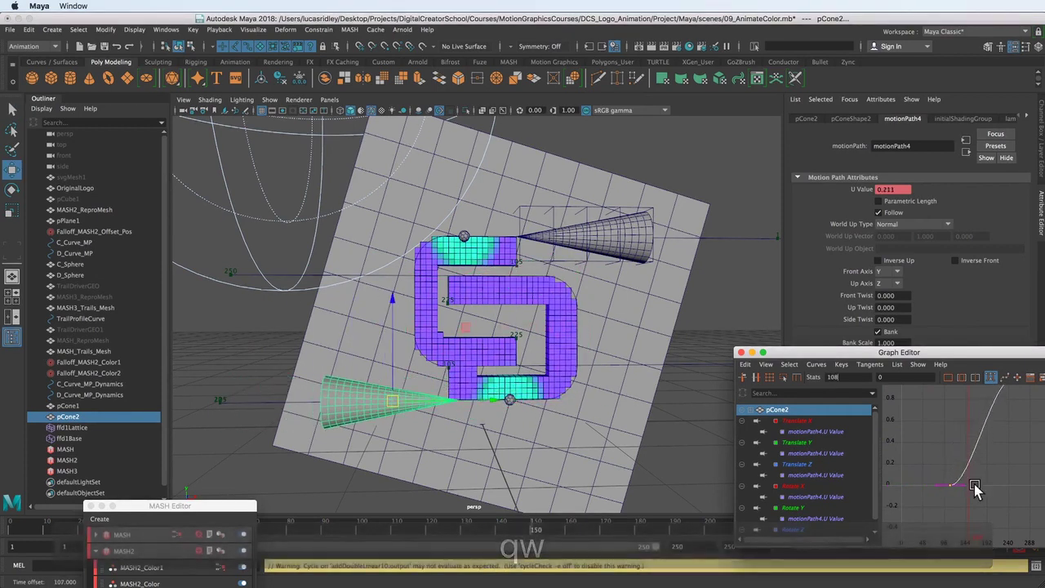
pyautogui.scroll(4, 936, 454)
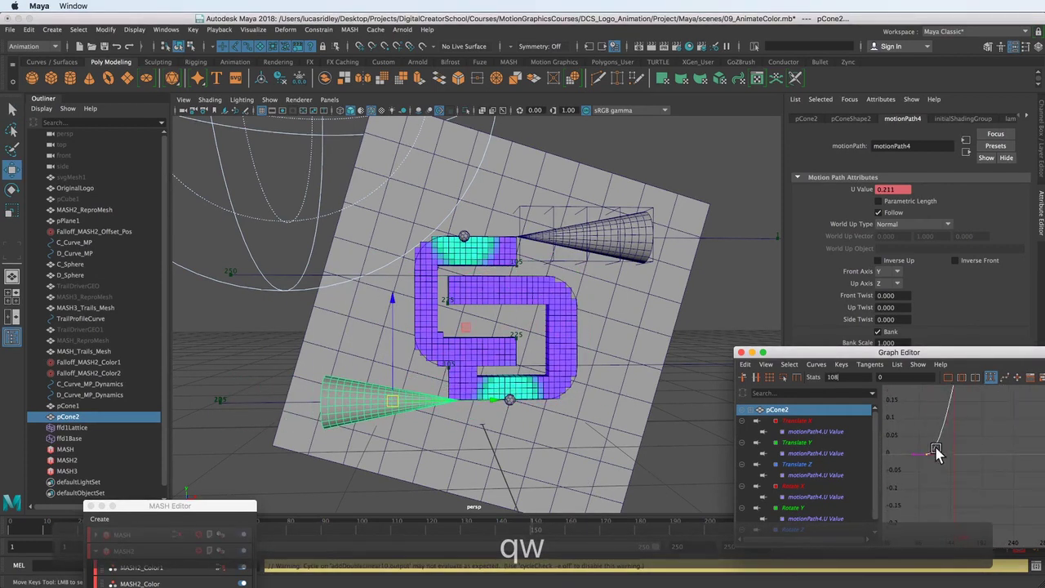
pyautogui.moveTo(940, 451); pyautogui.dragTo(940, 465)
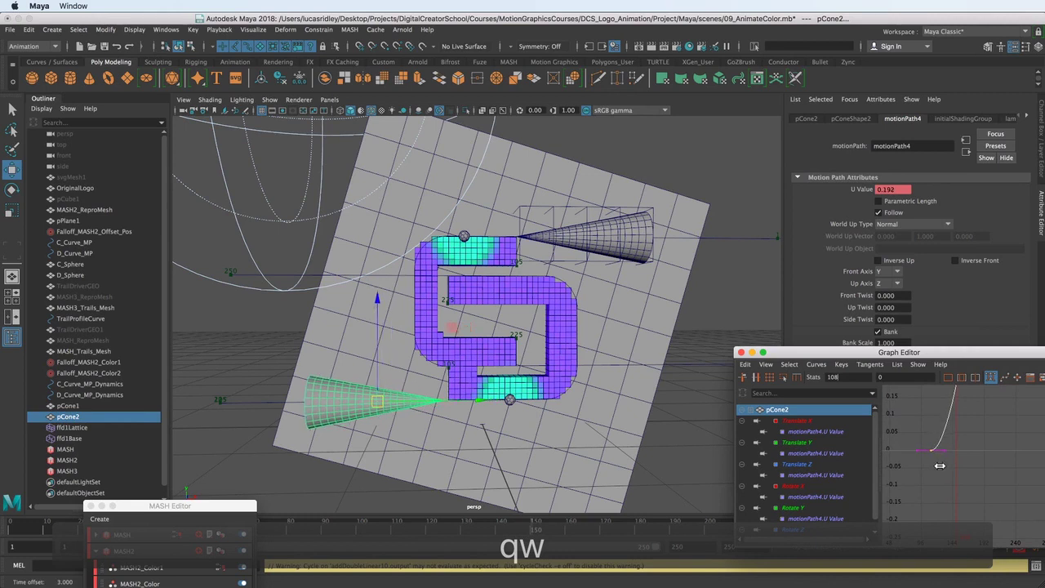
# At frame 175, apply Flow Path Object to the second cone so that it bends along its motion path
pyautogui.keyDown('alt'); pyautogui.moveTo(561, 428); pyautogui.dragTo(552, 457, button='middle'); pyautogui.keyUp('alt')
pyautogui.scroll(-1, 551, 457)
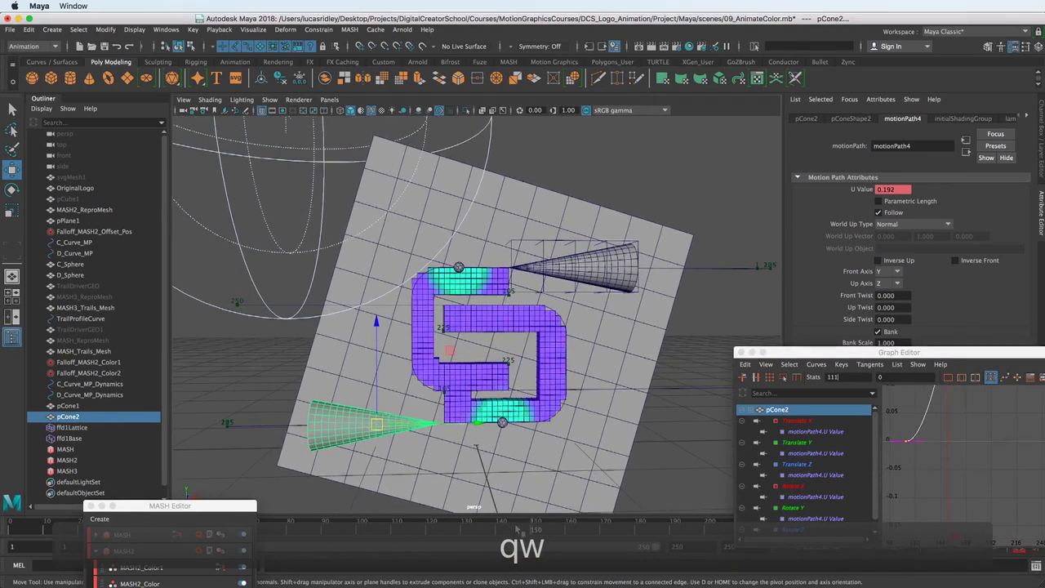
pyautogui.moveTo(537, 530); pyautogui.dragTo(622, 529)
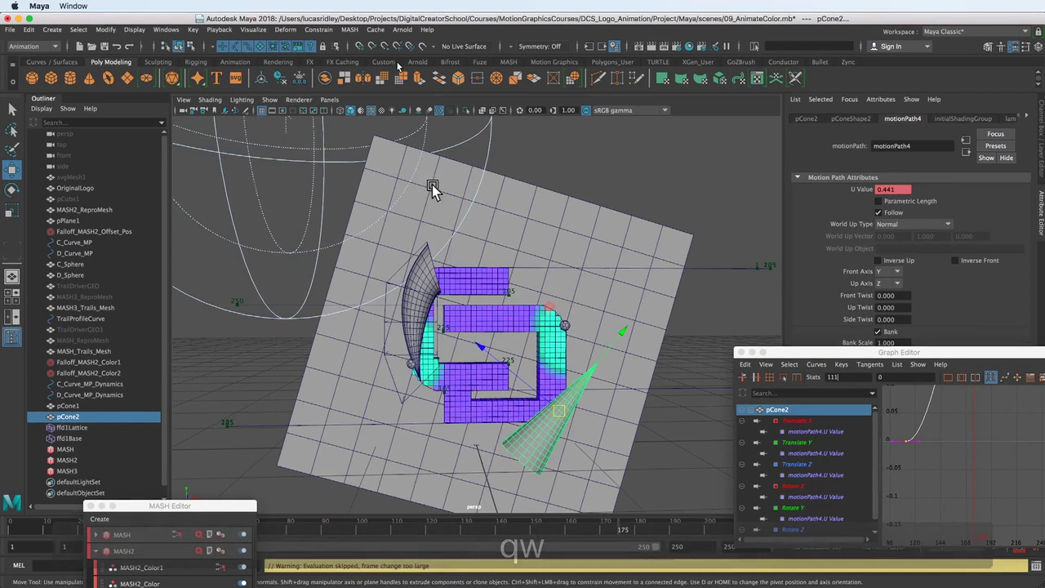
pyautogui.click(316, 30)
pyautogui.moveTo(383, 125)
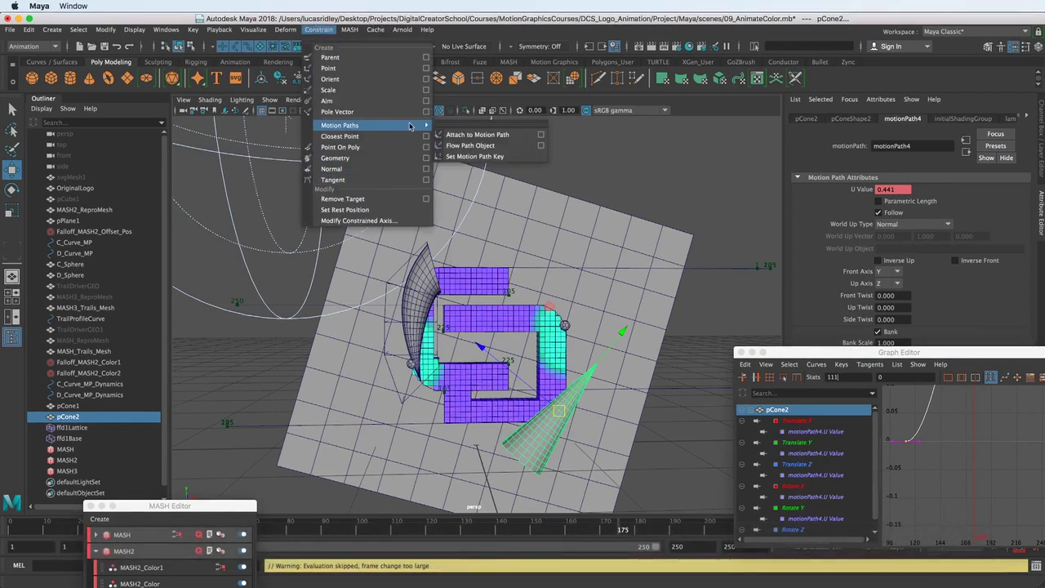
pyautogui.click(478, 146)
pyautogui.keyDown('alt'); pyautogui.moveTo(558, 293); pyautogui.dragTo(600, 349); pyautogui.keyUp('alt')
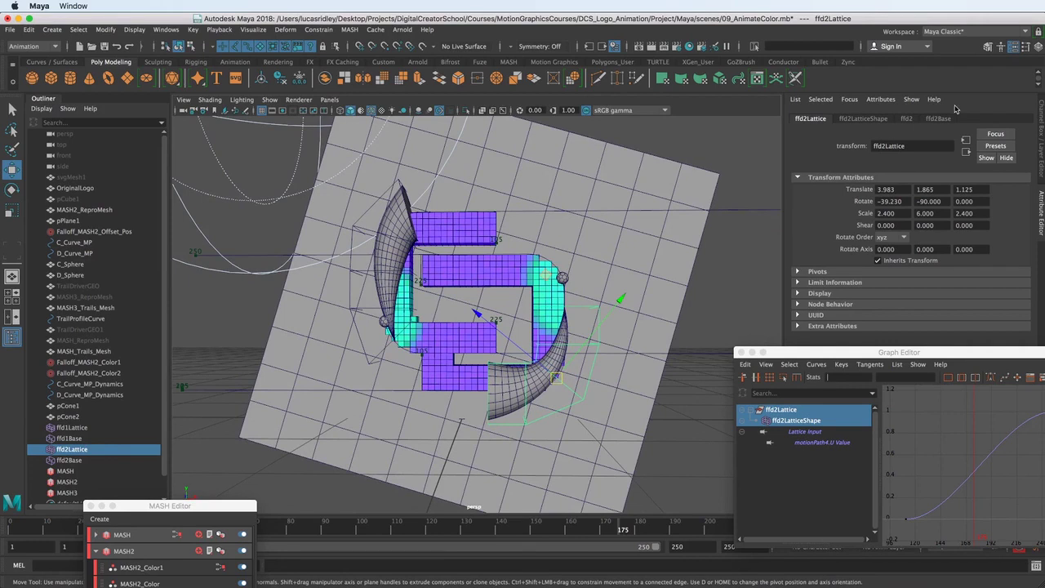
# Set the T Divisions to 22 on the second cone's lattice and to 24 on the first cone's lattice
pyautogui.click(907, 119)
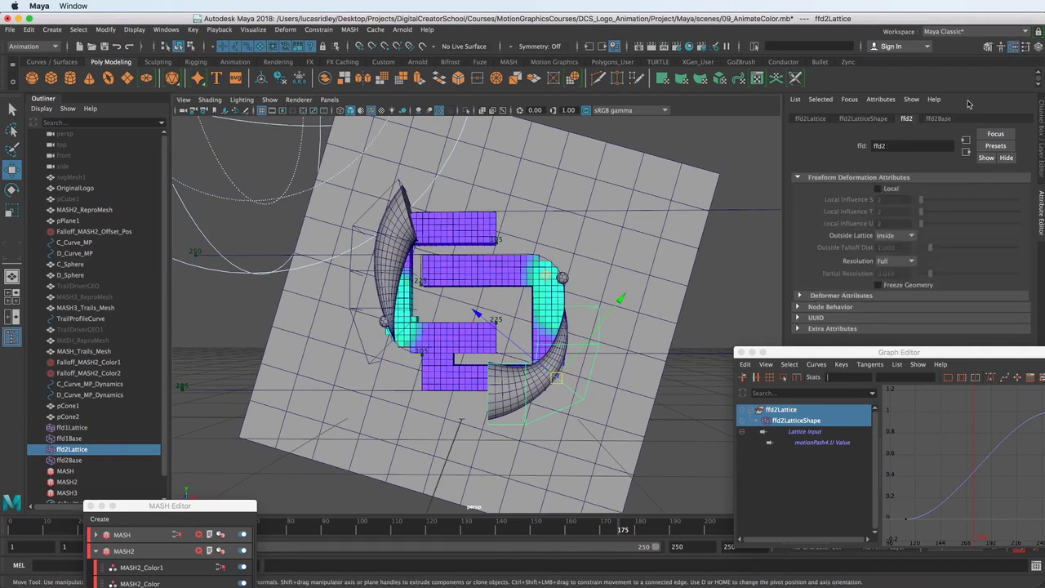
pyautogui.click(939, 119)
pyautogui.click(861, 119)
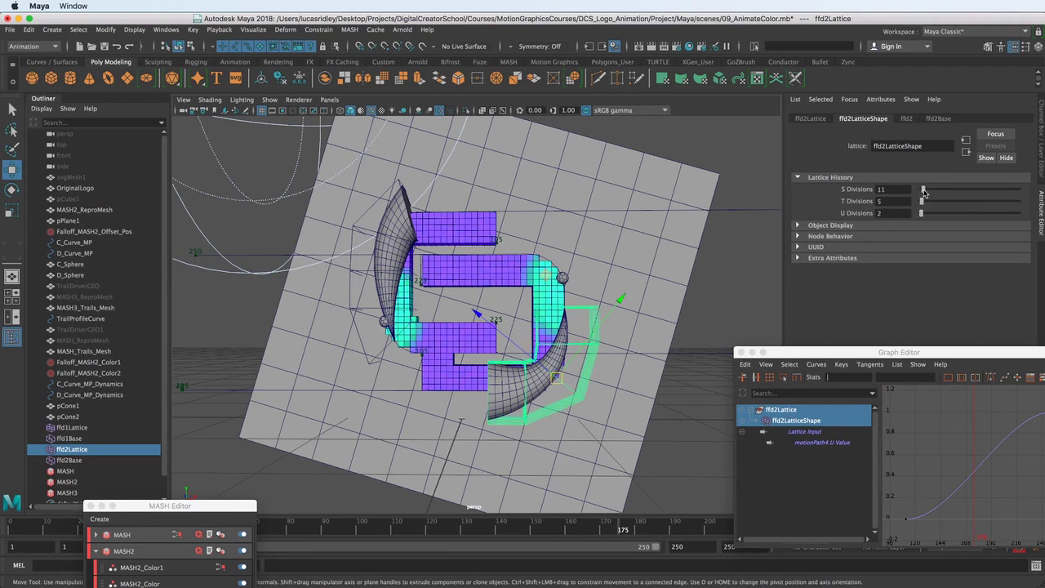
pyautogui.press('super+z')
pyautogui.moveTo(921, 205); pyautogui.dragTo(925, 205)
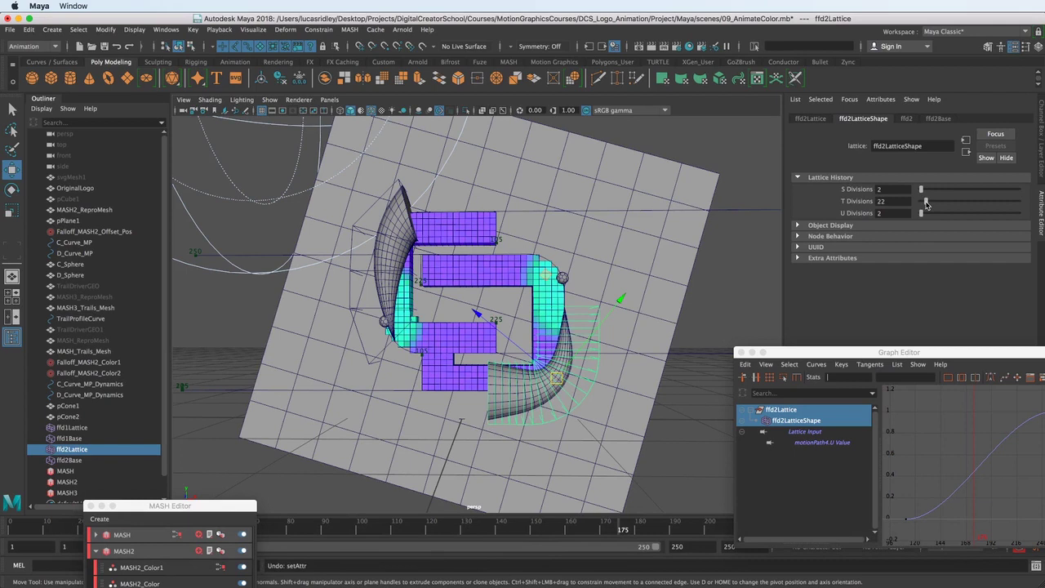
pyautogui.click(351, 231)
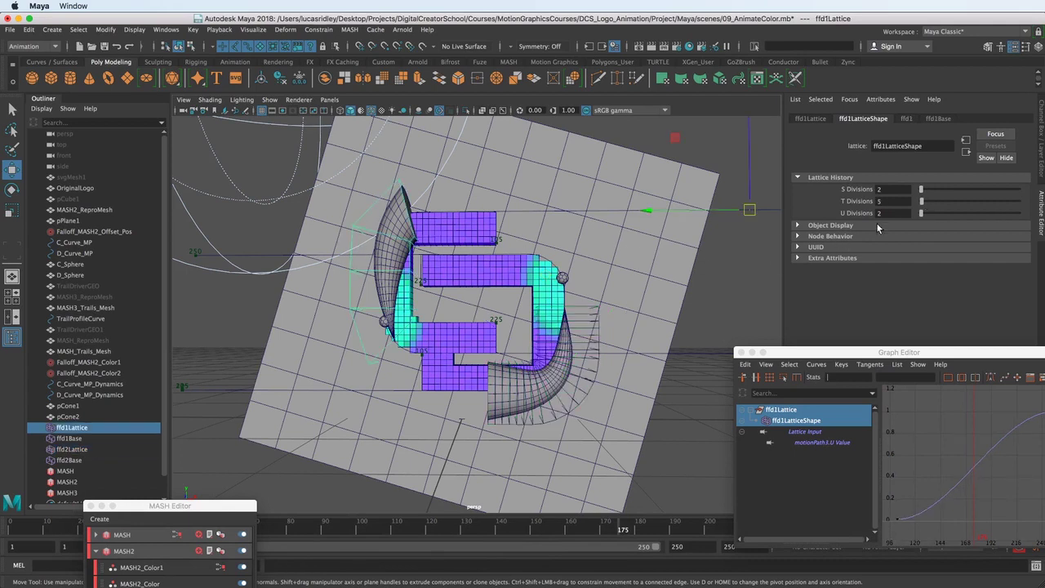
pyautogui.moveTo(923, 201); pyautogui.dragTo(926, 202)
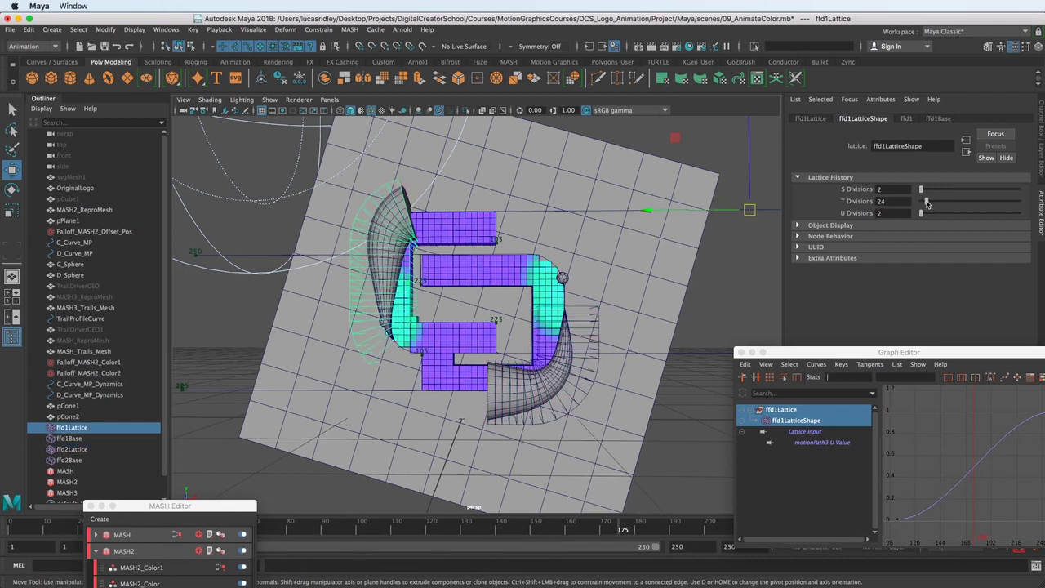
# Scrub the timeline through frame 155 to frame 200 to examine how both lattice-deformed cones travel along the logo
pyautogui.keyDown('alt'); pyautogui.moveTo(282, 312); pyautogui.dragTo(299, 331, button='middle'); pyautogui.keyUp('alt')
pyautogui.moveTo(455, 524); pyautogui.dragTo(547, 511)
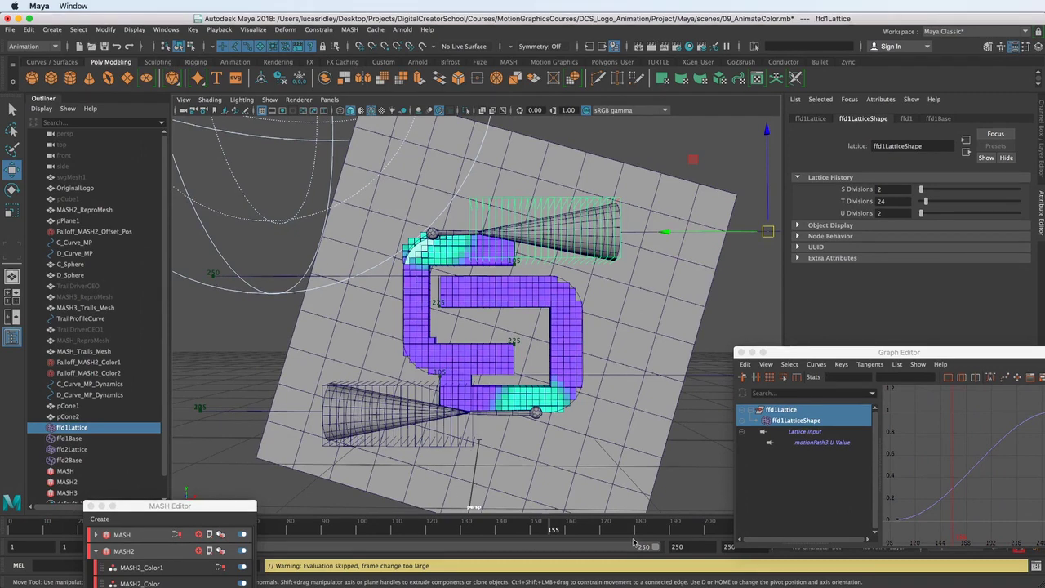
pyautogui.moveTo(510, 526); pyautogui.dragTo(708, 519)
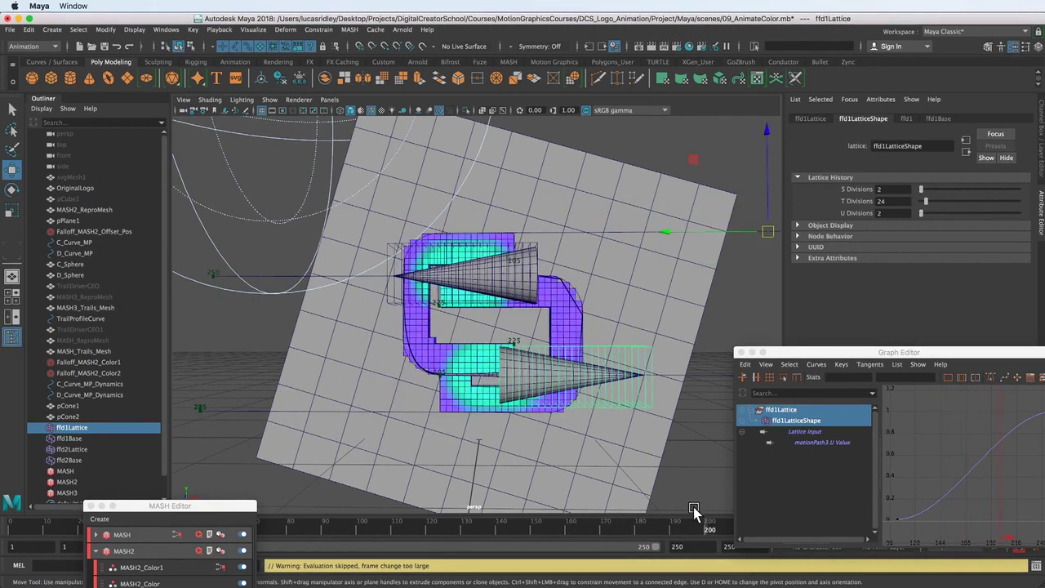